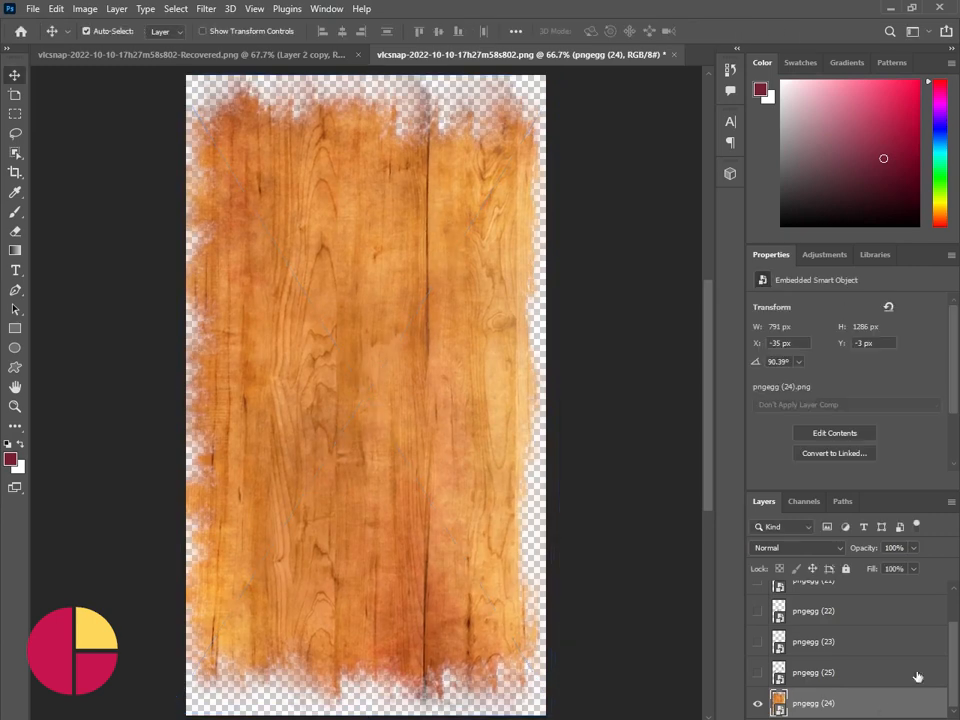
# Add a solid color fill layer and place it beneath the wood texture layer pngegg (24).
pyautogui.click(858, 718)
pyautogui.click(880, 465)
pyautogui.click(834, 296)
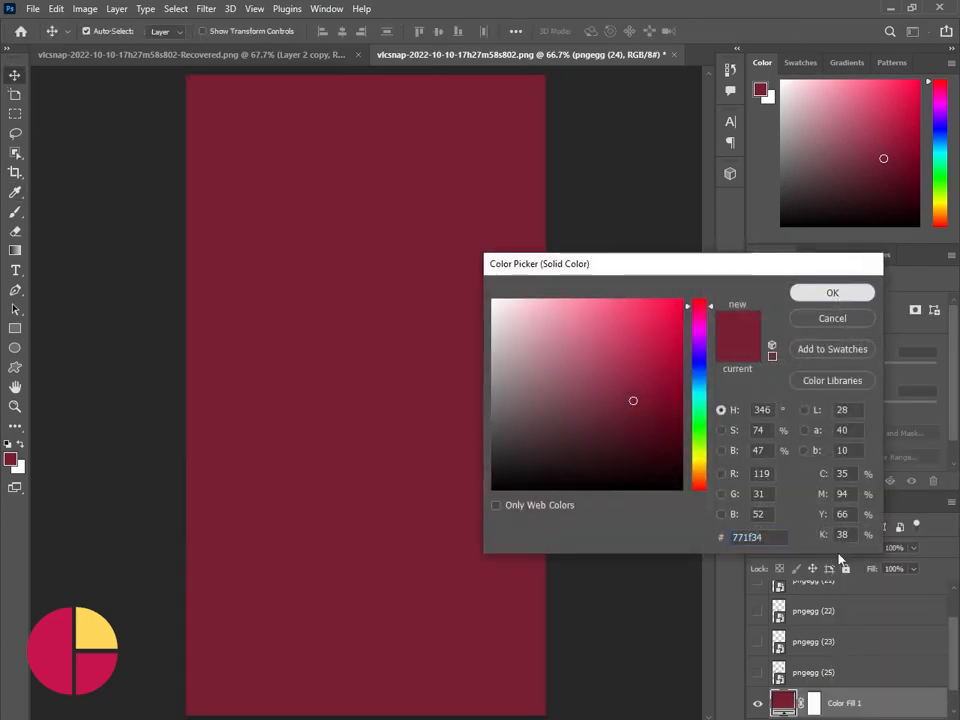
pyautogui.moveTo(868, 703); pyautogui.dragTo(850, 716)
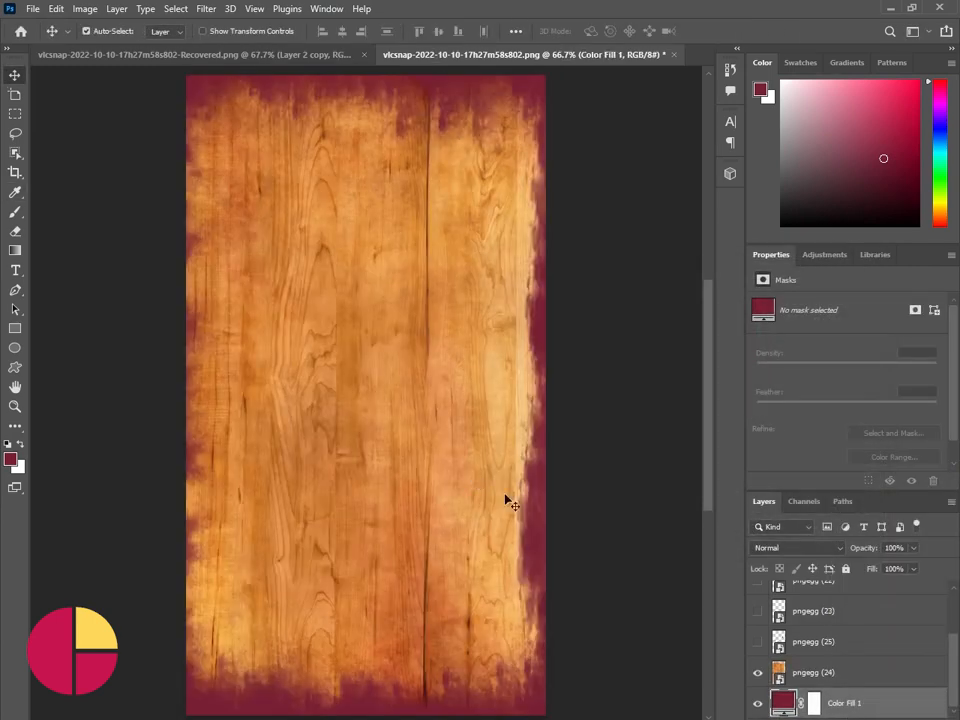
# Recolor the solid fill layer to the pale peach #ffe9cd.
pyautogui.doubleClick(785, 705)
pyautogui.click(533, 181)
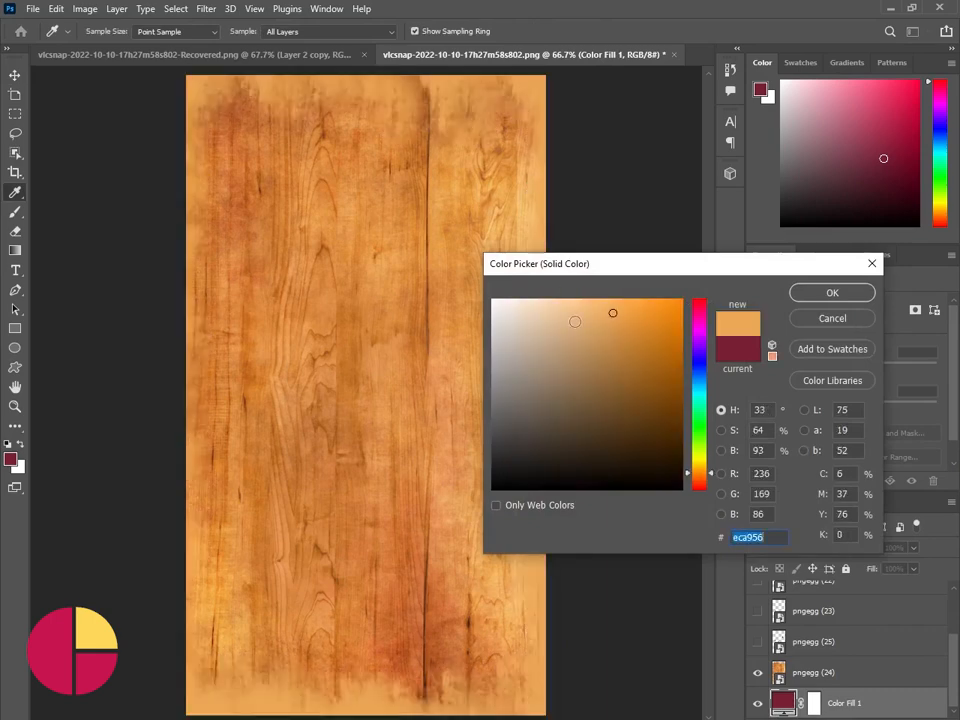
pyautogui.moveTo(574, 324); pyautogui.dragTo(528, 290)
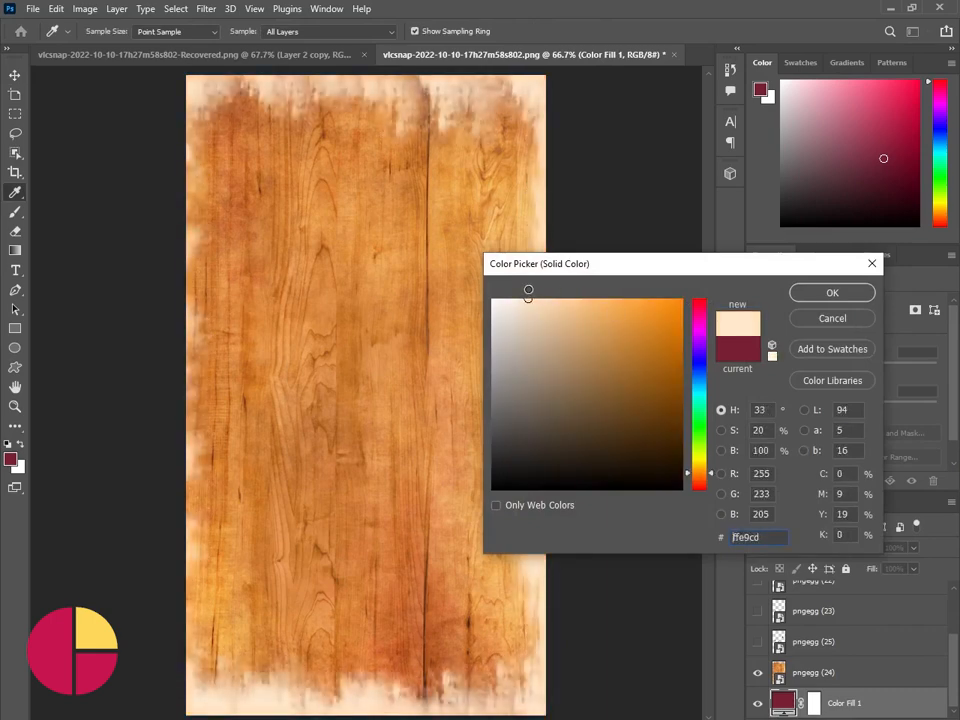
pyautogui.click(822, 293)
pyautogui.press('v')
# Set the wood texture layer pngegg (24) to Soft Light blending and duplicate it.
pyautogui.click(830, 669)
pyautogui.click(795, 545)
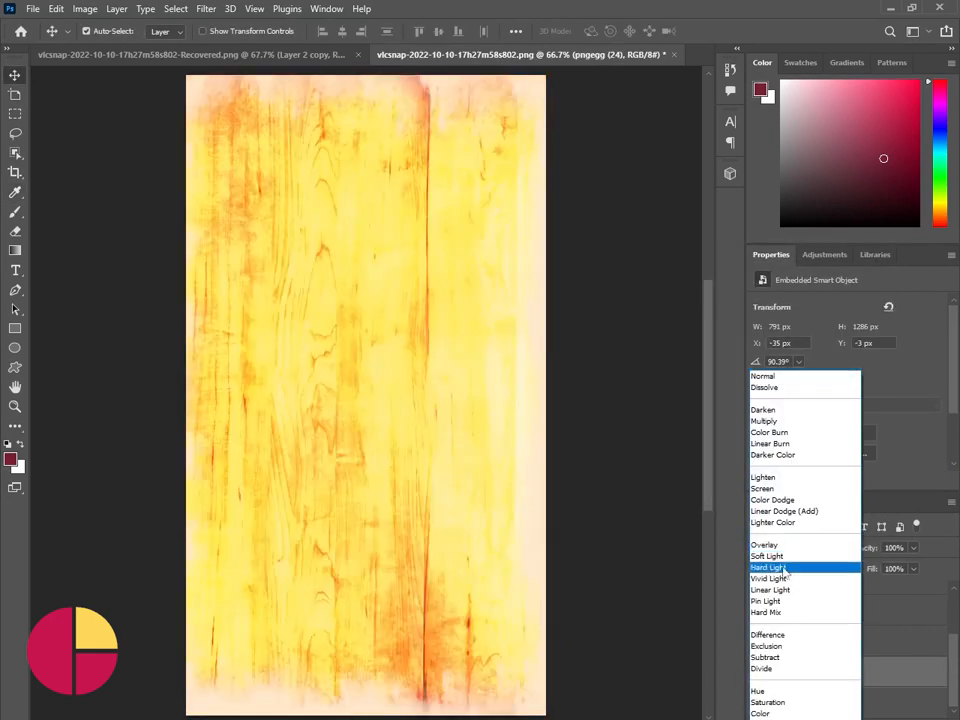
pyautogui.click(767, 556)
pyautogui.hotkey('ctrl', 'j')
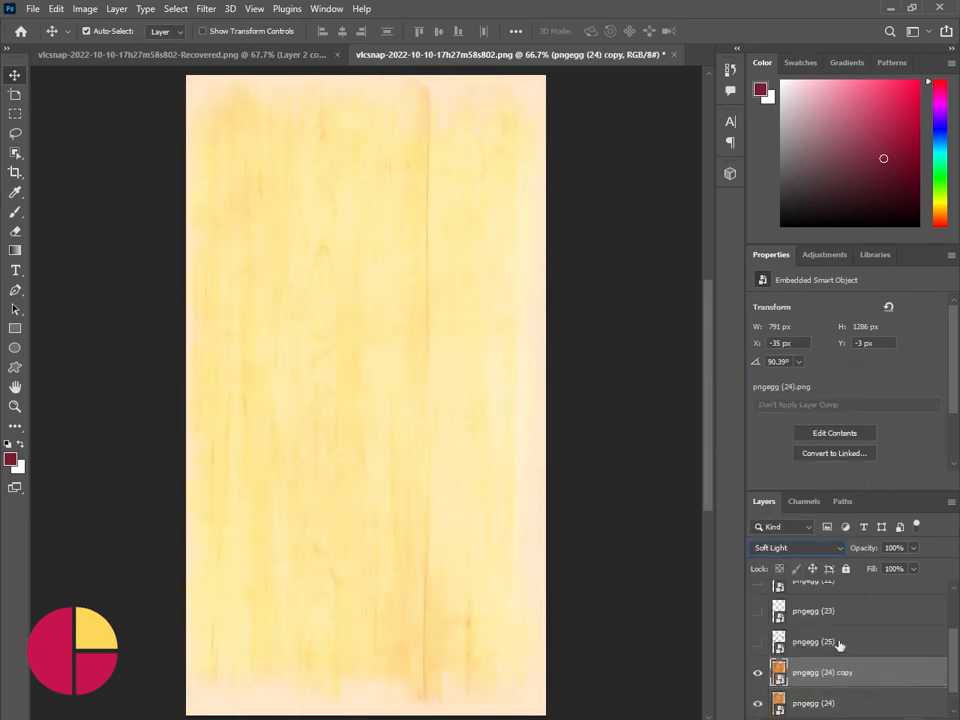
# Set the duplicated wood texture layer to Multiply blending at 14% opacity.
pyautogui.click(800, 548)
pyautogui.click(785, 420)
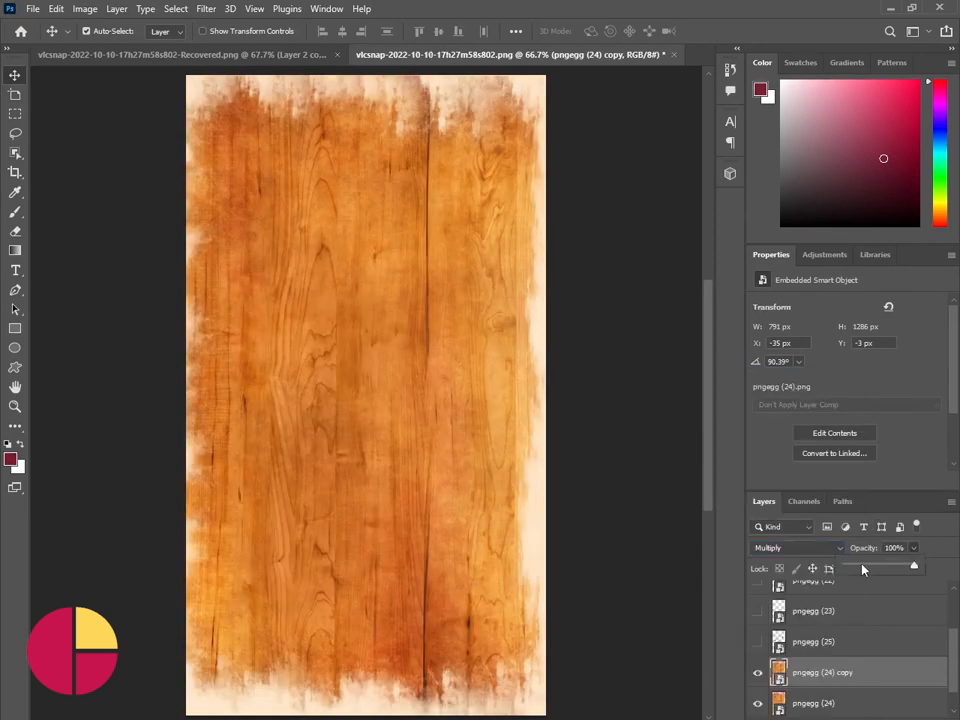
pyautogui.moveTo(863, 569); pyautogui.dragTo(856, 568)
# Show the red speckle layer pngegg (23), then enlarge it to about 111% and rotate it about -46.5° so it spreads over the canvas.
pyautogui.click(759, 610)
pyautogui.click(759, 610)
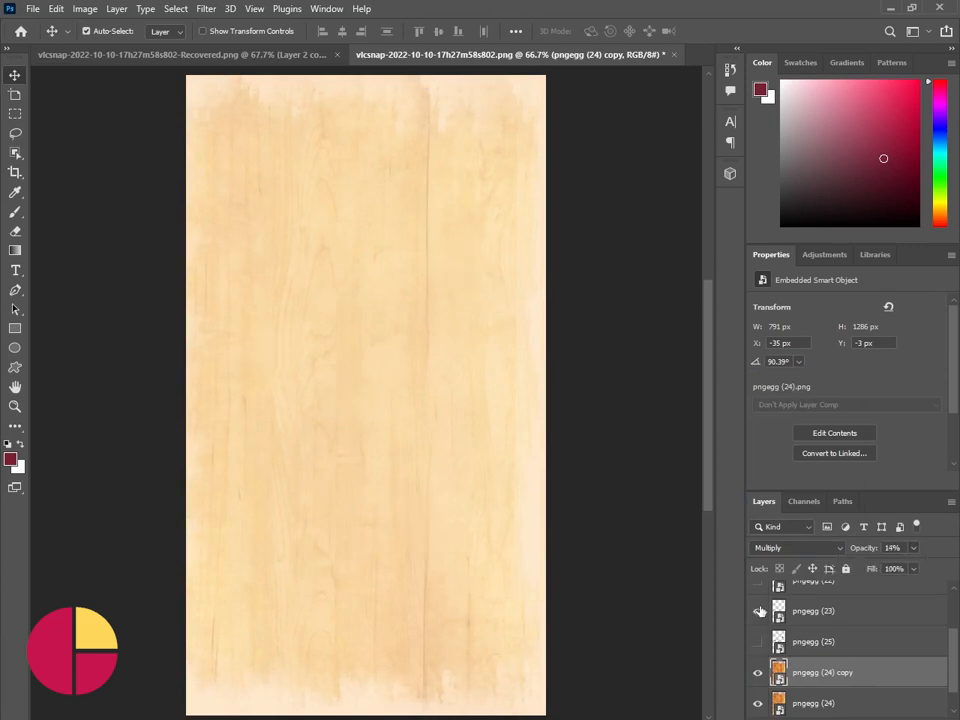
pyautogui.click(759, 610)
pyautogui.click(846, 617)
pyautogui.hotkey('ctrl', 't')
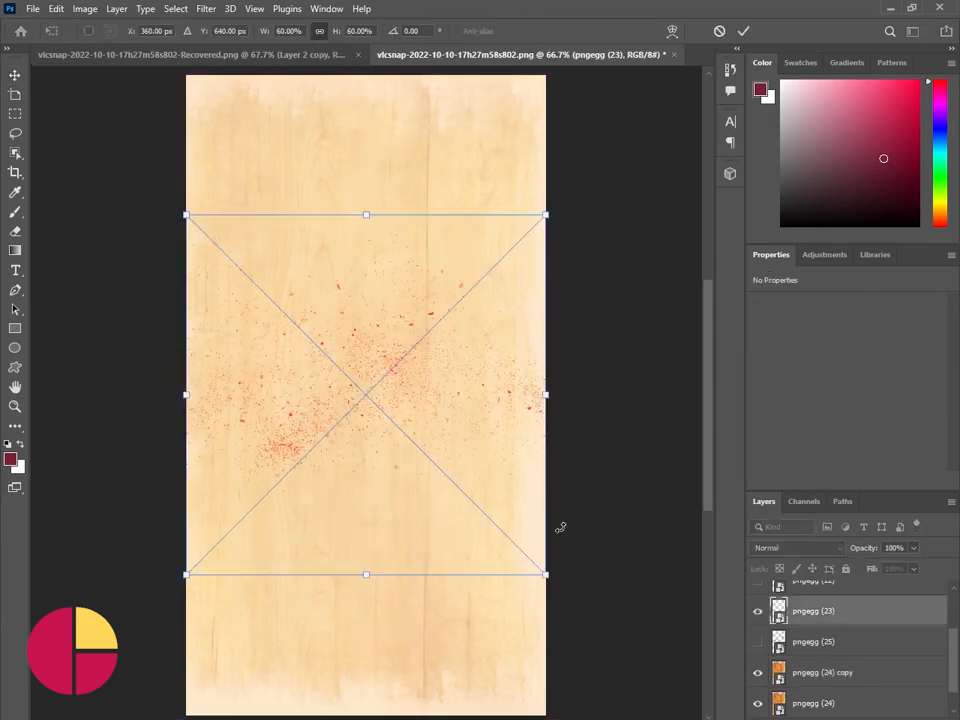
pyautogui.moveTo(545, 394); pyautogui.dragTo(675, 394)
pyautogui.moveTo(186, 394); pyautogui.dragTo(118, 394)
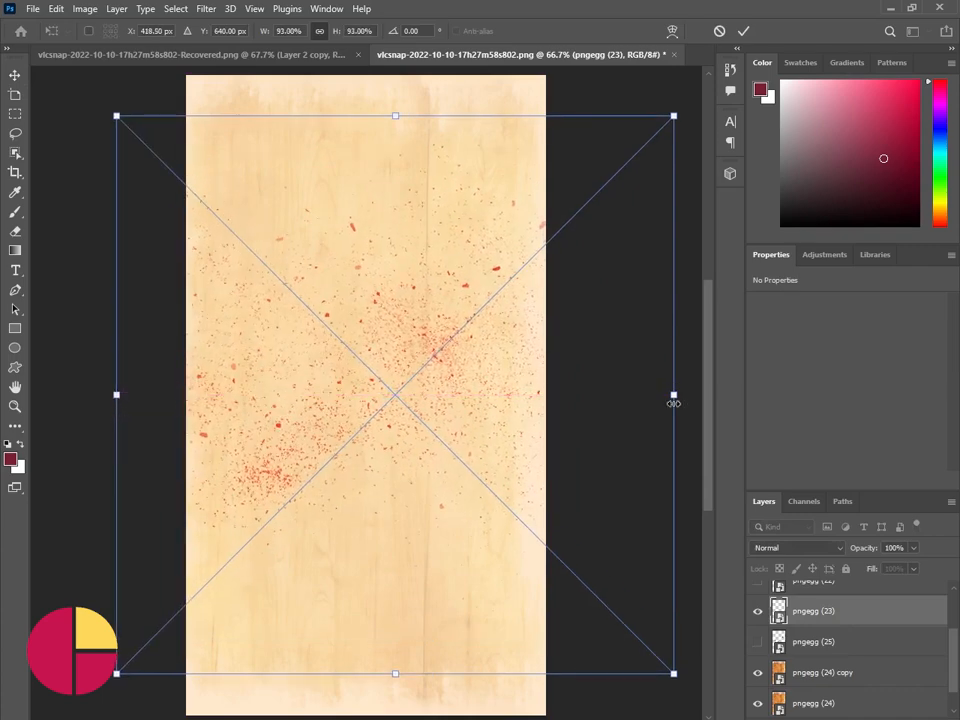
pyautogui.moveTo(682, 300); pyautogui.dragTo(490, 165)
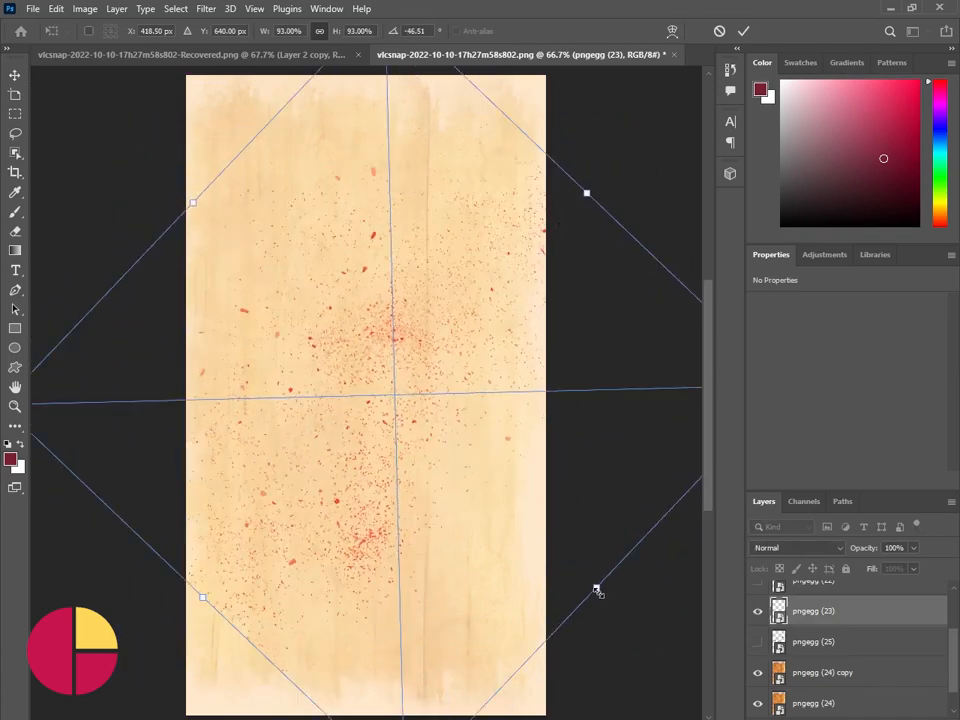
pyautogui.moveTo(596, 591); pyautogui.dragTo(673, 669)
pyautogui.moveTo(400, 407); pyautogui.dragTo(430, 375)
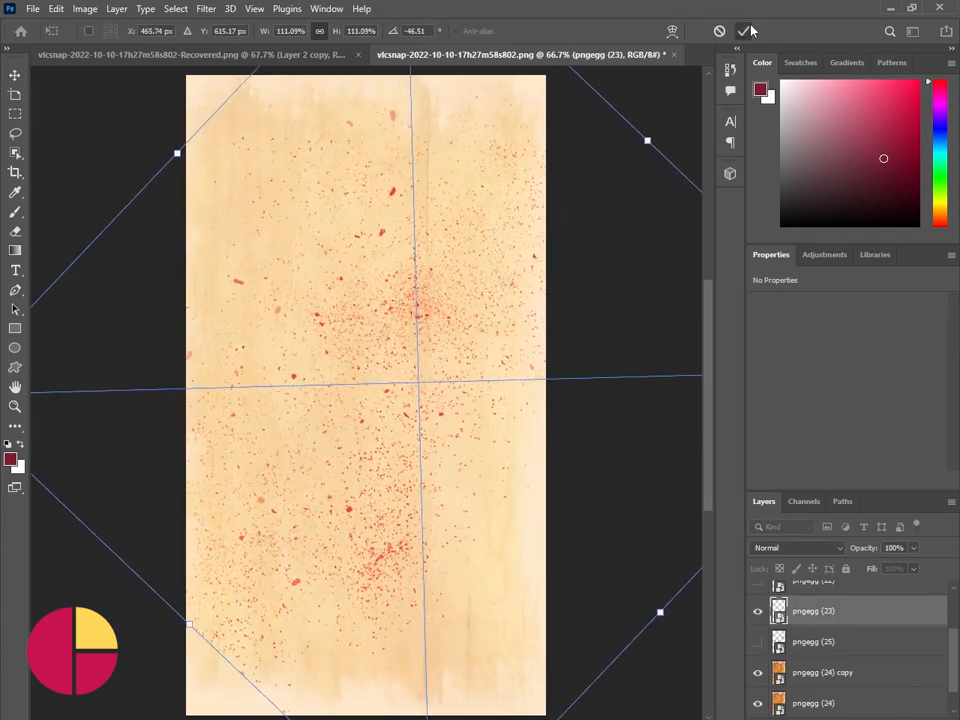
pyautogui.click(744, 31)
# Set the red speckle layer pngegg (23) to Overlay blending.
pyautogui.click(797, 547)
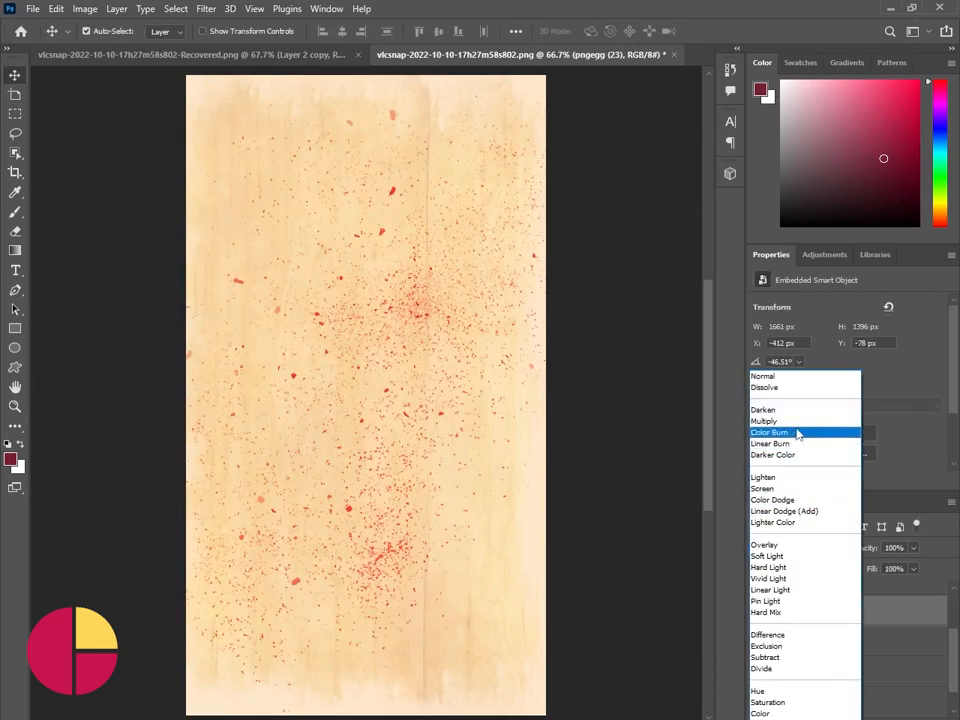
pyautogui.click(797, 545)
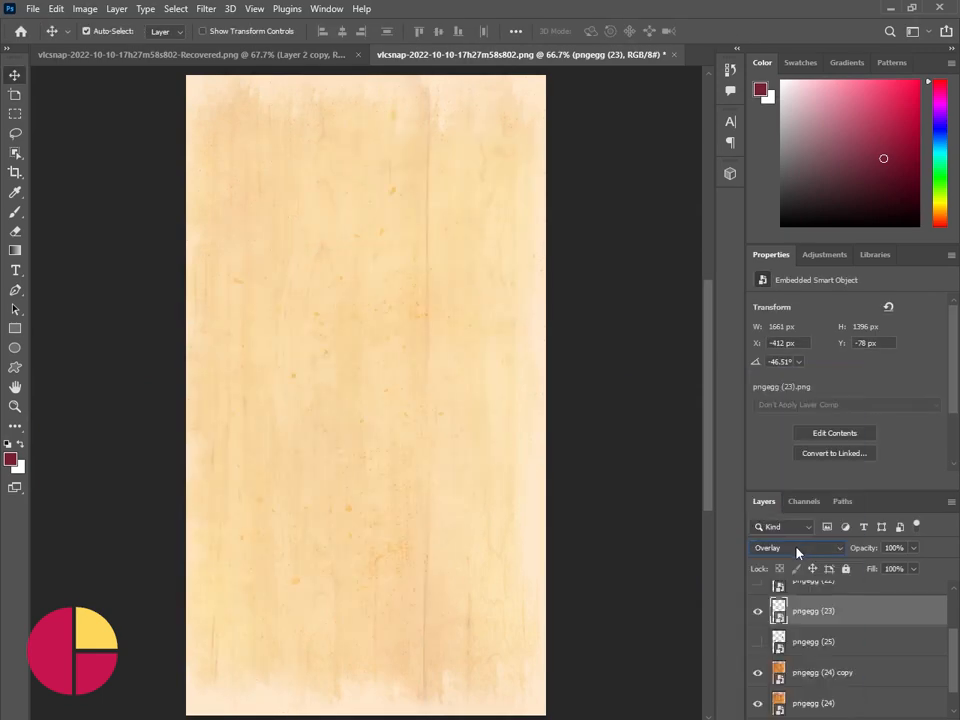
# Show the cocoa powder layer pngegg (22), enlarge it to about 137% in the canvas's upper-left corner and set it to Multiply.
pyautogui.click(760, 588)
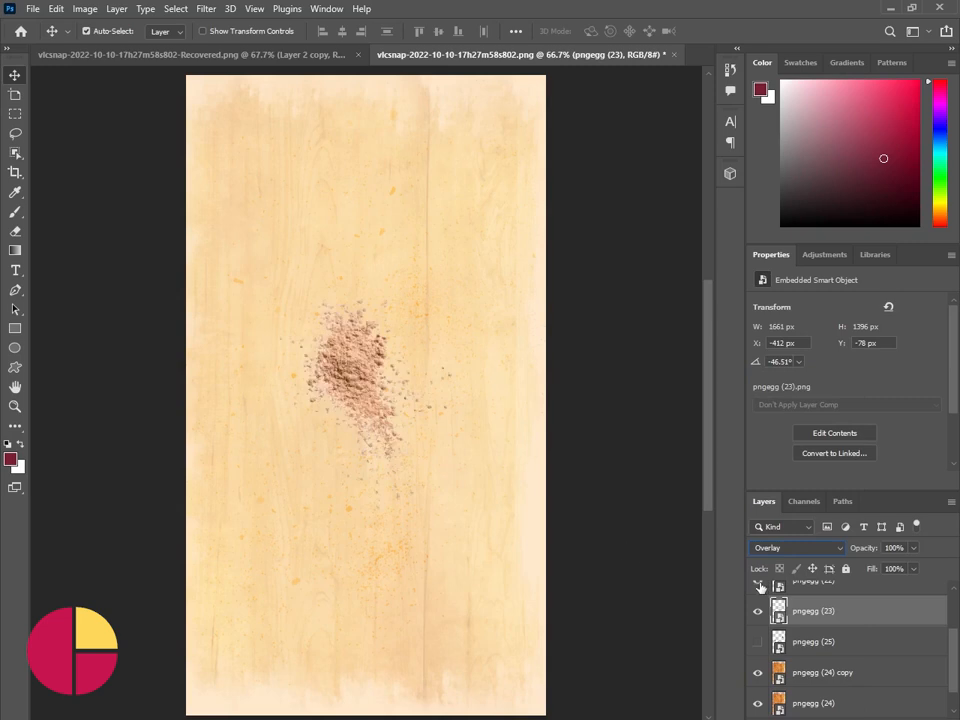
pyautogui.moveTo(347, 368); pyautogui.dragTo(201, 111)
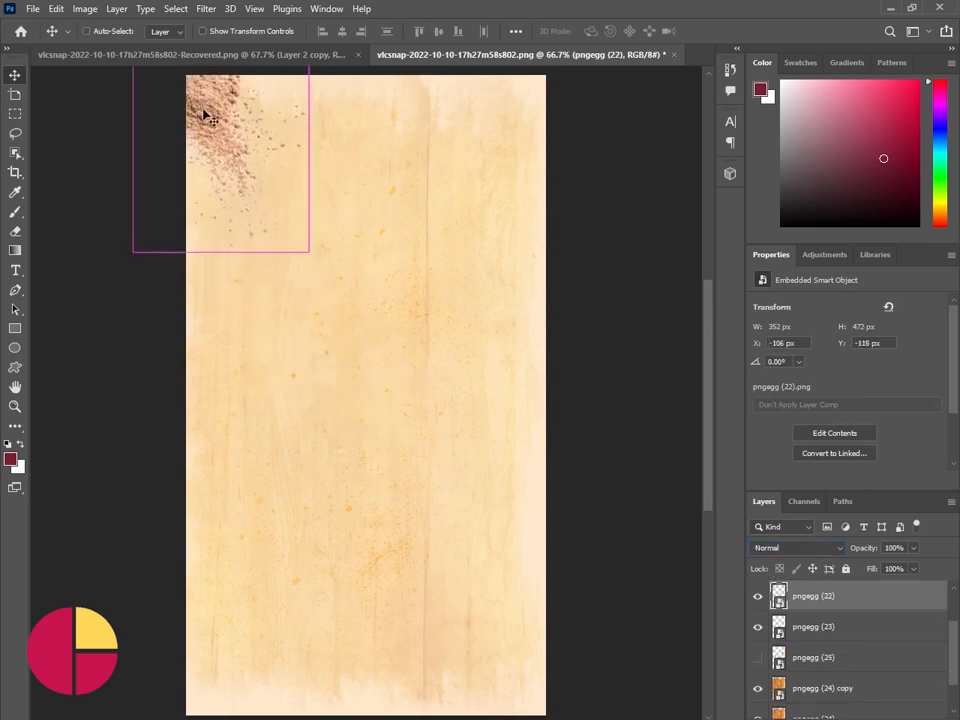
pyautogui.hotkey('ctrl', 't')
pyautogui.moveTo(306, 255); pyautogui.dragTo(379, 353)
pyautogui.moveTo(222, 134); pyautogui.dragTo(205, 106)
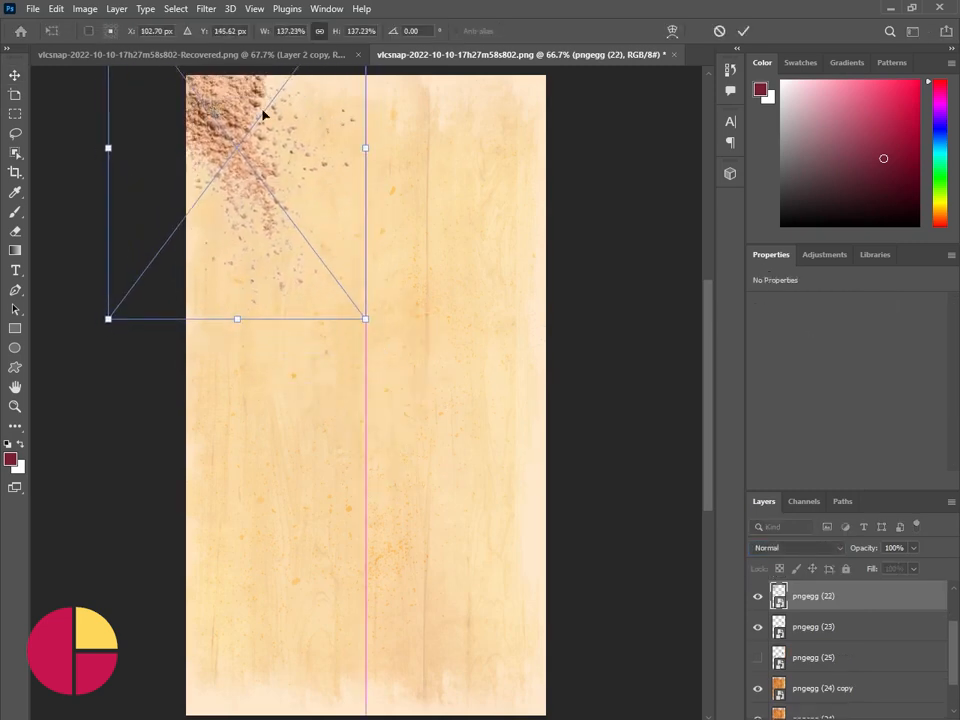
pyautogui.click(743, 31)
pyautogui.click(775, 548)
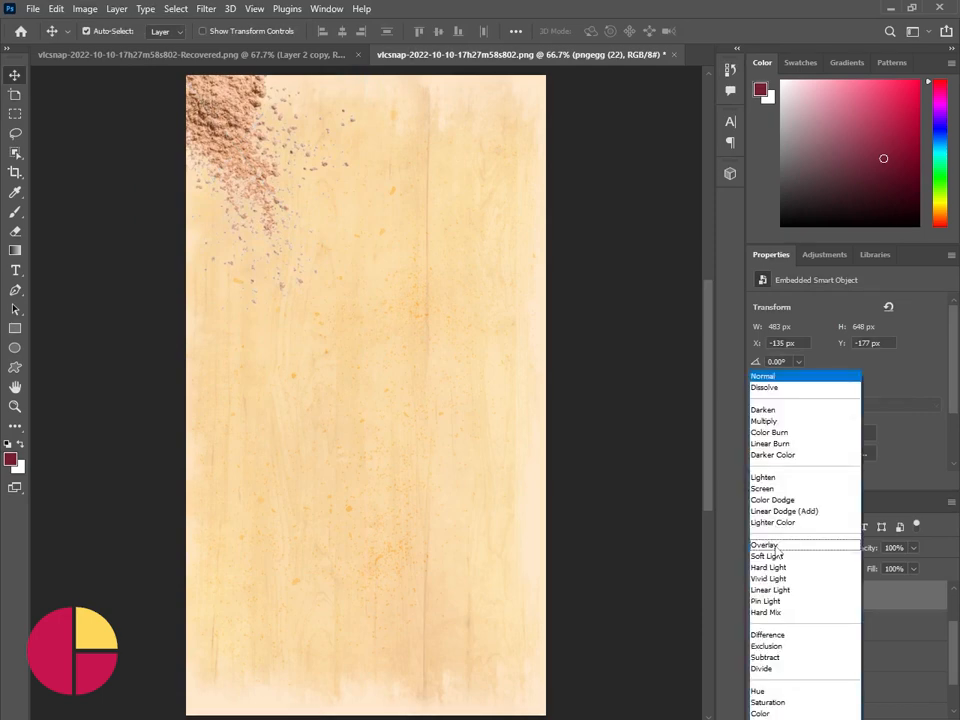
pyautogui.click(778, 421)
# Show the cookie plate layer pngegg (20) and move it to the lower right part of the canvas.
pyautogui.scroll(2, 820, 677)
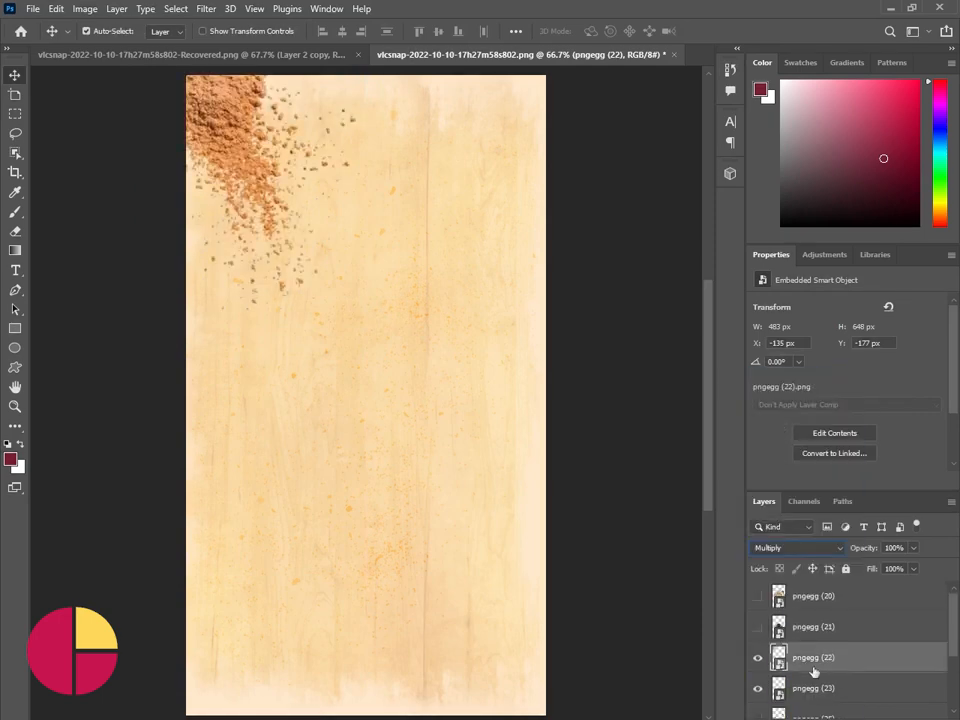
pyautogui.click(757, 596)
pyautogui.moveTo(429, 358); pyautogui.dragTo(448, 524)
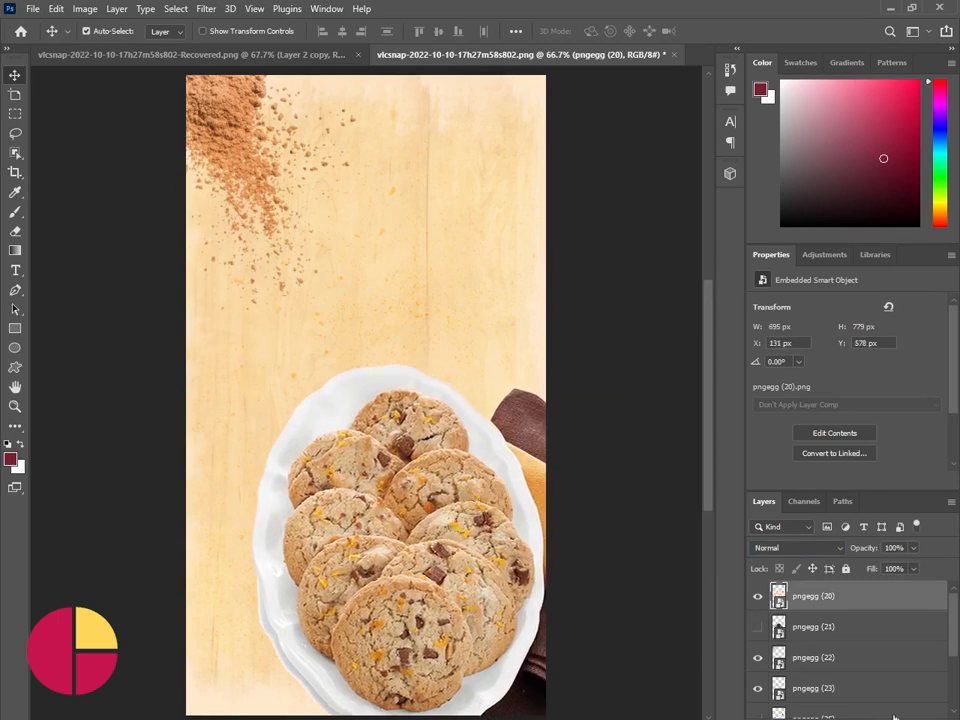
# Add a Levels adjustment clipped to the cookie plate layer and set its black input level to 32.
pyautogui.click(872, 718)
pyautogui.click(864, 522)
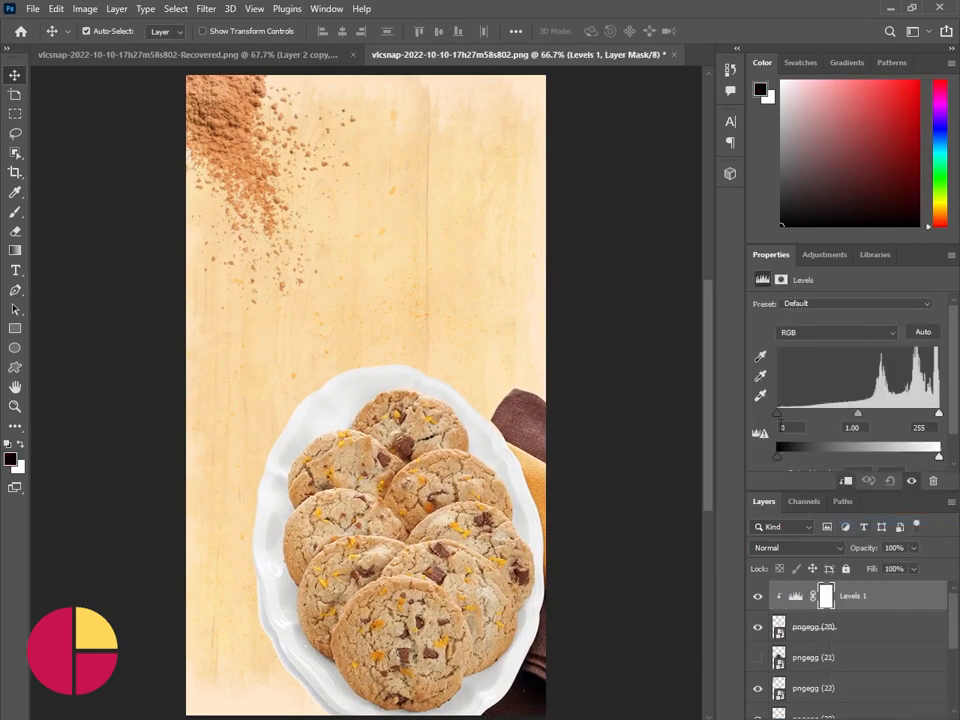
pyautogui.moveTo(788, 418); pyautogui.dragTo(798, 416)
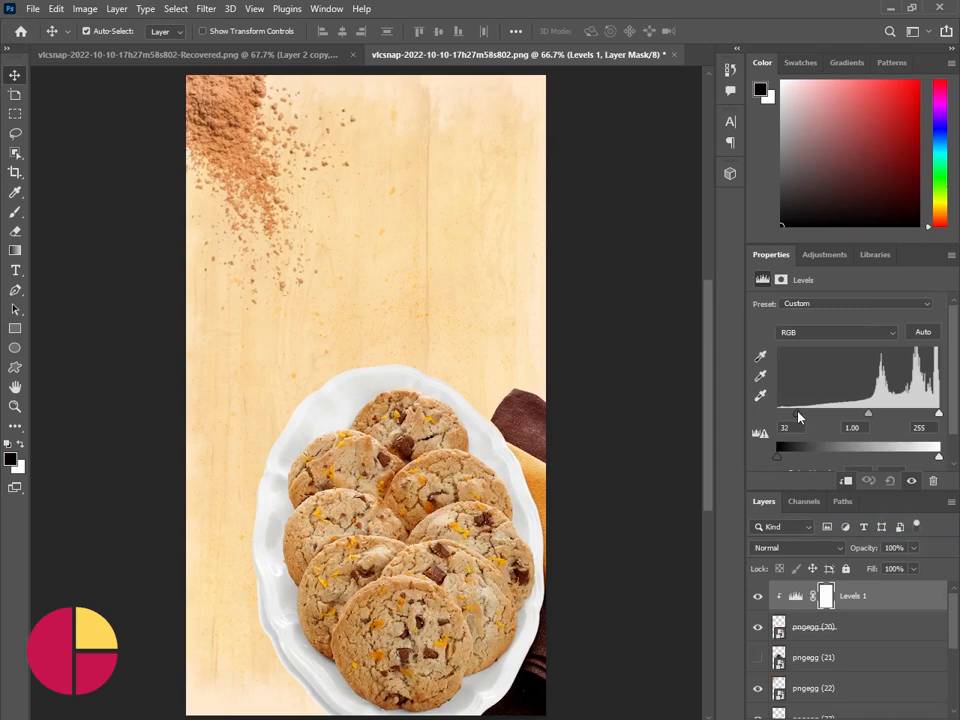
# Add a Curves adjustment clipped to the cookie plate, with one point in the shadows and one raised slightly in the highlights.
pyautogui.click(872, 718)
pyautogui.click(862, 537)
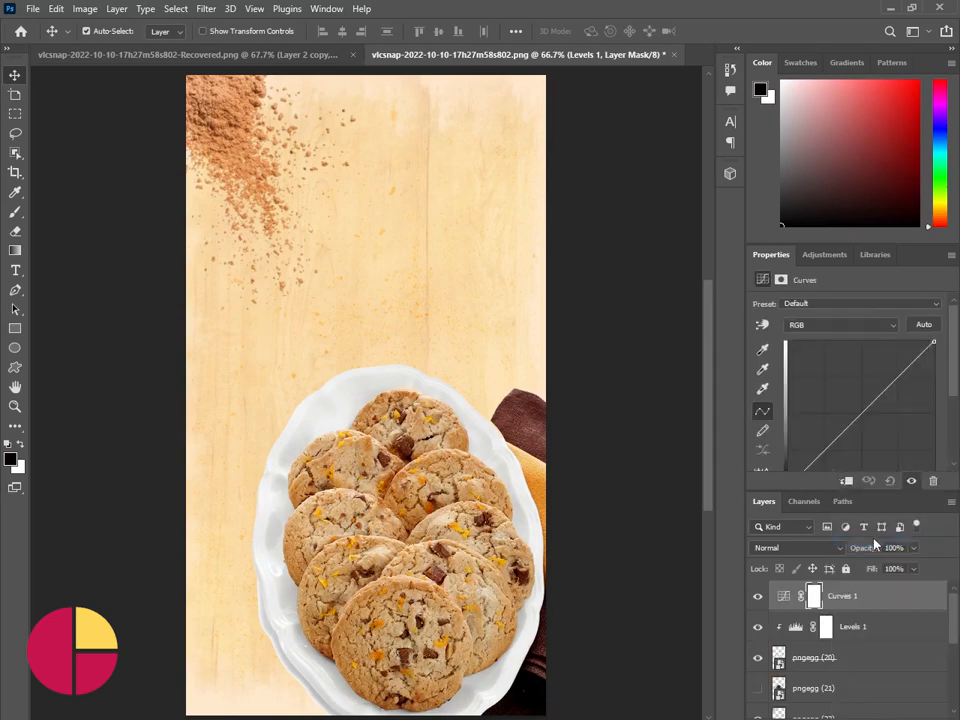
pyautogui.click(822, 453)
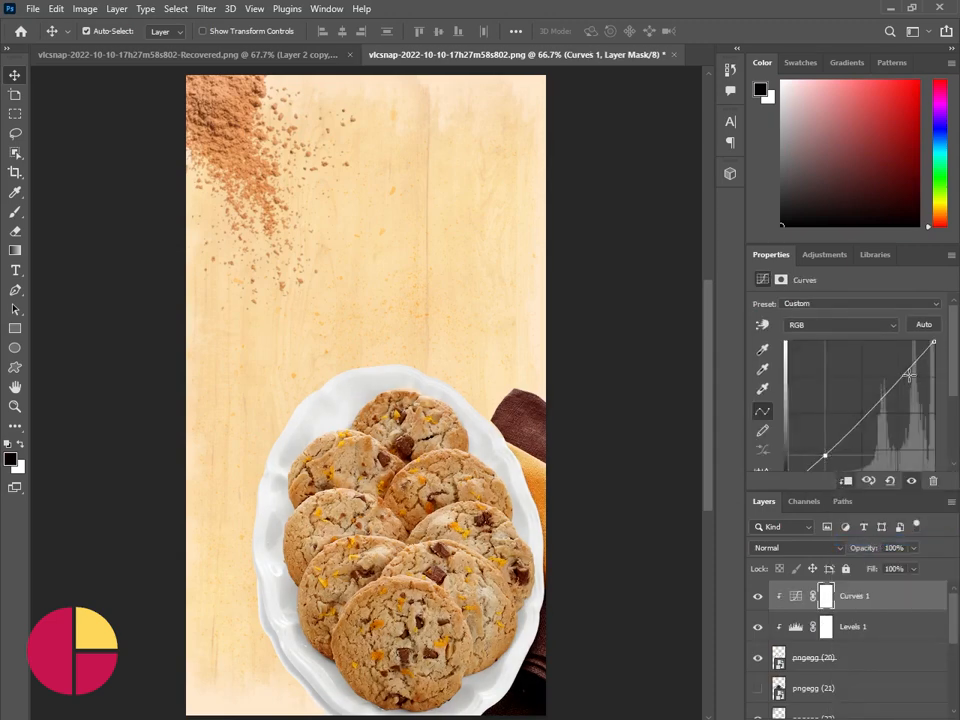
pyautogui.moveTo(909, 375); pyautogui.dragTo(901, 374)
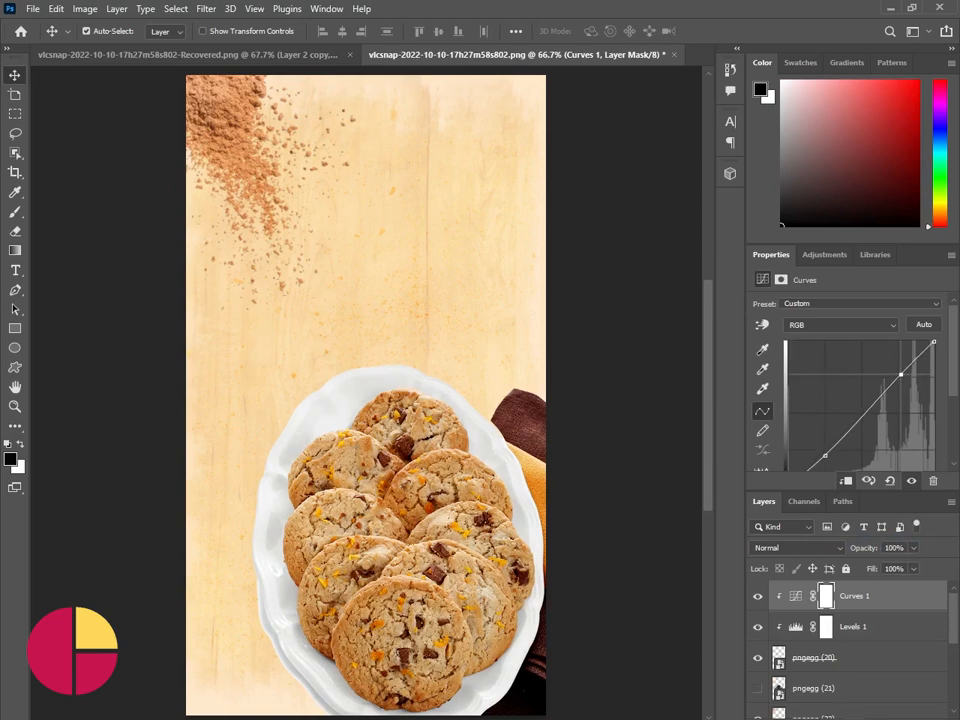
# Show the chocolate chips layer pngegg (21), scale it to about 44% and place it above the upper right of the plate.
pyautogui.scroll(-1, 840, 703)
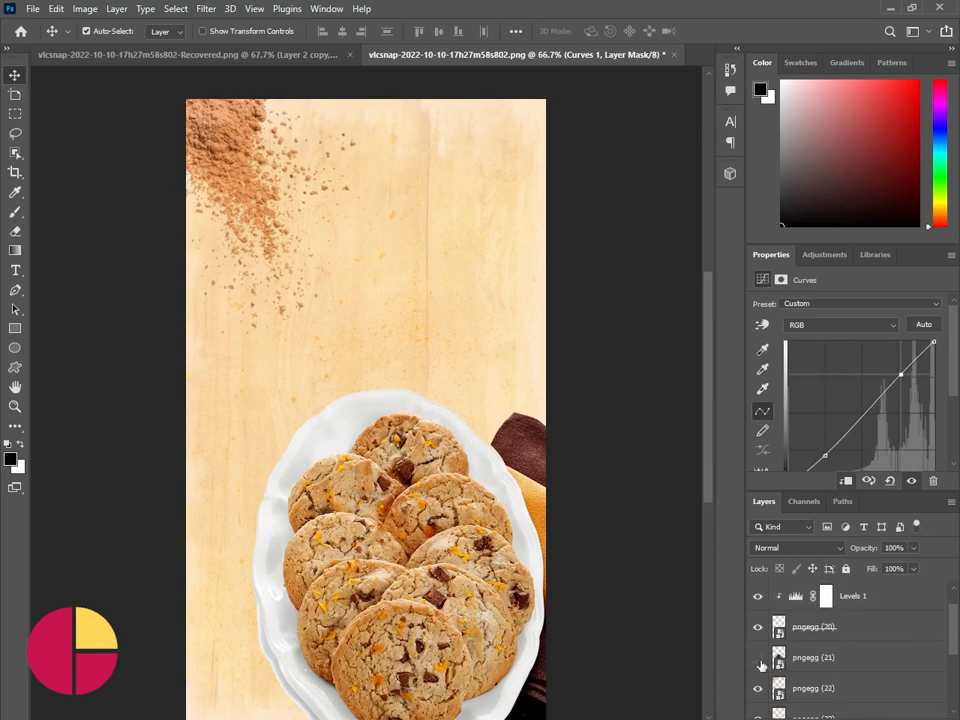
pyautogui.click(759, 659)
pyautogui.moveTo(369, 371); pyautogui.dragTo(424, 321)
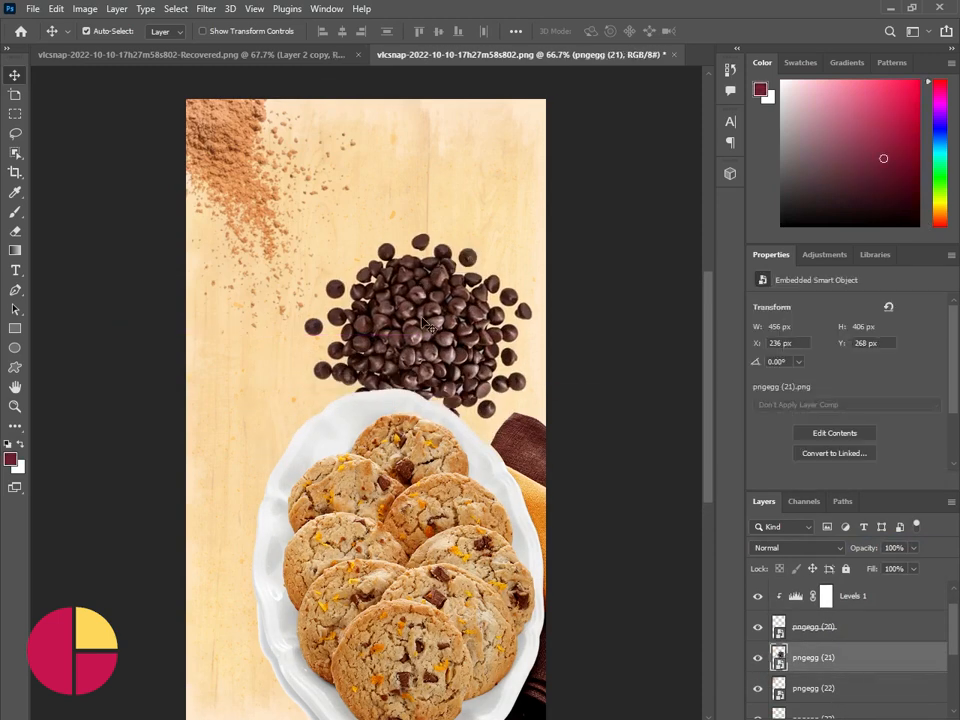
pyautogui.hotkey('ctrl', 't')
pyautogui.moveTo(552, 205); pyautogui.dragTo(399, 349)
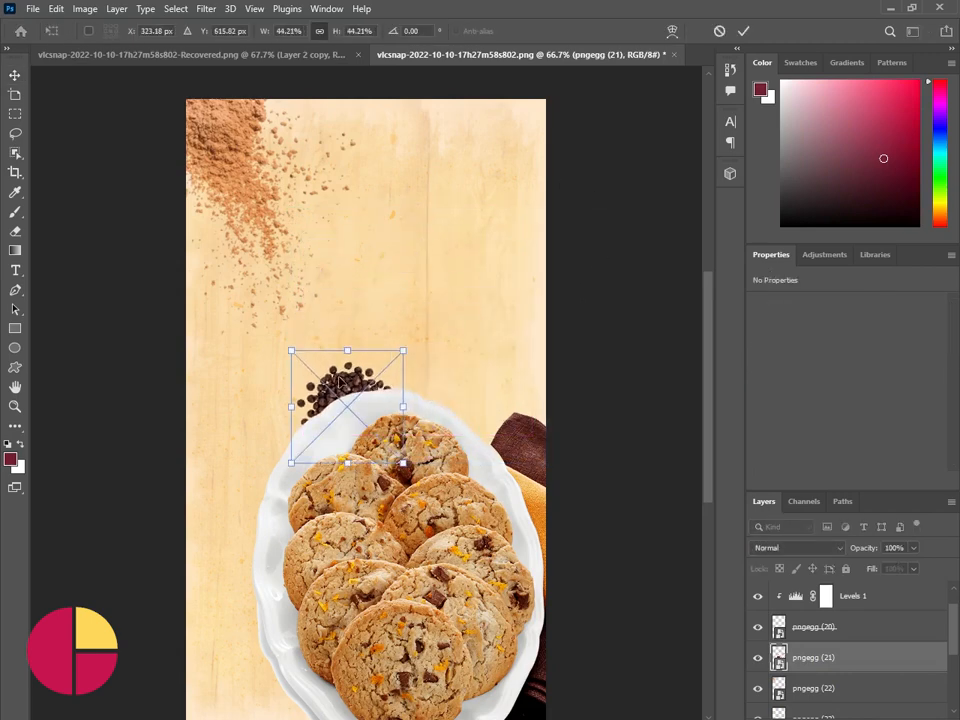
pyautogui.moveTo(341, 360); pyautogui.dragTo(456, 355)
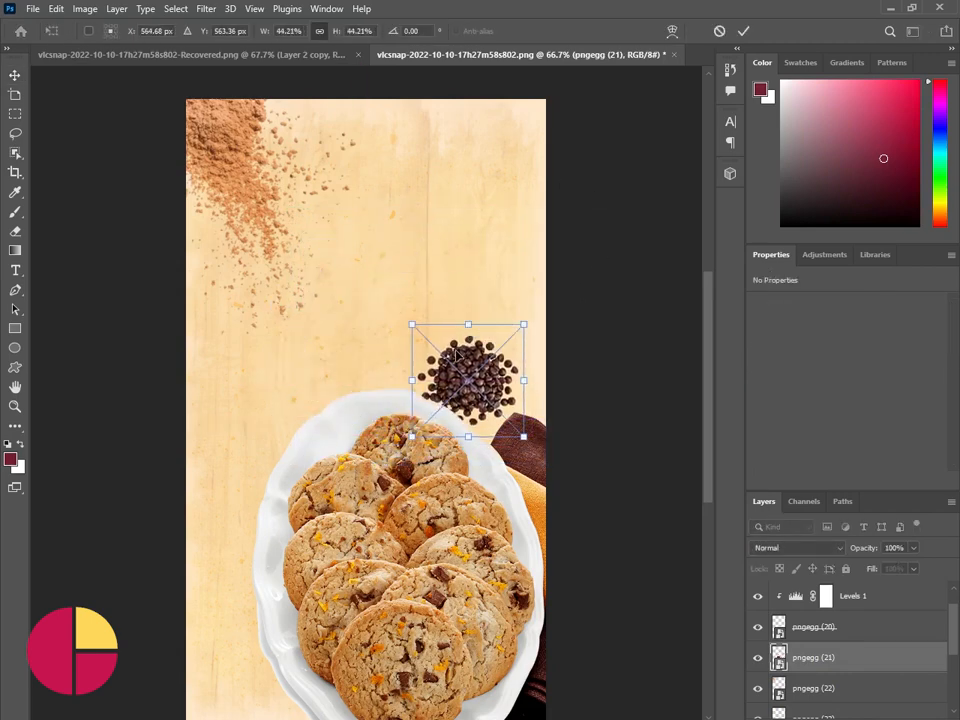
pyautogui.click(743, 33)
# Set the chocolate chips layer to Multiply blending and nudge it down closer to the plate's rim.
pyautogui.click(797, 547)
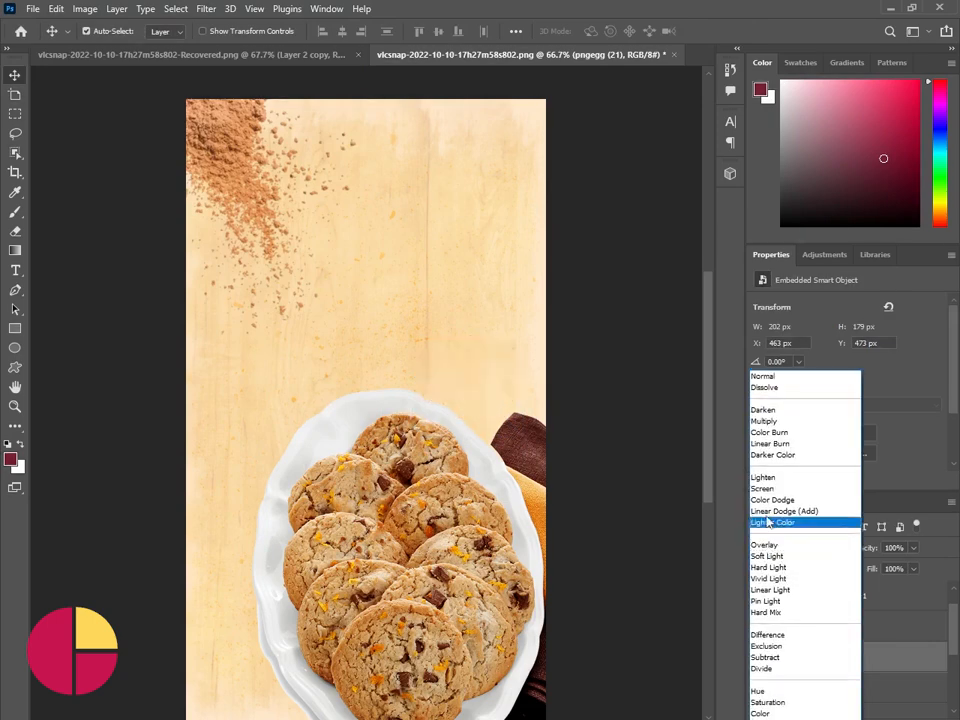
pyautogui.click(782, 420)
pyautogui.moveTo(458, 372)
pyautogui.mouseDown()
pyautogui.moveTo(459, 388)
pyautogui.moveTo(450, 388)
pyautogui.mouseUp()
# Add a layer mask to the cookie plate layer pngegg (20).
pyautogui.press('z')
pyautogui.click(279, 681)
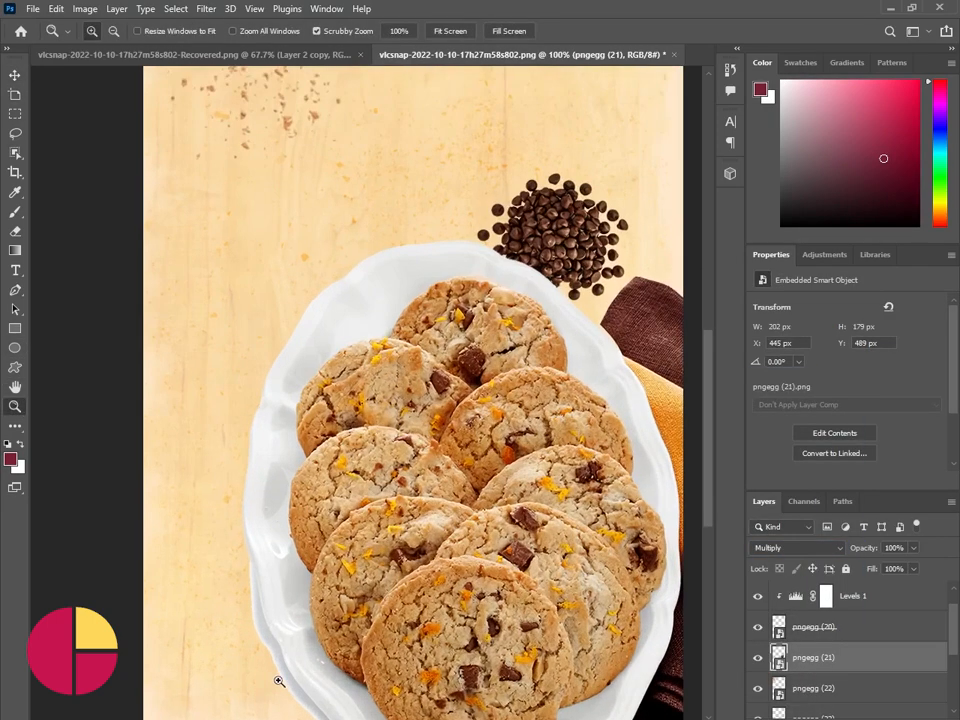
pyautogui.click(288, 632)
pyautogui.scroll(-2, 289, 631)
pyautogui.press('v')
pyautogui.click(452, 425)
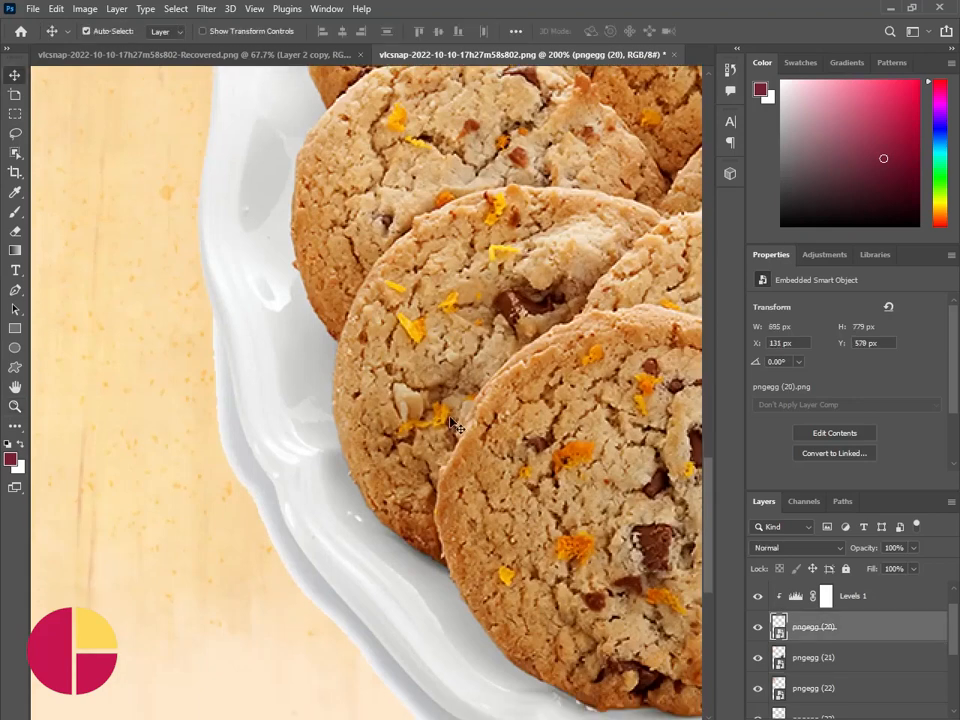
pyautogui.click(835, 719)
# Paint black with a 40 px soft brush on the cookie plate's layer mask to trim the bluish fringe along its lower left rim.
pyautogui.press('b')
pyautogui.press('[')
pyautogui.press('[')
pyautogui.press('[')
pyautogui.press('[')
pyautogui.press('[')
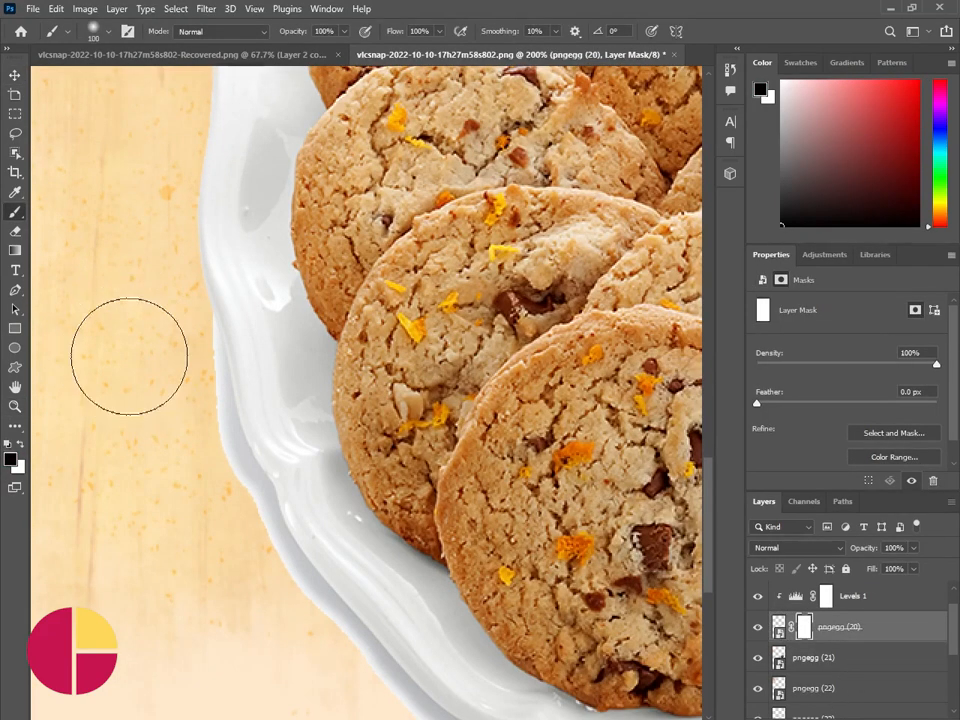
pyautogui.press('[')
pyautogui.press('[')
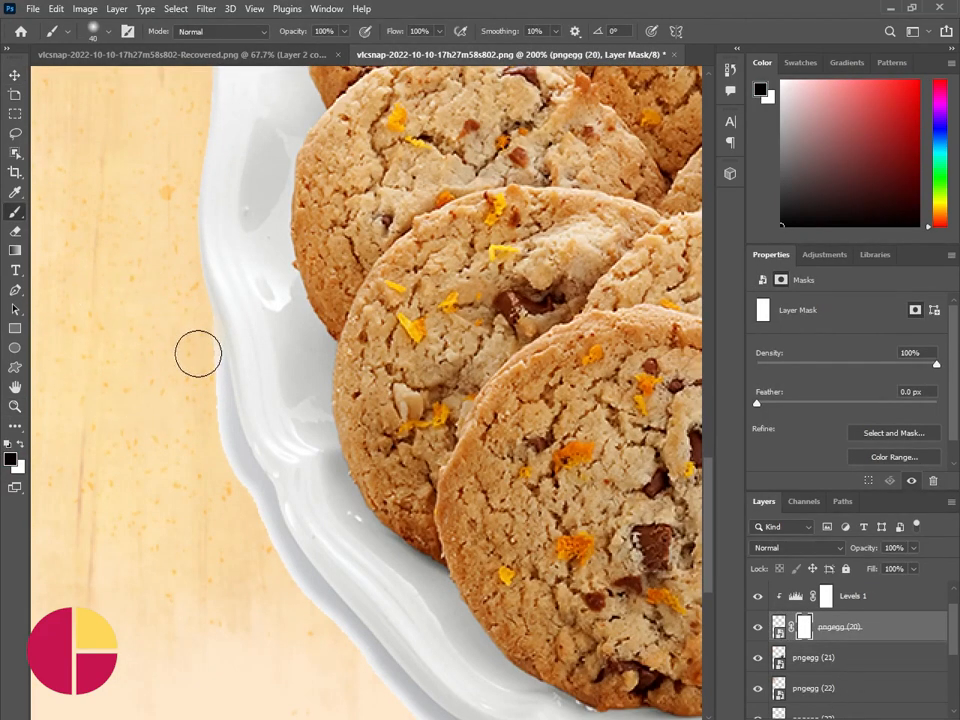
pyautogui.moveTo(194, 338)
pyautogui.mouseDown()
pyautogui.moveTo(221, 483)
pyautogui.moveTo(209, 418)
pyautogui.moveTo(238, 499)
pyautogui.moveTo(226, 483)
pyautogui.moveTo(251, 507)
pyautogui.moveTo(269, 575)
pyautogui.moveTo(246, 505)
pyautogui.moveTo(282, 581)
pyautogui.mouseUp()
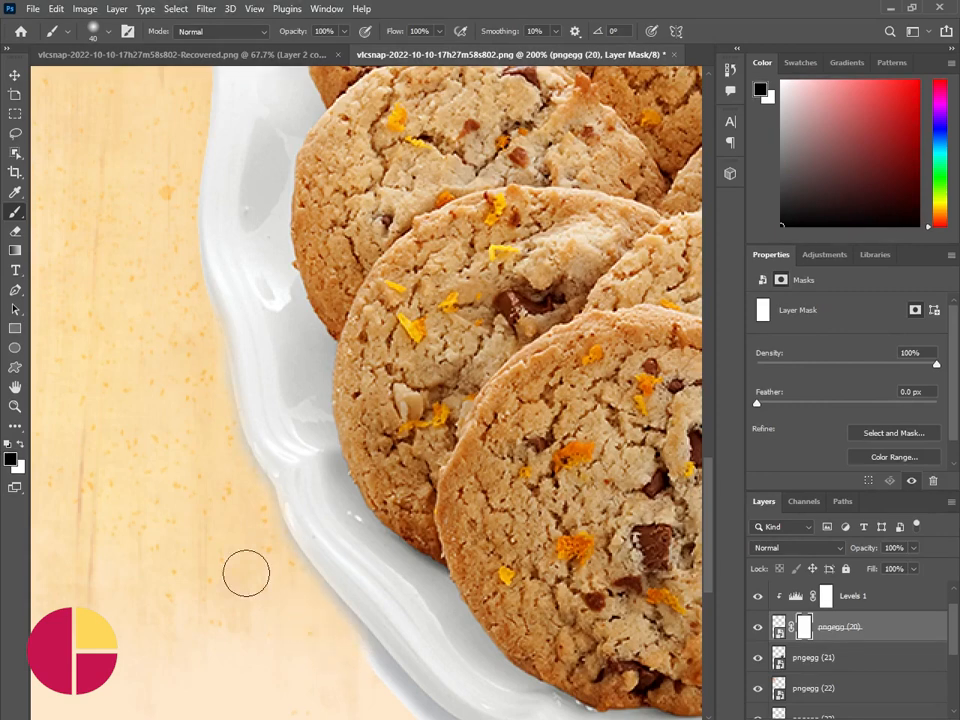
pyautogui.scroll(-3, 343, 596)
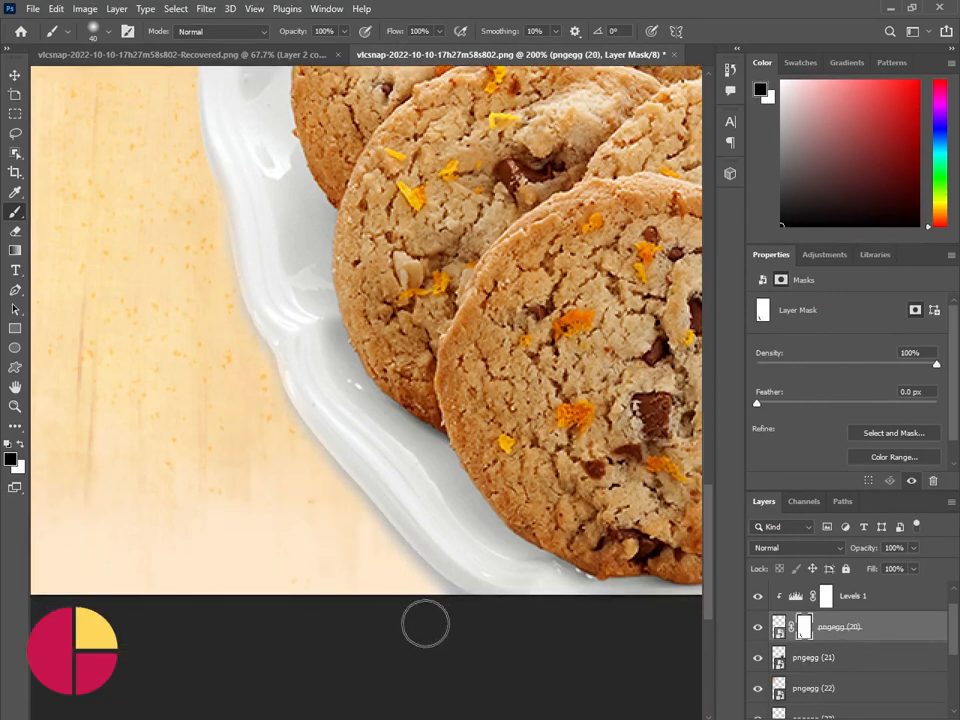
pyautogui.hotkey('ctrl', '0')
pyautogui.press('v')
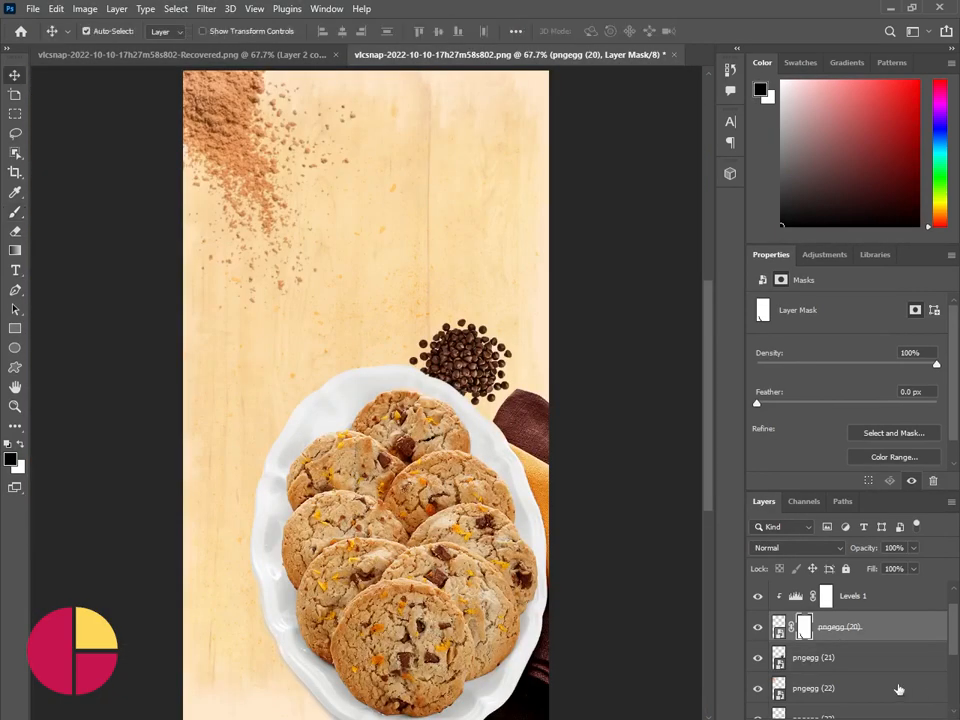
# Add a drop shadow to the cookie plate layer at an angle of 83°, with a distance of 114 px and a size of 92 px.
pyautogui.click(910, 633)
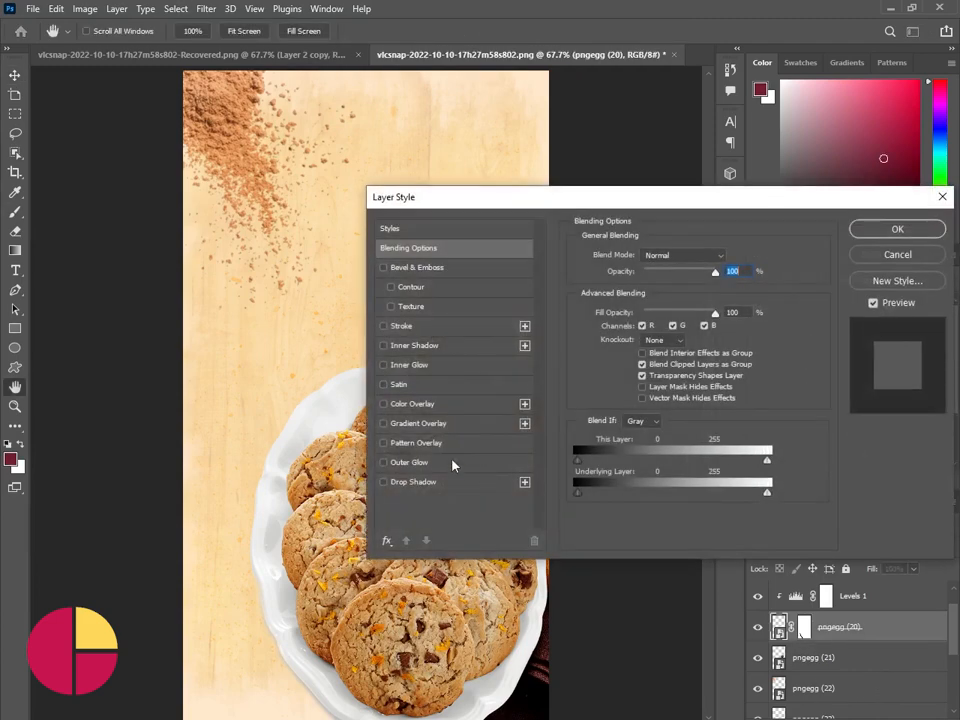
pyautogui.click(437, 484)
pyautogui.moveTo(254, 626); pyautogui.dragTo(268, 673)
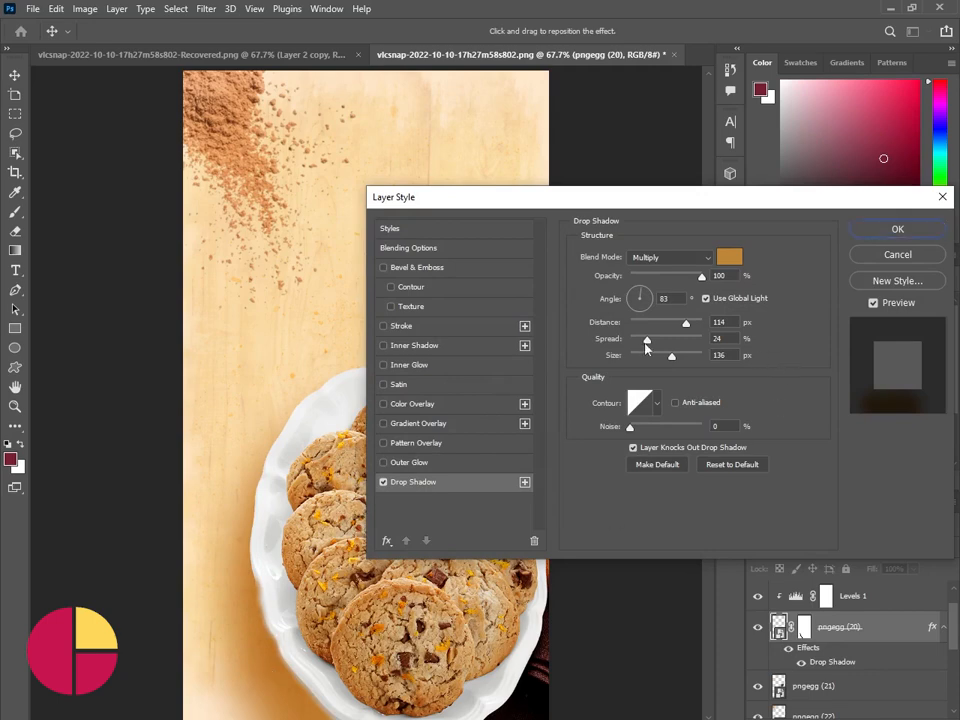
pyautogui.moveTo(671, 356); pyautogui.dragTo(658, 357)
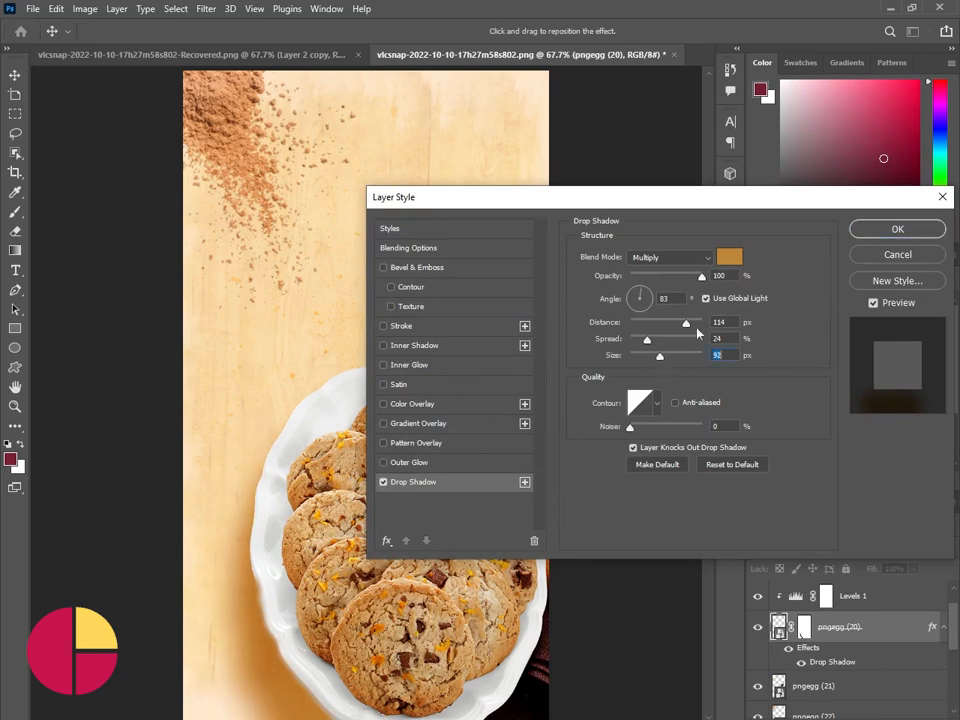
# Change the plate's drop shadow to a lighter golden orange, lower its opacity slightly and apply the layer style.
pyautogui.click(729, 257)
pyautogui.click(255, 379)
pyautogui.click(602, 319)
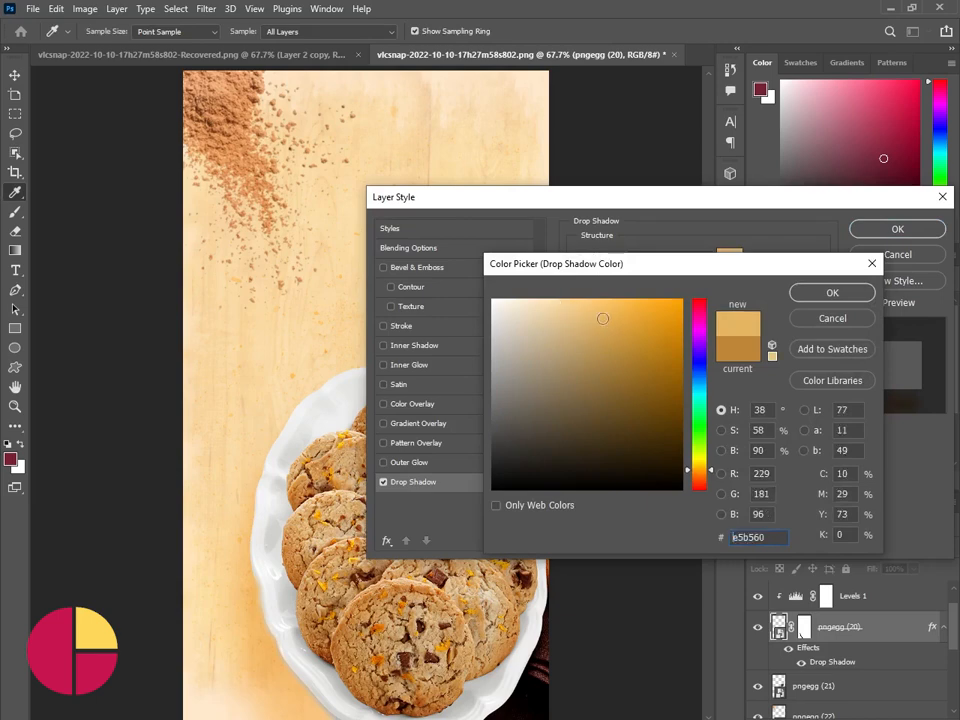
pyautogui.click(620, 330)
pyautogui.click(798, 295)
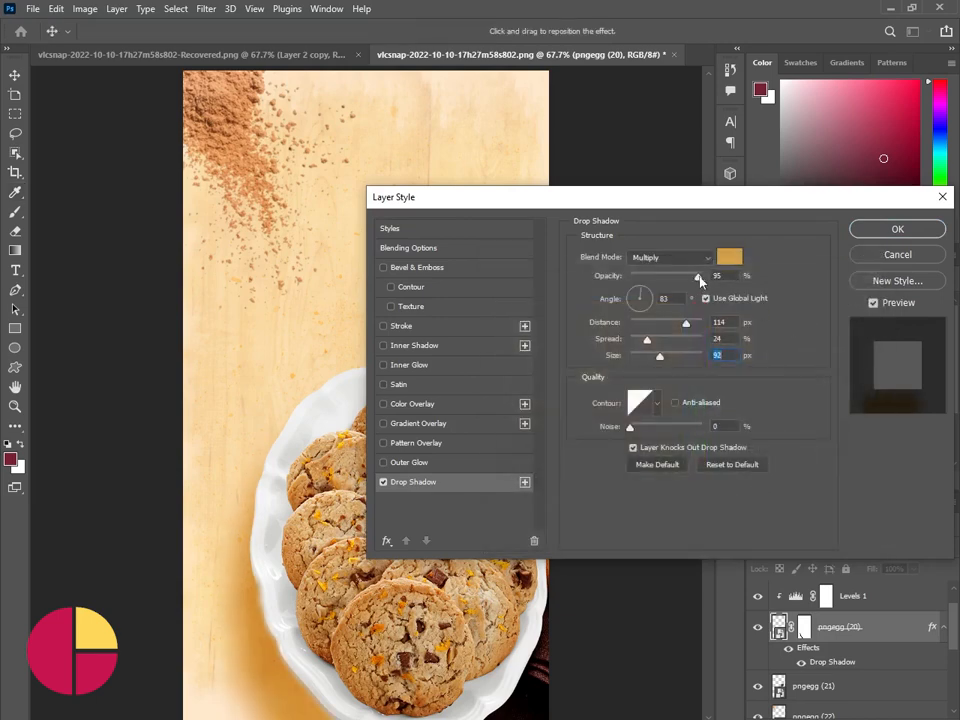
pyautogui.moveTo(701, 276); pyautogui.dragTo(688, 280)
pyautogui.click(855, 257)
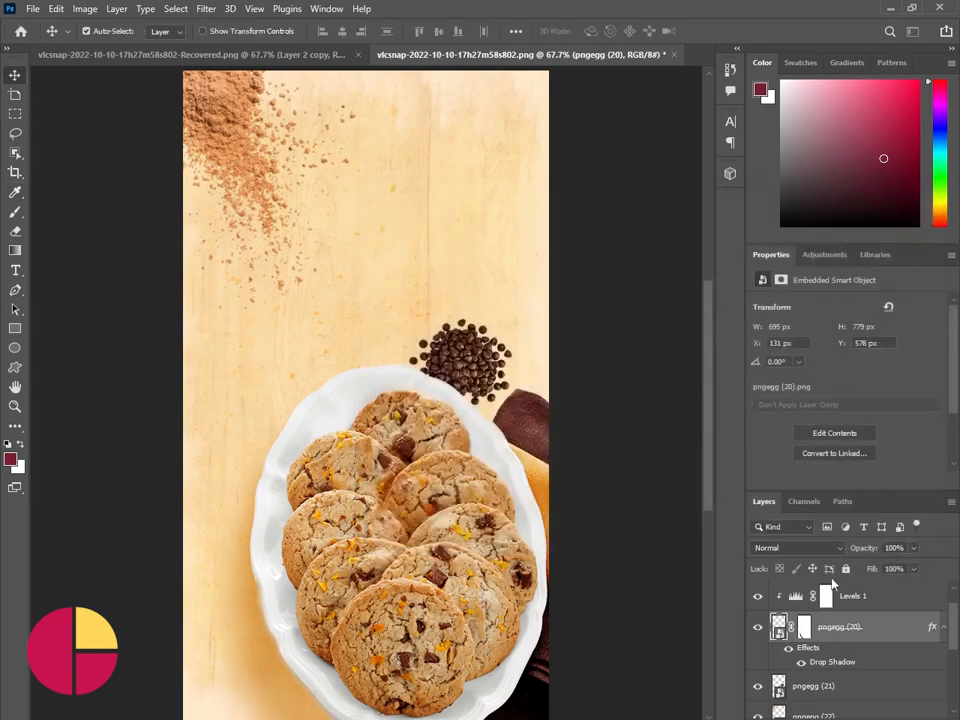
# Inspect the masked left rim of the cookie plate up close with its layer mask active and white set as the brush colour.
pyautogui.click(805, 628)
pyautogui.press('z')
pyautogui.click(257, 652)
pyautogui.click(222, 640)
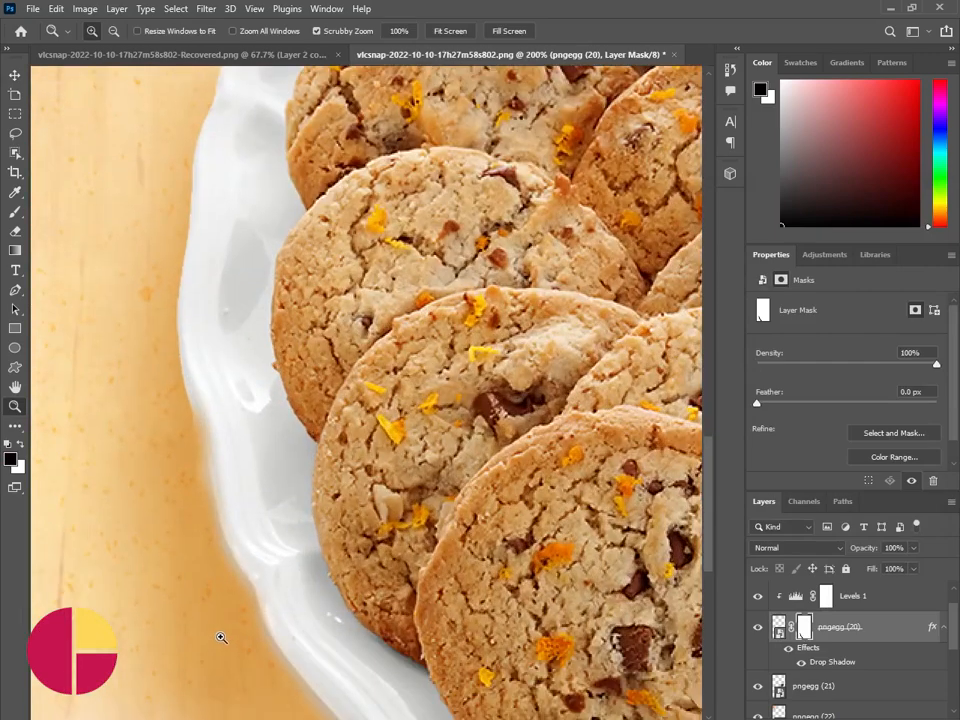
pyautogui.press('b')
pyautogui.press('x')
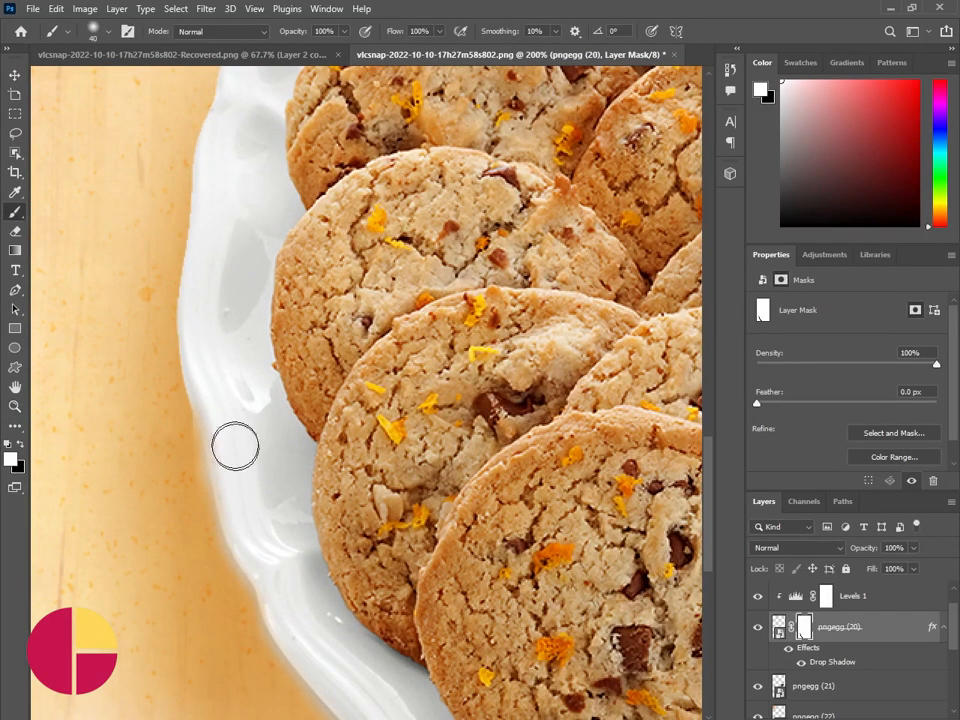
pyautogui.hotkey('ctrl', '0')
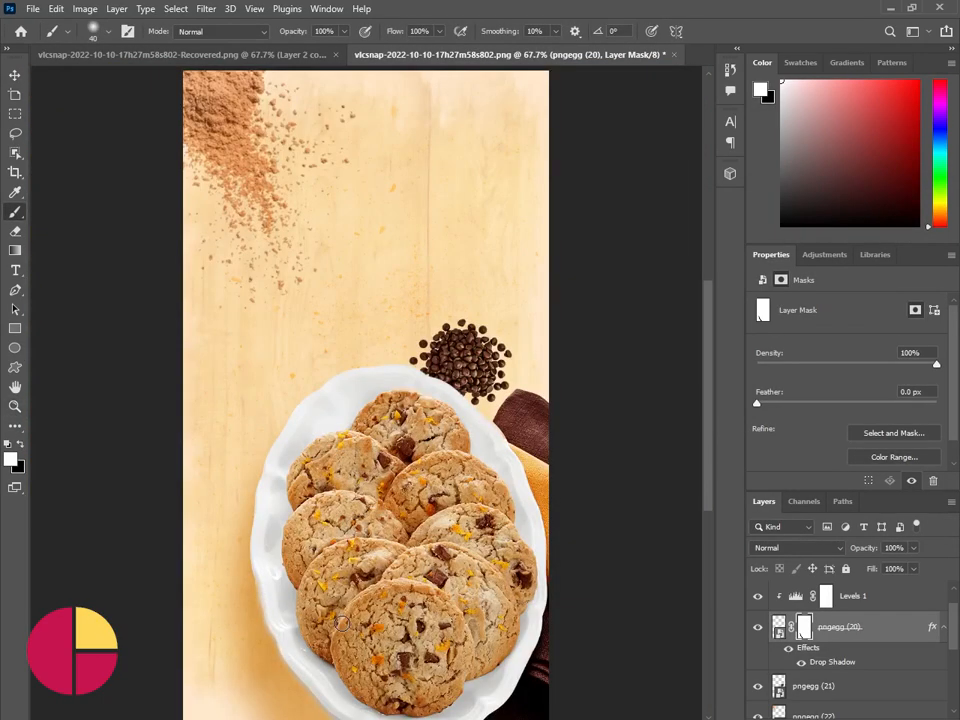
# Select the corn sketch on Layer 1, scale it to about 208%, rotate it about -31° and place it in the poster's upper right corner.
pyautogui.click(15, 75)
pyautogui.scroll(-5, 813, 687)
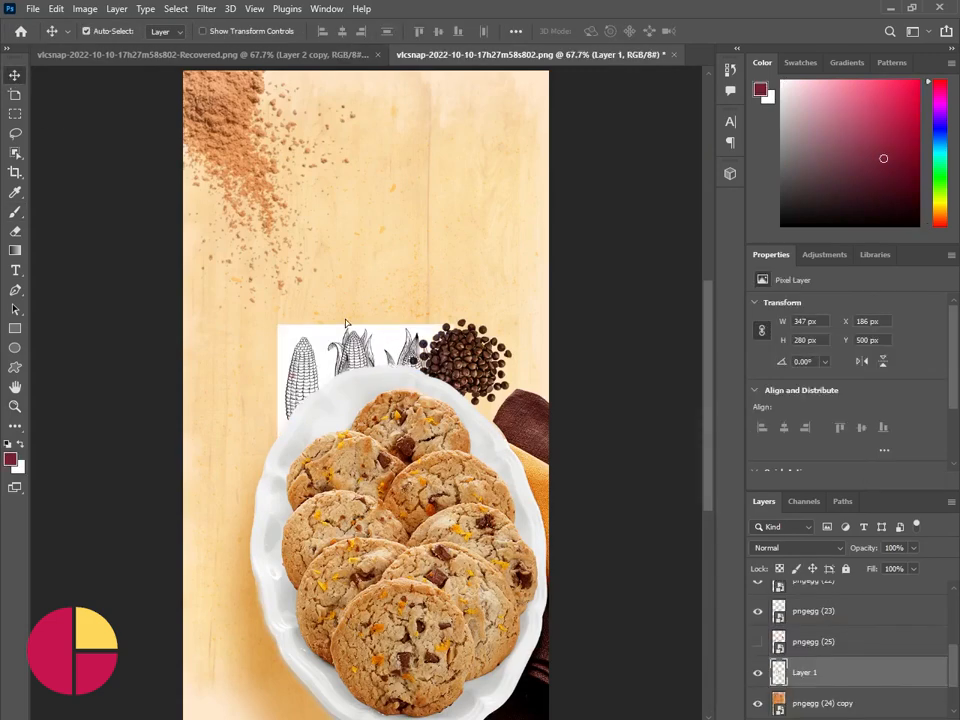
pyautogui.moveTo(345, 322); pyautogui.dragTo(342, 205)
pyautogui.hotkey('ctrl', 't')
pyautogui.moveTo(446, 349); pyautogui.dragTo(662, 380)
pyautogui.moveTo(566, 307); pyautogui.dragTo(645, 131)
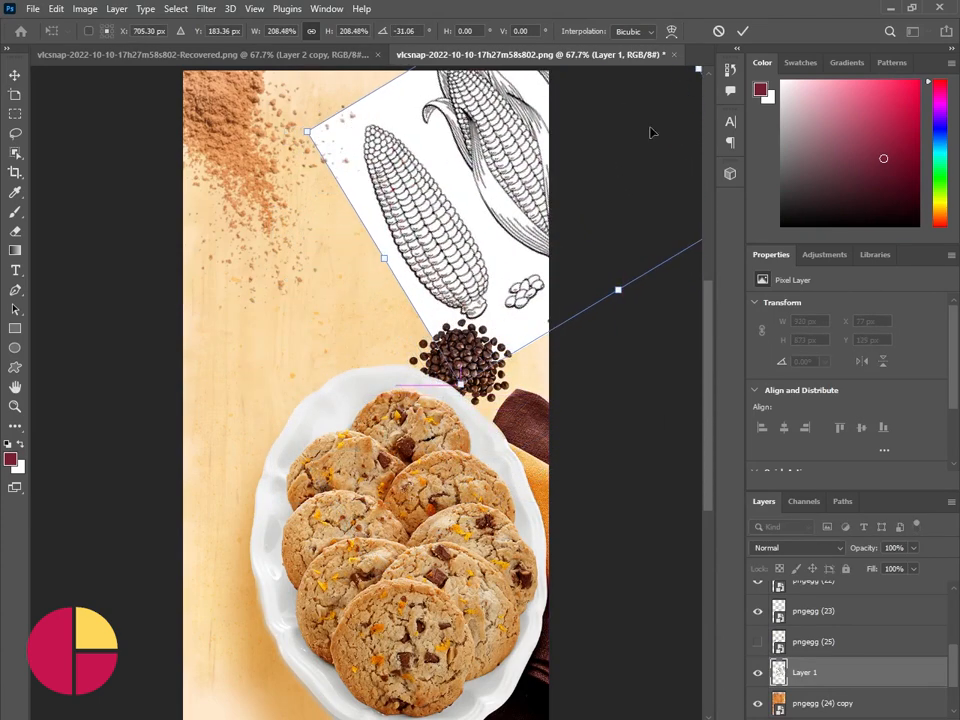
pyautogui.press('Return')
# Set the corn sketch to Multiply blending and hide the loose kernels beside the cob by painting black on a new layer mask.
pyautogui.click(799, 548)
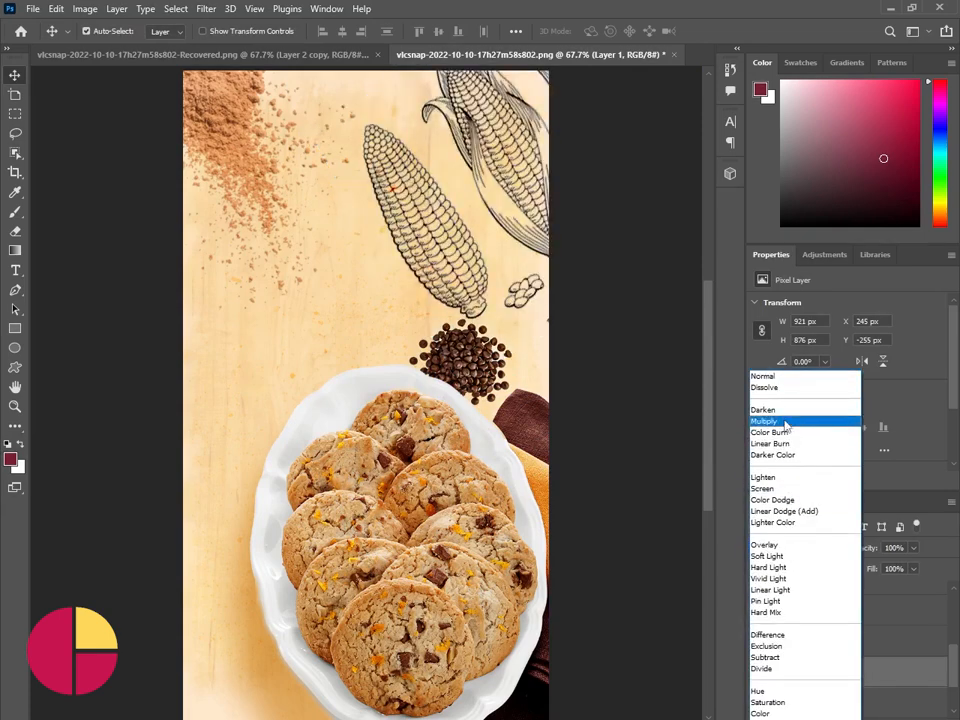
pyautogui.click(765, 421)
pyautogui.click(843, 718)
pyautogui.click(15, 212)
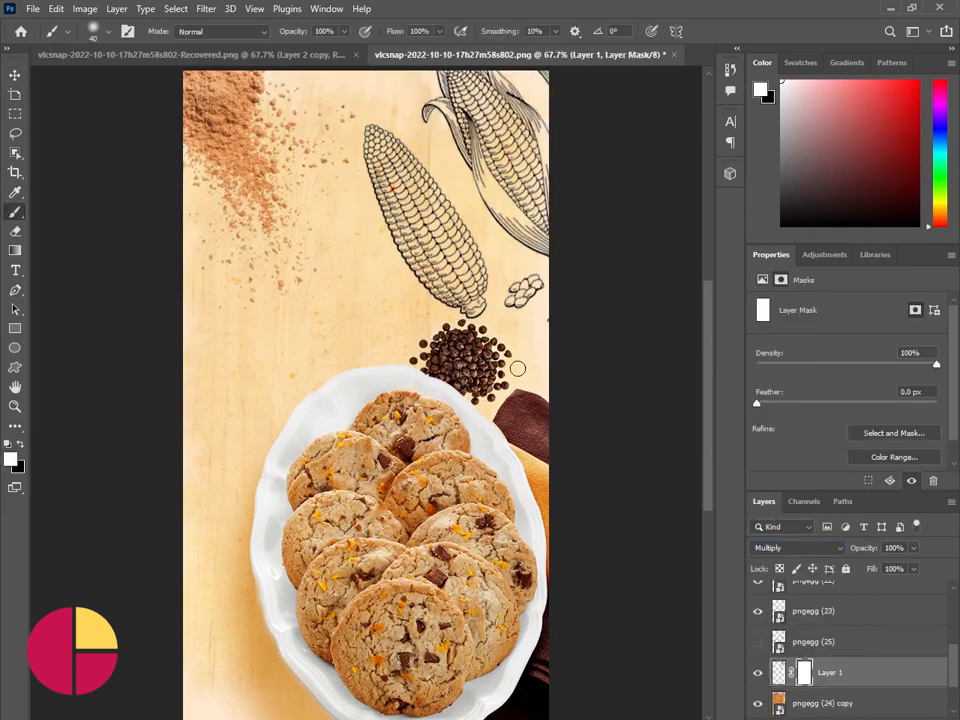
pyautogui.click(19, 446)
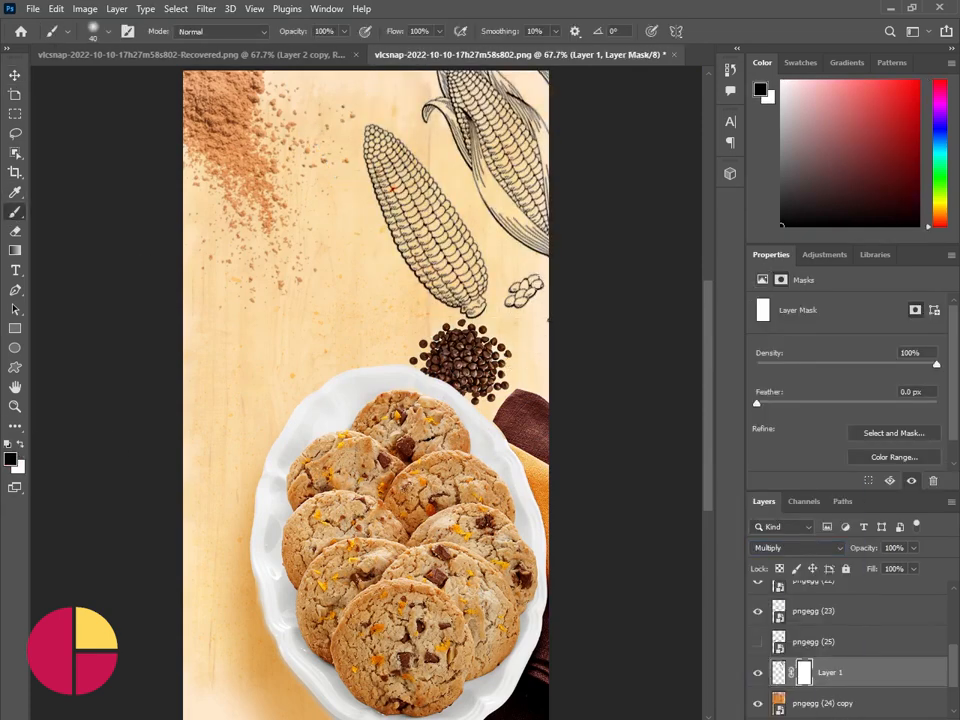
pyautogui.moveTo(512, 298); pyautogui.dragTo(536, 291)
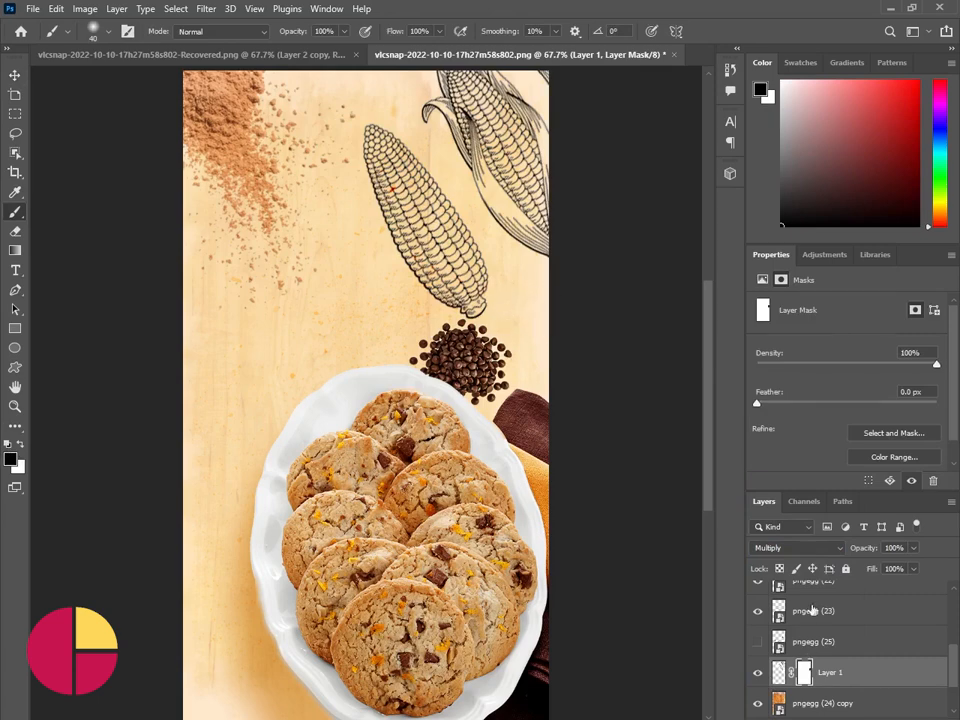
# Reduce the opacity of the corn sketch on Layer 1 to 22%.
pyautogui.click(913, 548)
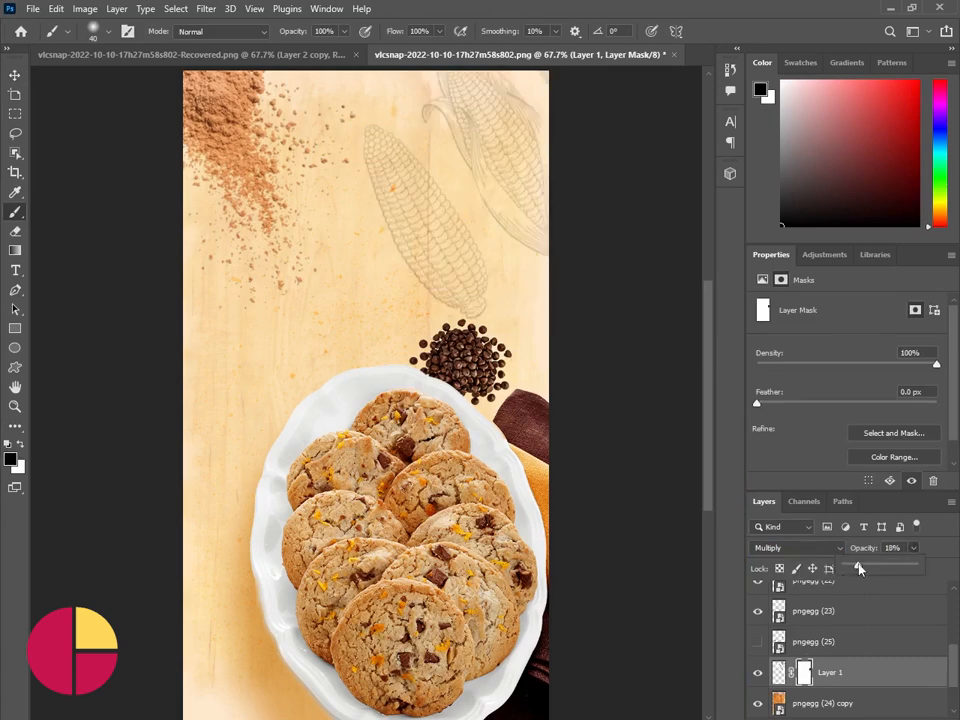
pyautogui.moveTo(858, 568); pyautogui.dragTo(863, 568)
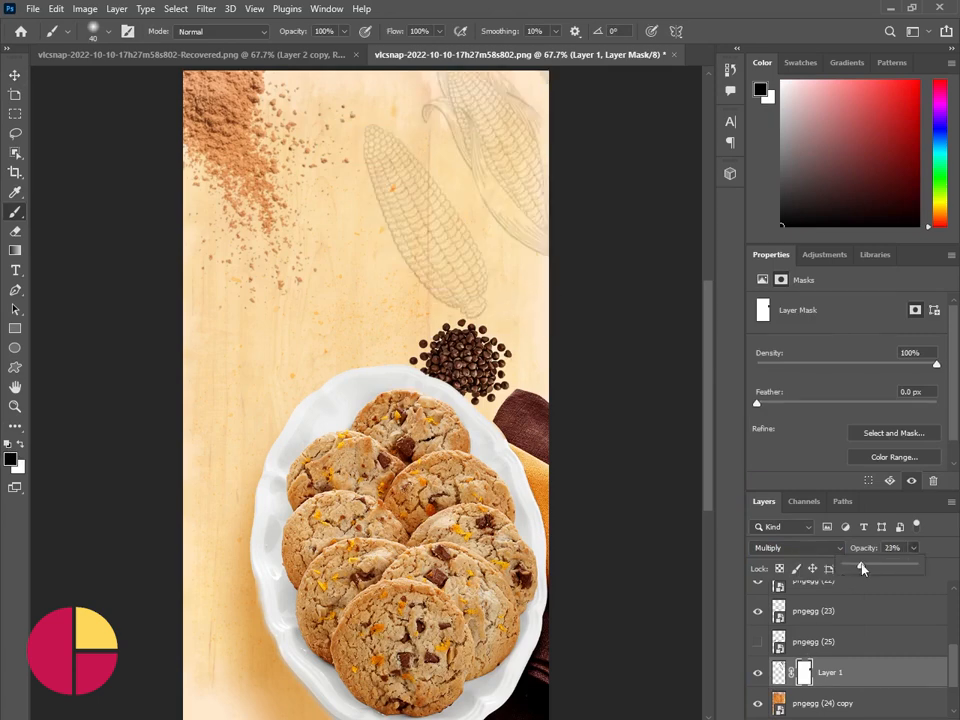
pyautogui.click(15, 76)
pyautogui.click(781, 680)
pyautogui.hotkey('ctrl', 't')
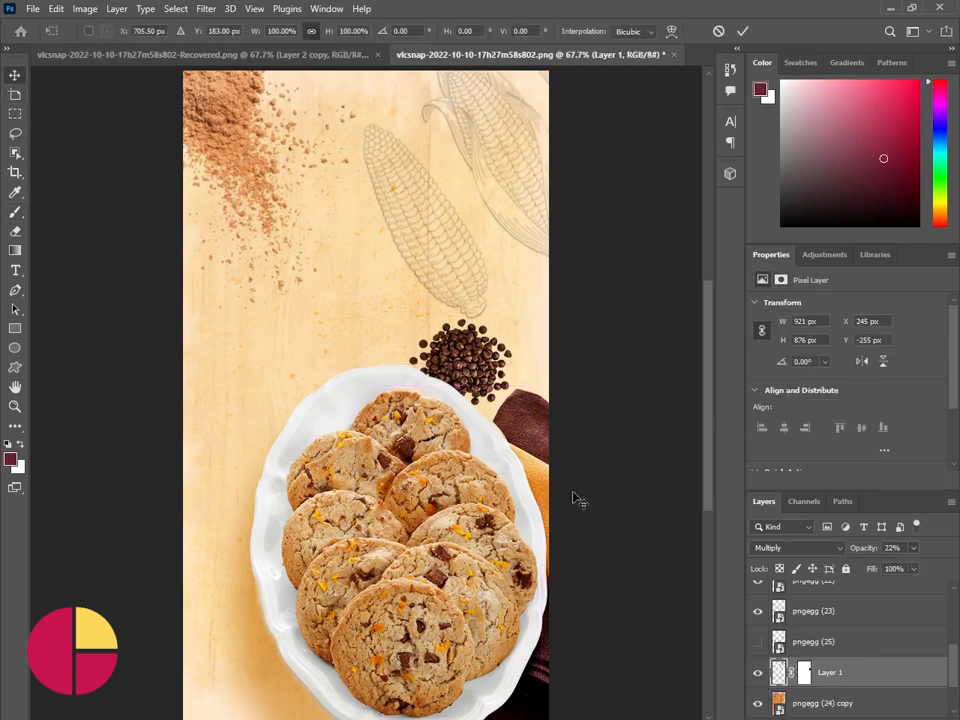
pyautogui.press('Return')
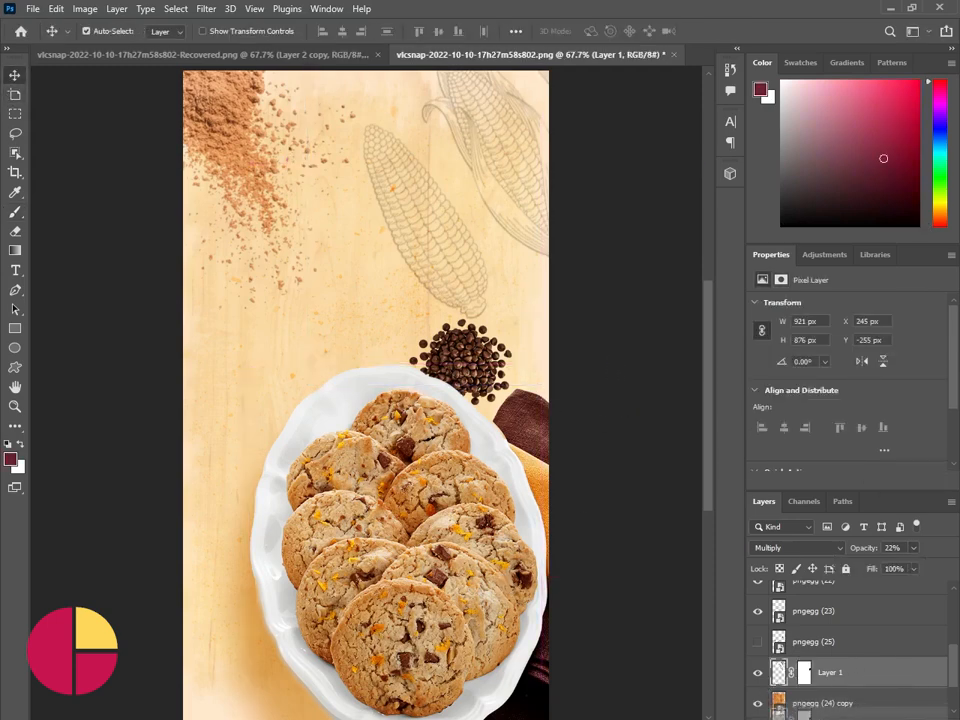
# Duplicate the corn sketch layer, rotate the copy about 66° and place it in the poster's lower left beside the plate.
pyautogui.hotkey('ctrl', 'j')
pyautogui.hotkey('ctrl', 't')
pyautogui.moveTo(544, 333)
pyautogui.mouseDown()
pyautogui.moveTo(343, 430)
pyautogui.moveTo(490, 493)
pyautogui.moveTo(360, 668)
pyautogui.mouseUp()
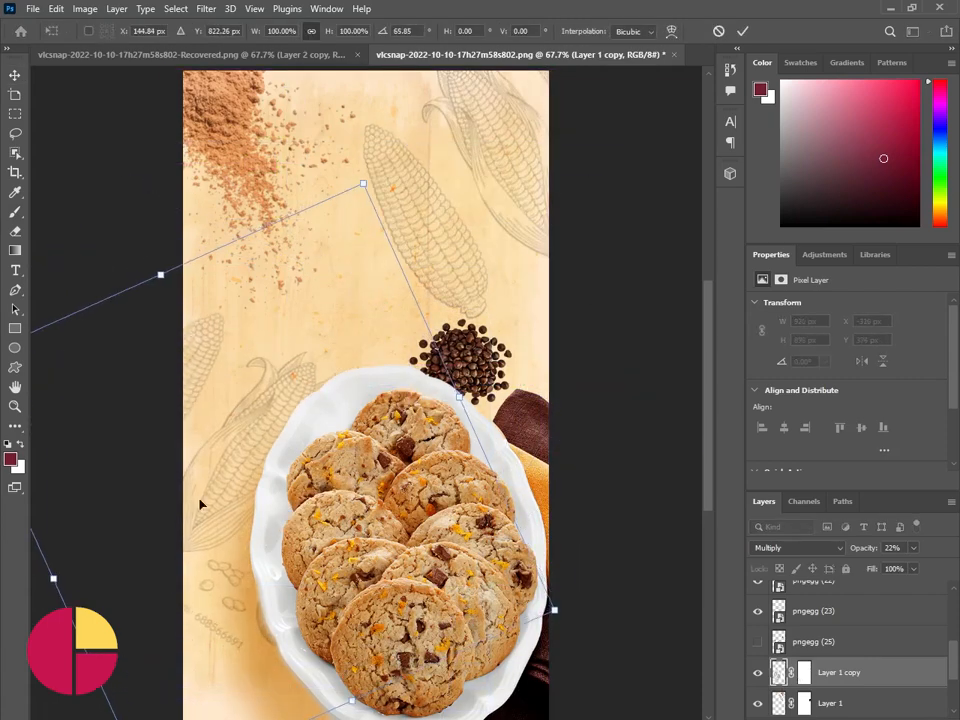
pyautogui.moveTo(199, 506); pyautogui.dragTo(227, 660)
pyautogui.click(741, 32)
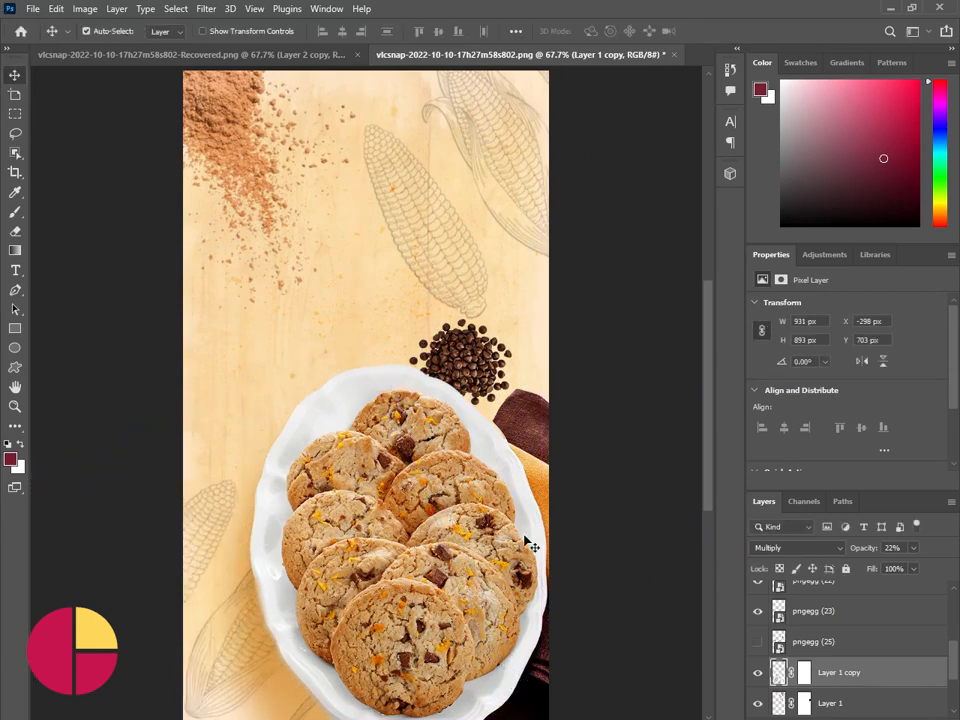
# Add two black Habanero text layers above Curves 1 at 7.19 pt, HOMEMADE over the cocoa powder and COOKIES below it.
pyautogui.scroll(3, 850, 697)
pyautogui.click(892, 602)
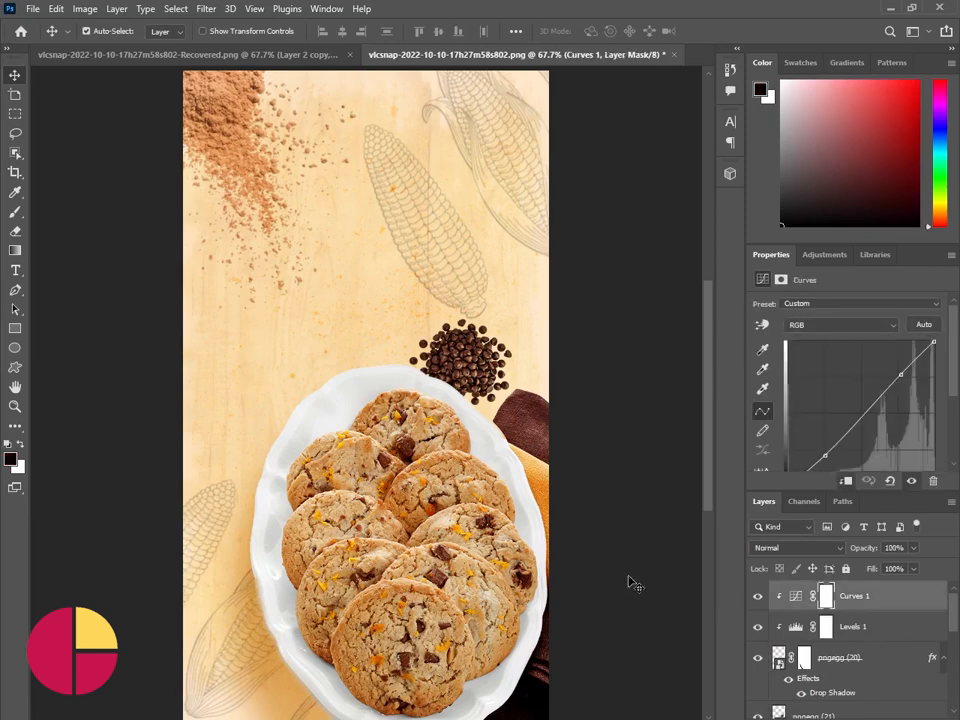
pyautogui.scroll(2, 620, 580)
pyautogui.click(15, 271)
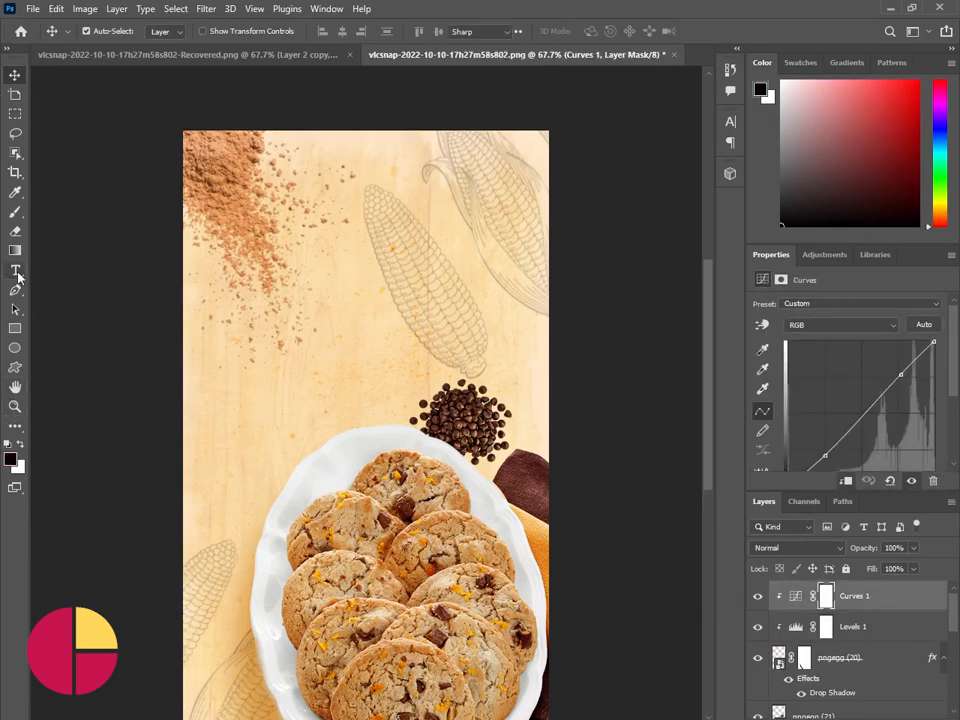
pyautogui.click(265, 195)
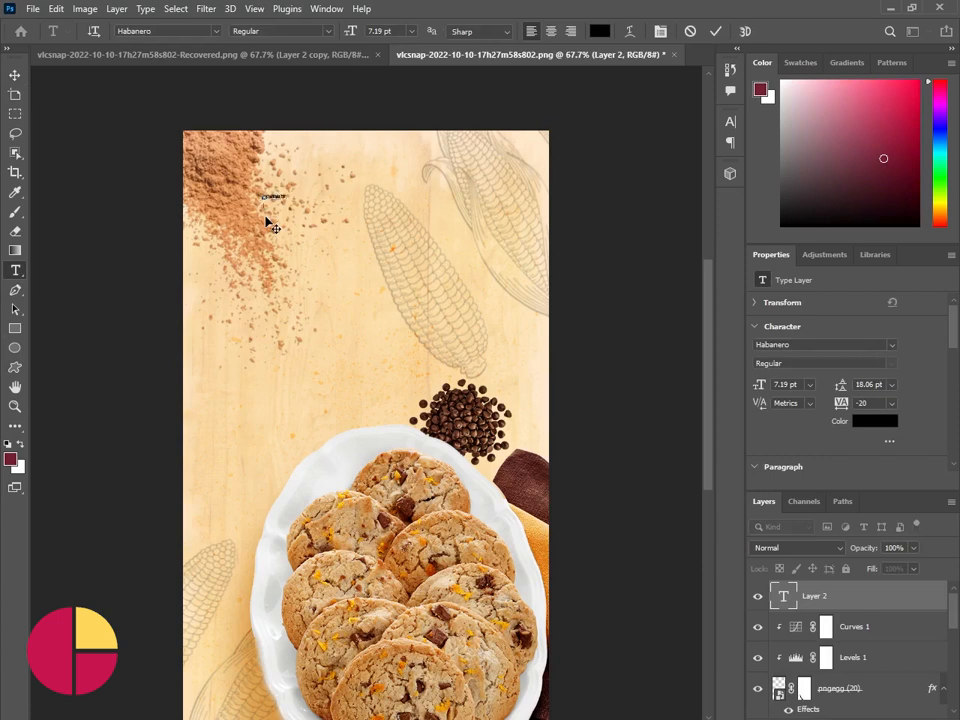
pyautogui.click(716, 31)
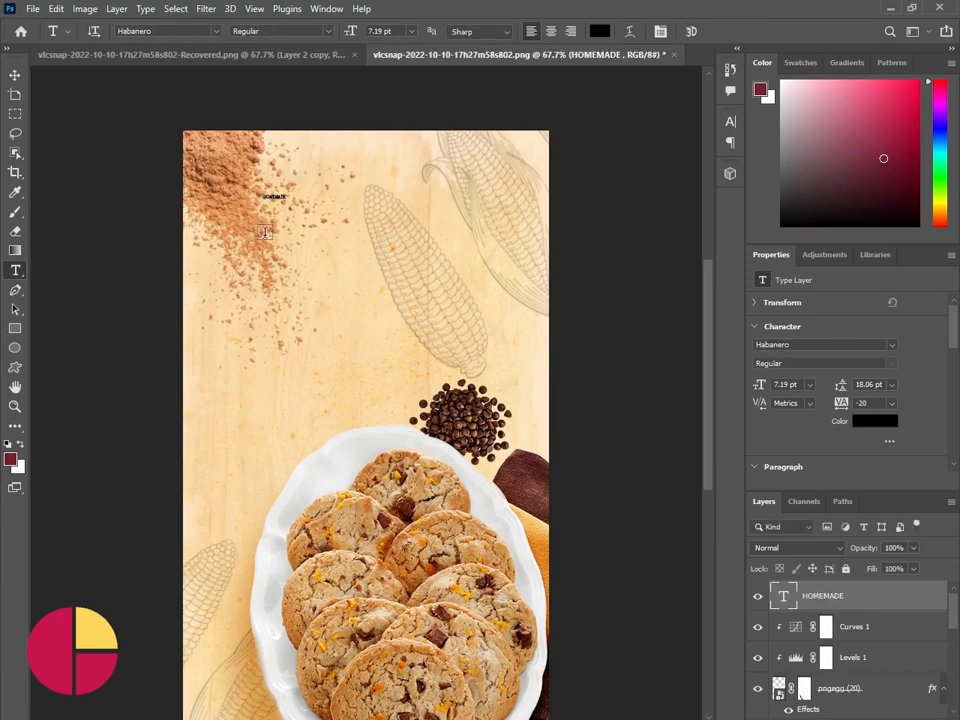
pyautogui.click(266, 233)
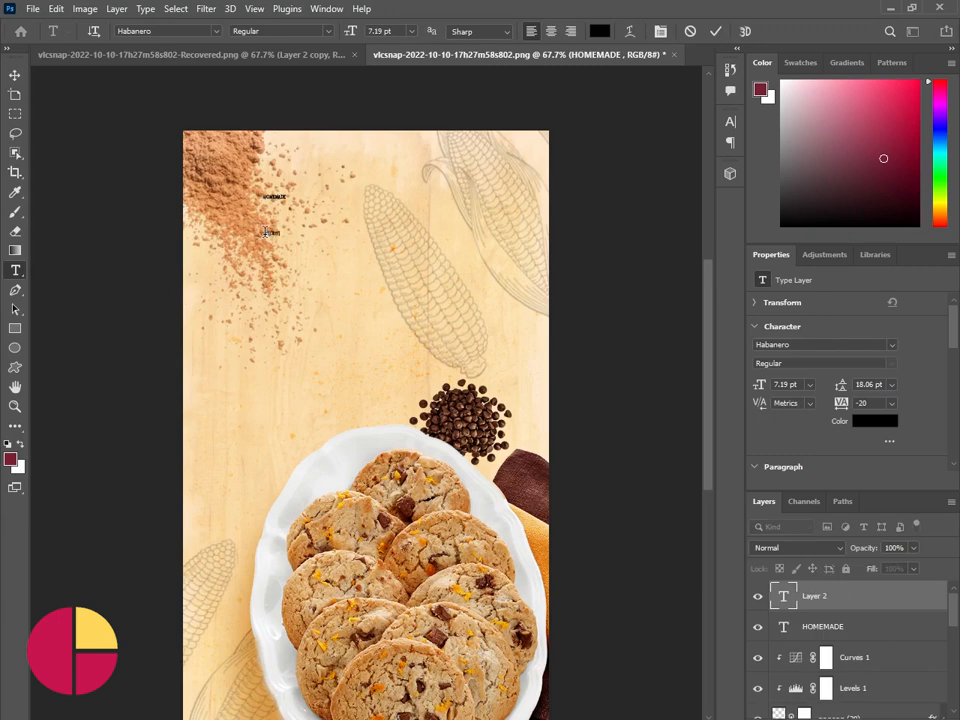
pyautogui.hotkey('ctrl', 'Return')
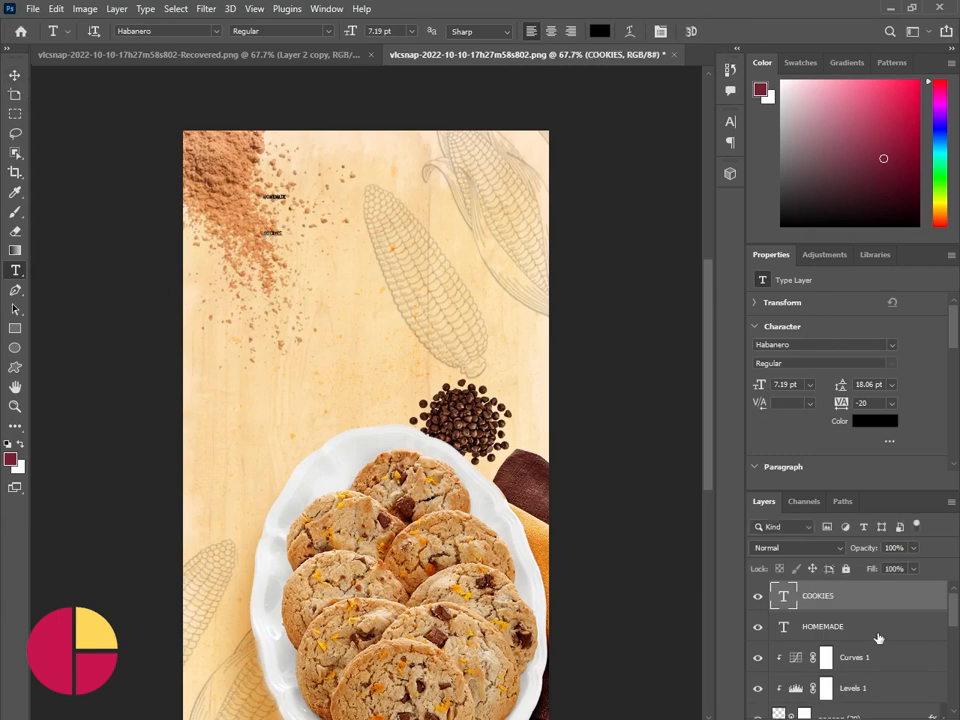
# Scale the HOMEMADE text to about 1110% and place it across the upper part of the poster.
pyautogui.hotkey('alt', '[')
pyautogui.hotkey('ctrl', 't')
pyautogui.moveTo(285, 208); pyautogui.dragTo(509, 352)
pyautogui.moveTo(341, 254); pyautogui.dragTo(292, 224)
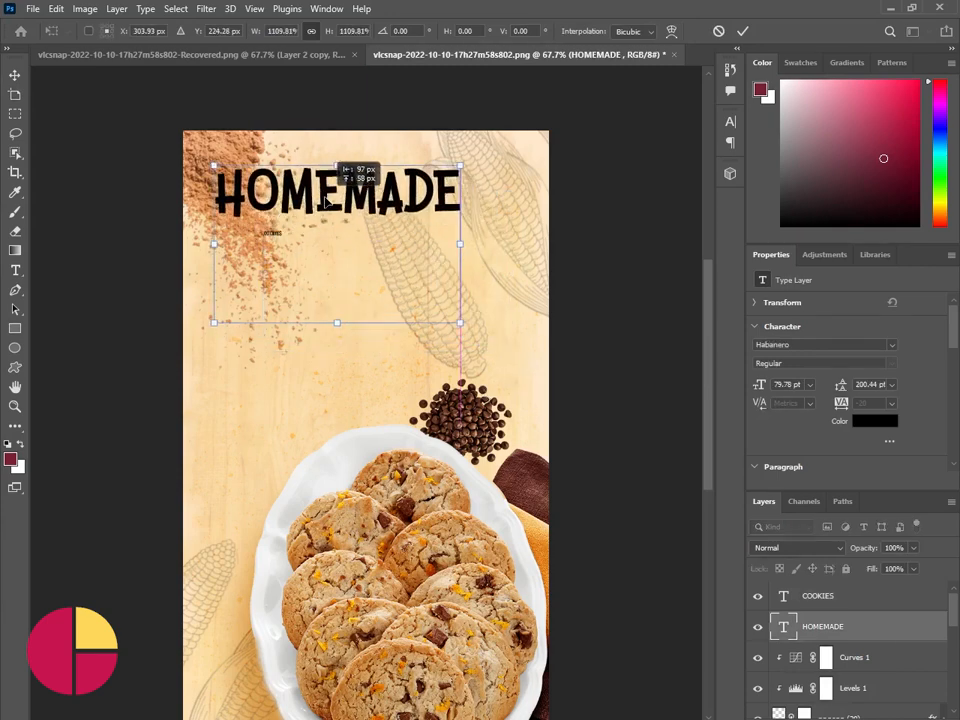
pyautogui.click(742, 31)
pyautogui.press('t')
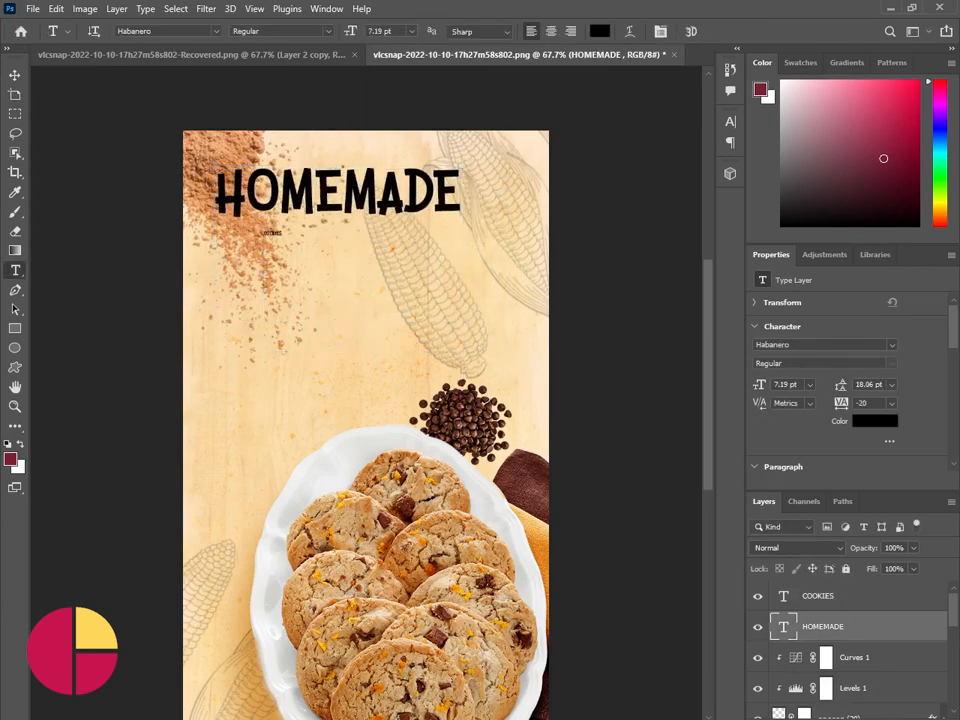
# Scale the COOKIES text to about 1390% and place it directly beneath HOMEMADE, matching that line's width.
pyautogui.hotkey('alt', ']')
pyautogui.hotkey('ctrl', 't')
pyautogui.moveTo(282, 237); pyautogui.dragTo(492, 296)
pyautogui.moveTo(397, 278); pyautogui.dragTo(348, 258)
pyautogui.moveTo(443, 237); pyautogui.dragTo(460, 237)
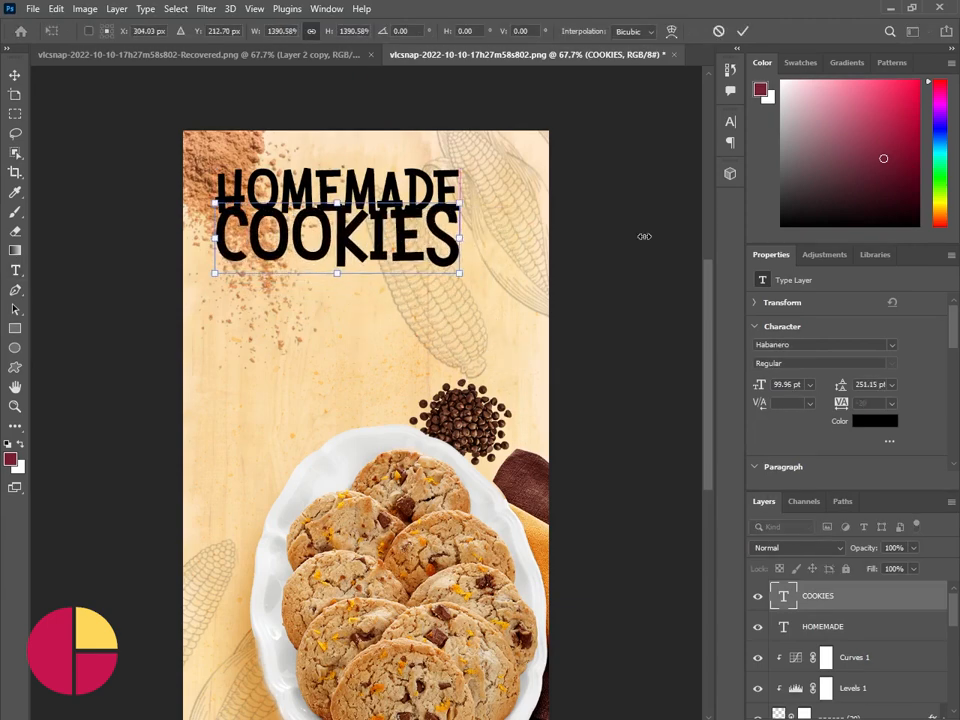
pyautogui.click(742, 31)
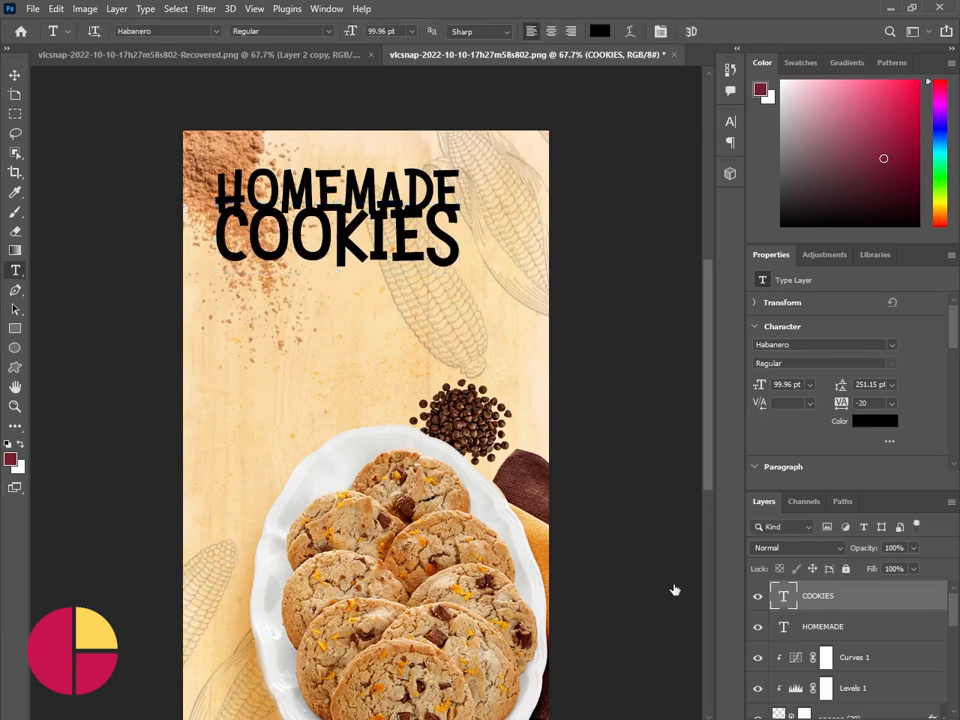
# Recolor the COOKIES text to the yellow-orange ffb413.
pyautogui.doubleClick(783, 596)
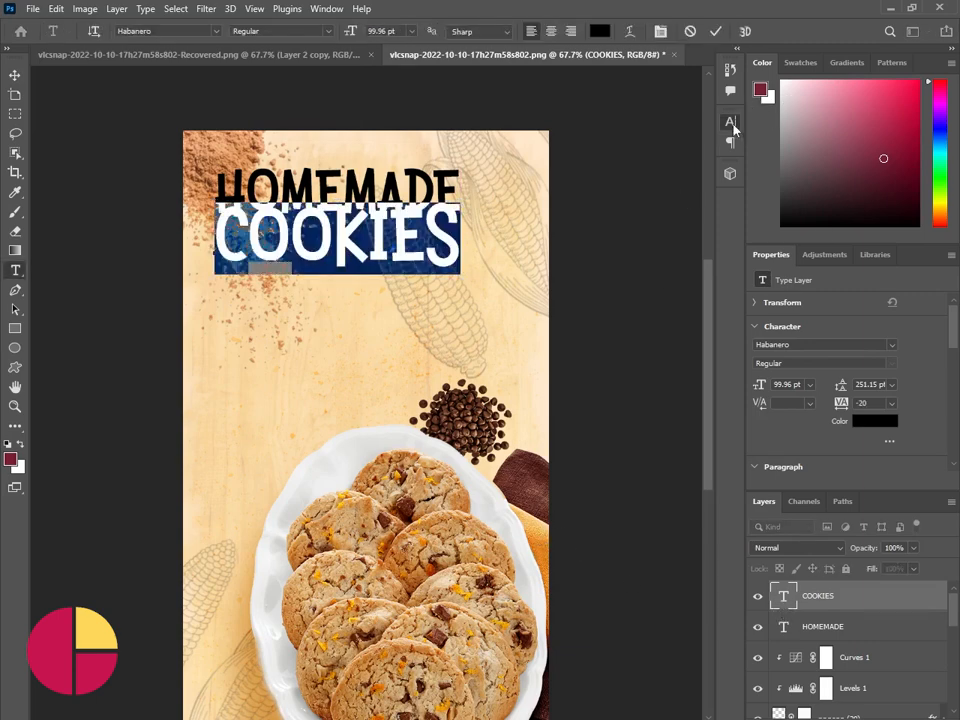
pyautogui.click(731, 122)
pyautogui.click(690, 207)
pyautogui.click(545, 562)
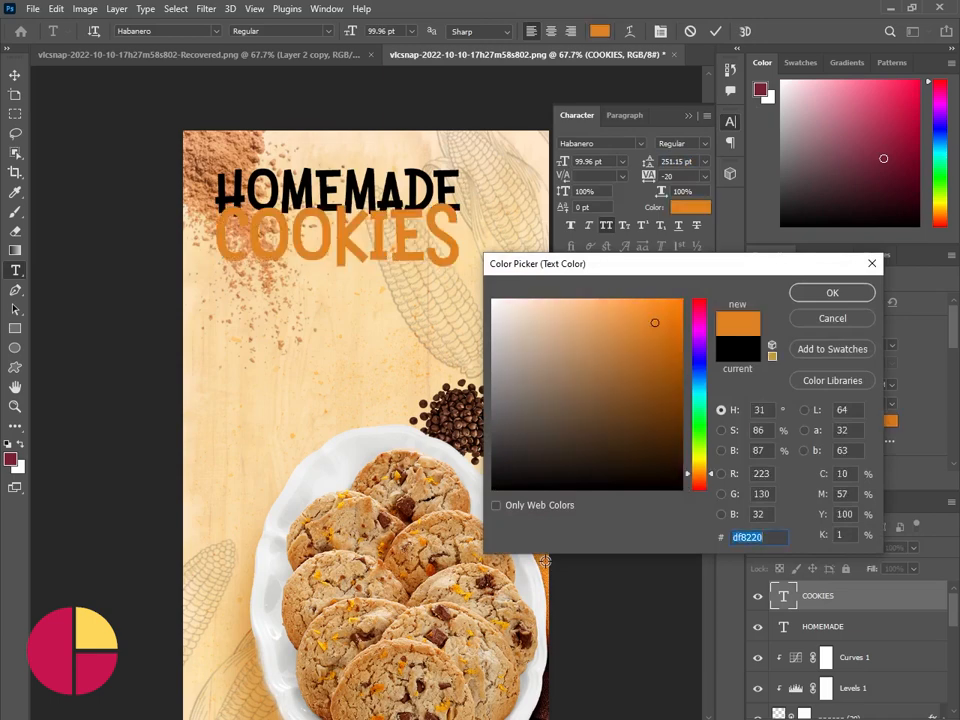
pyautogui.moveTo(655, 302); pyautogui.dragTo(669, 298)
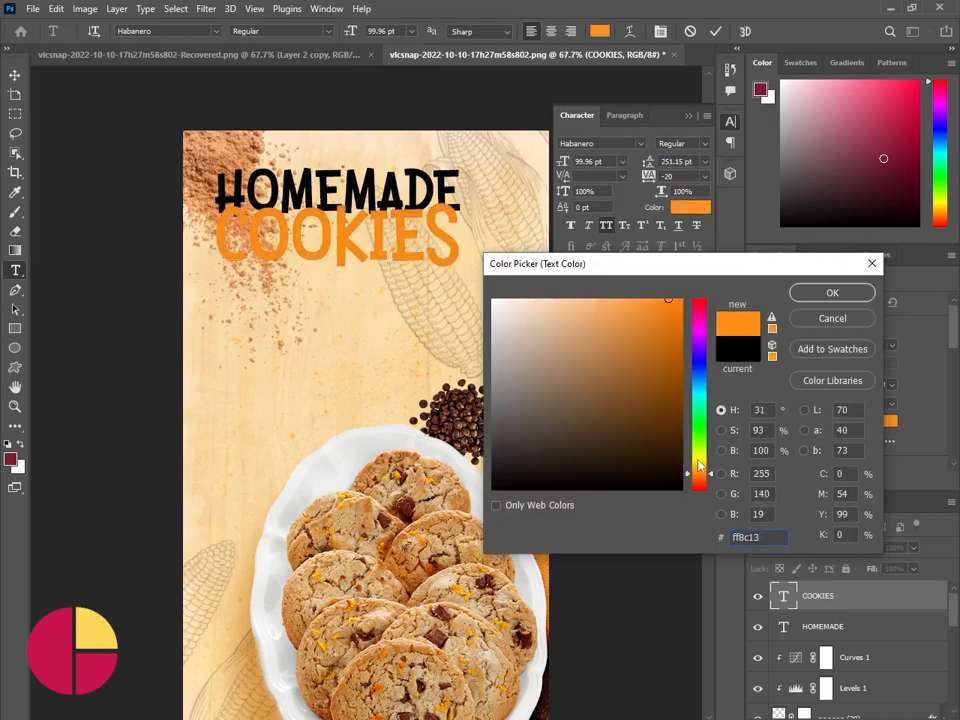
pyautogui.click(699, 468)
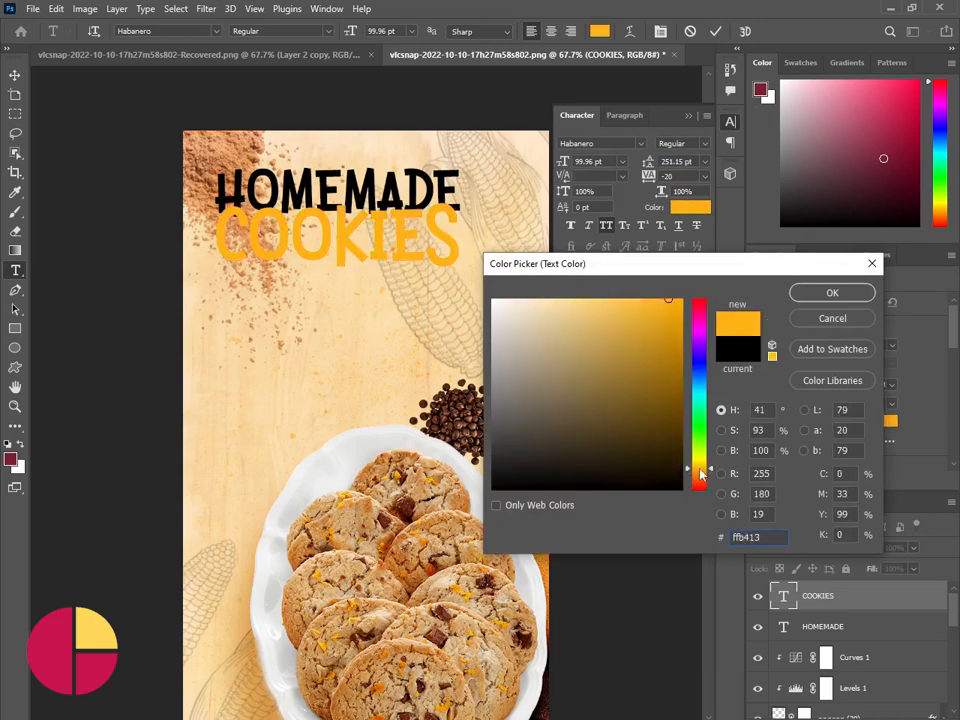
pyautogui.click(820, 292)
pyautogui.click(716, 31)
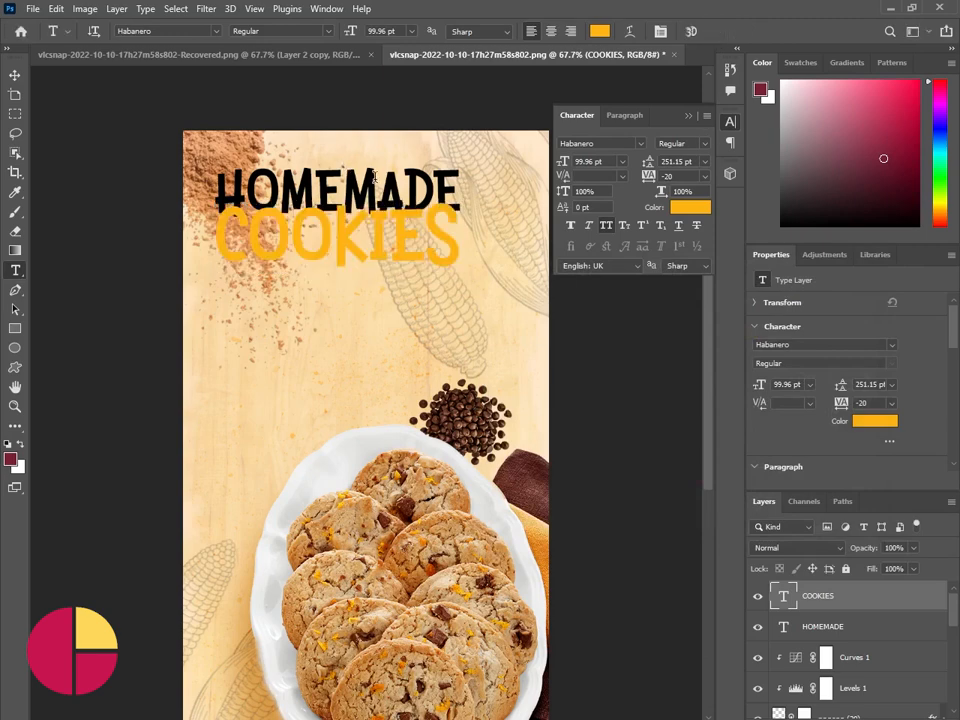
# Recolor the HOMEMADE text to the dark brown 3a1808.
pyautogui.doubleClick(783, 626)
pyautogui.click(690, 206)
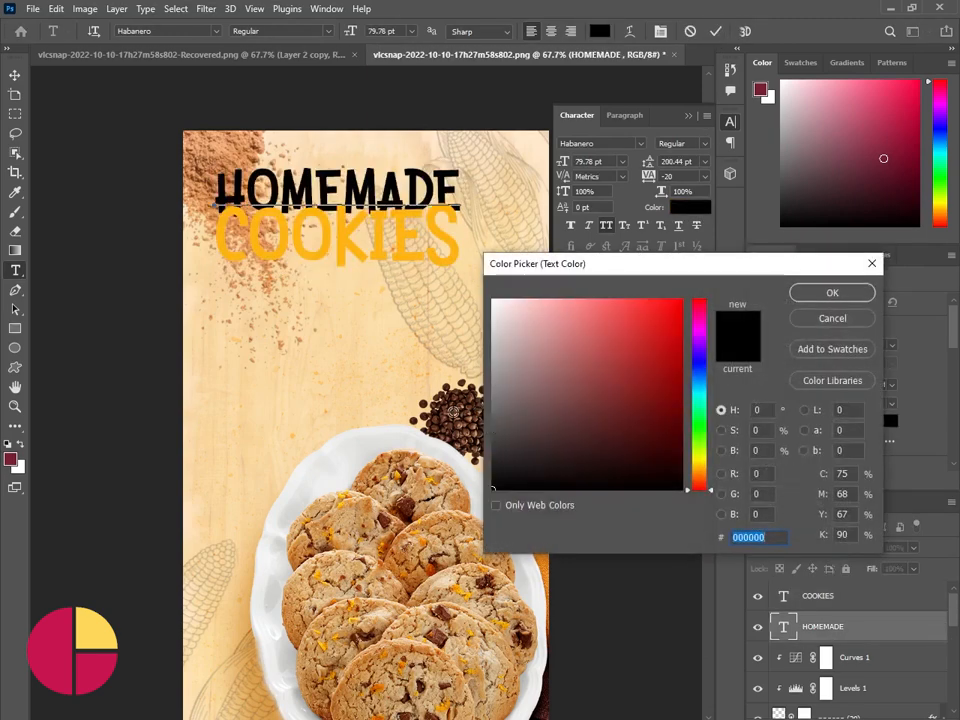
pyautogui.click(453, 410)
pyautogui.click(658, 446)
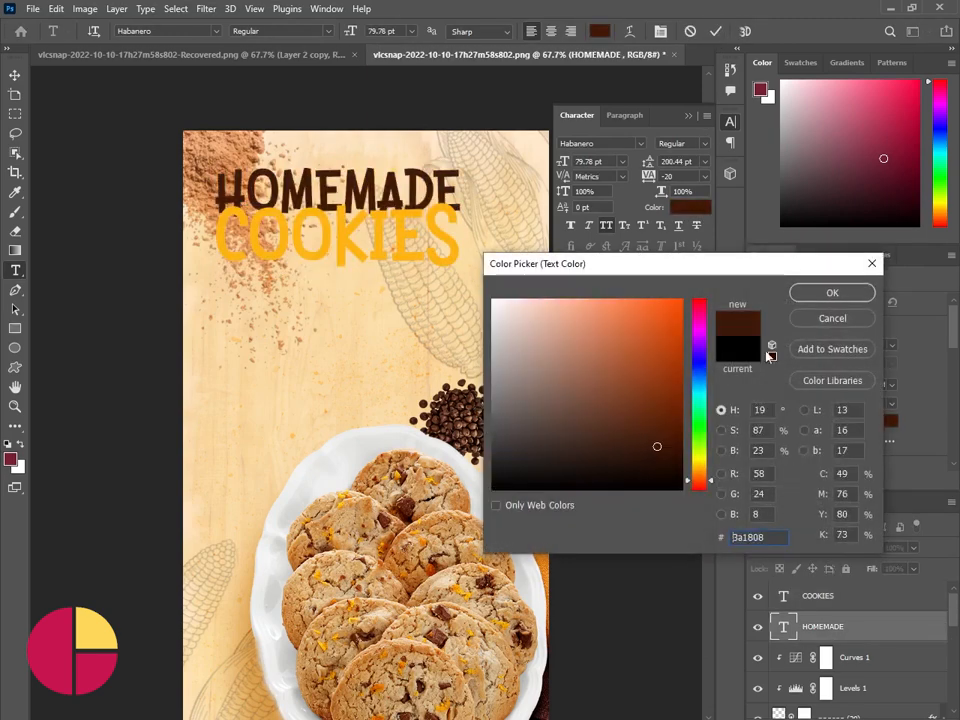
pyautogui.click(832, 292)
# Change the font of the HOMEMADE text to Anton.
pyautogui.click(213, 33)
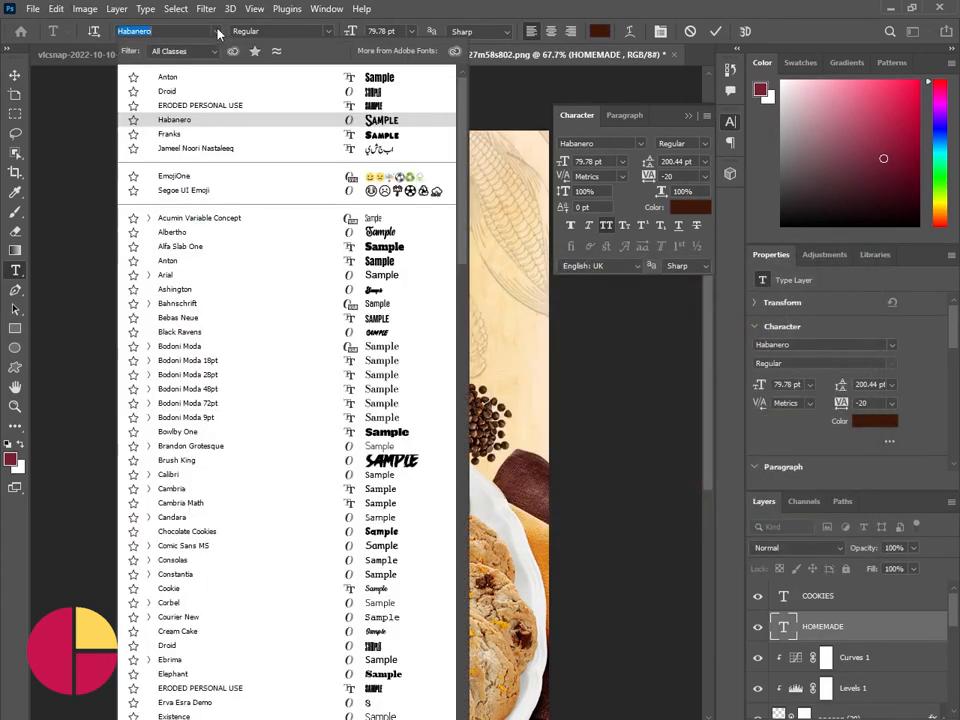
pyautogui.click(220, 80)
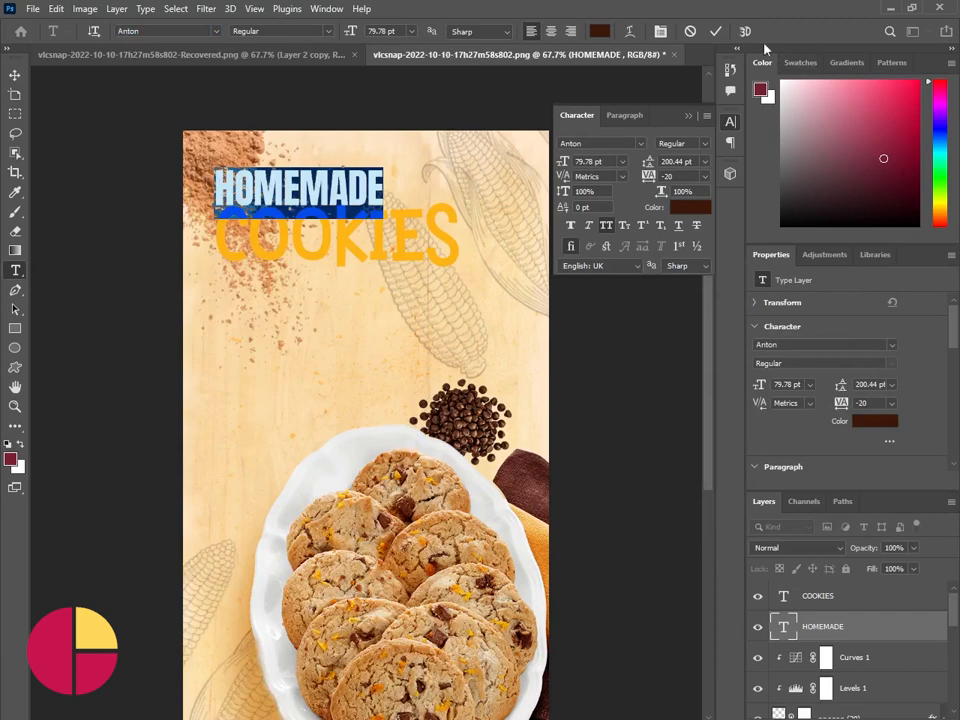
pyautogui.click(715, 31)
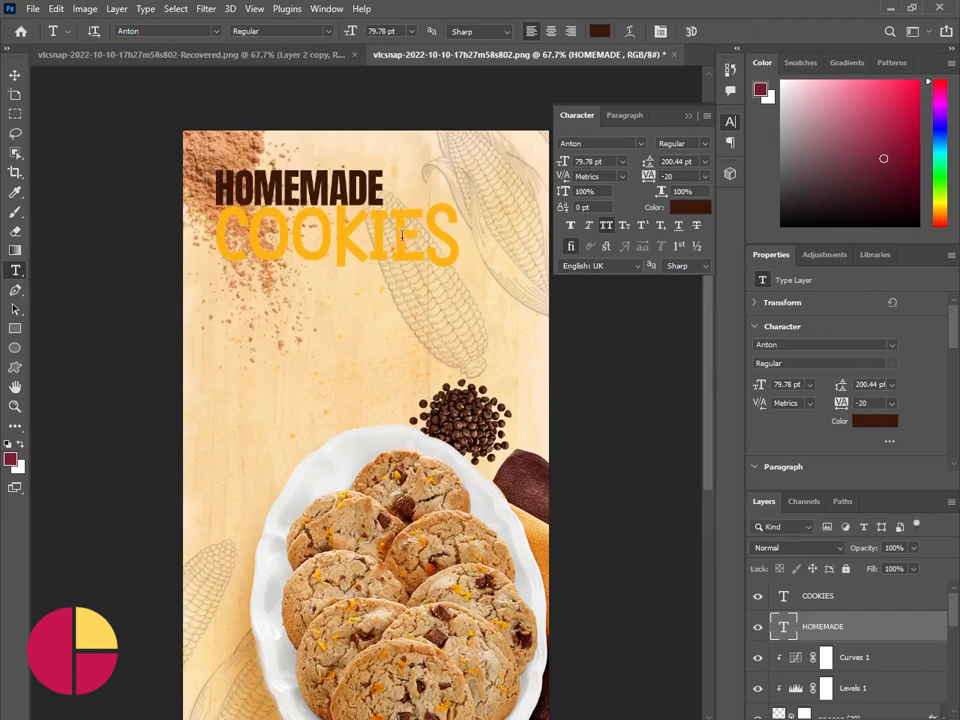
# Scale the COOKIES text down to about 68.6% and fit it close beneath HOMEMADE at the same width.
pyautogui.click(840, 604)
pyautogui.hotkey('ctrl', 't')
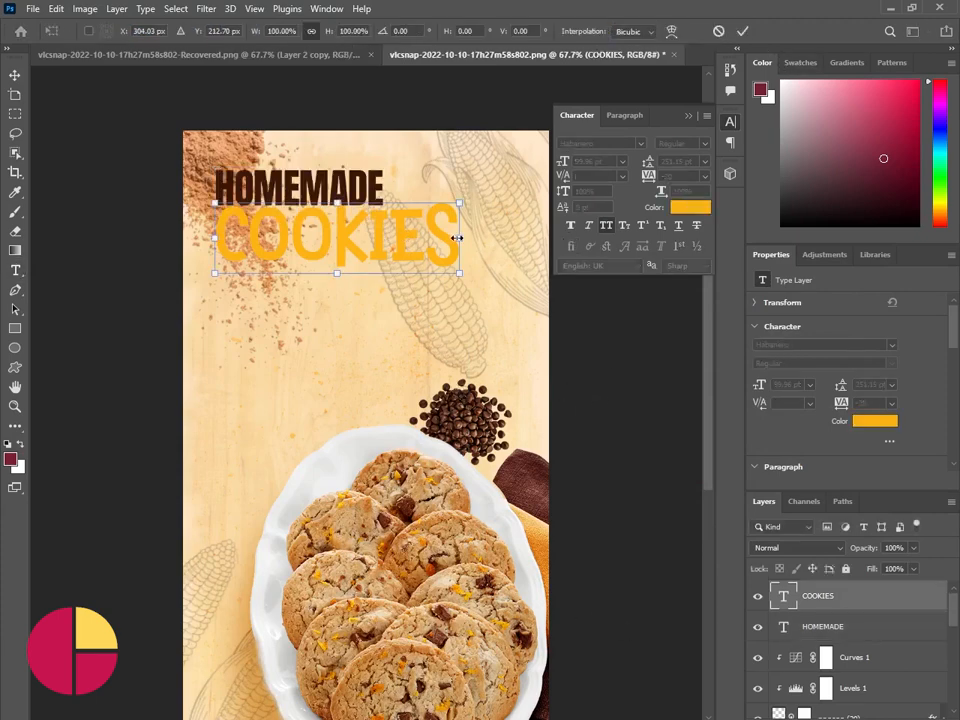
pyautogui.moveTo(456, 237); pyautogui.dragTo(349, 229)
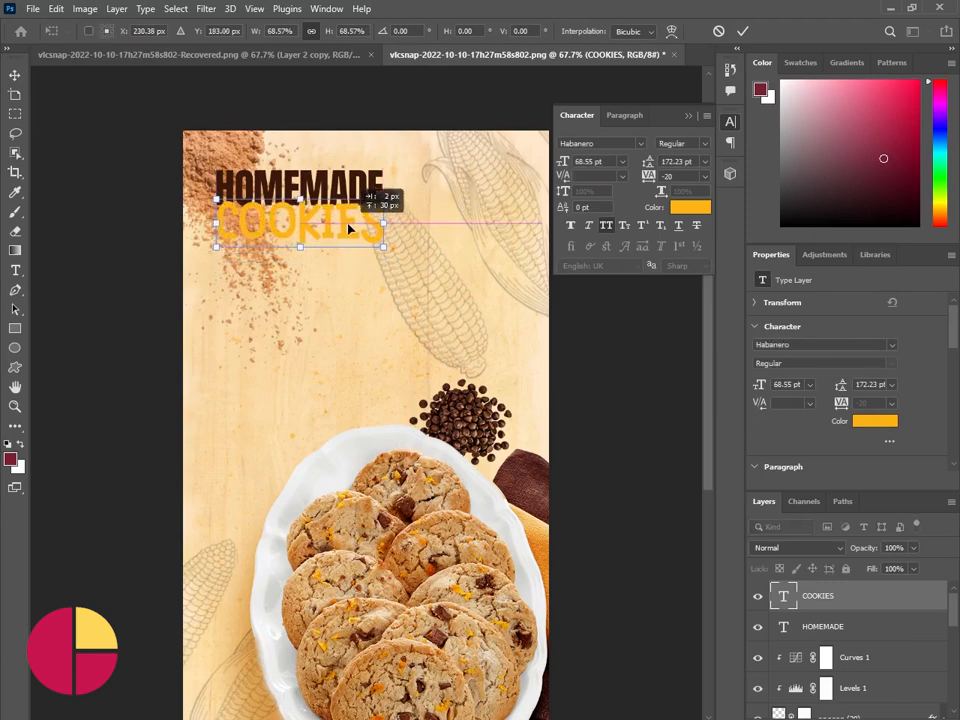
pyautogui.press('Return')
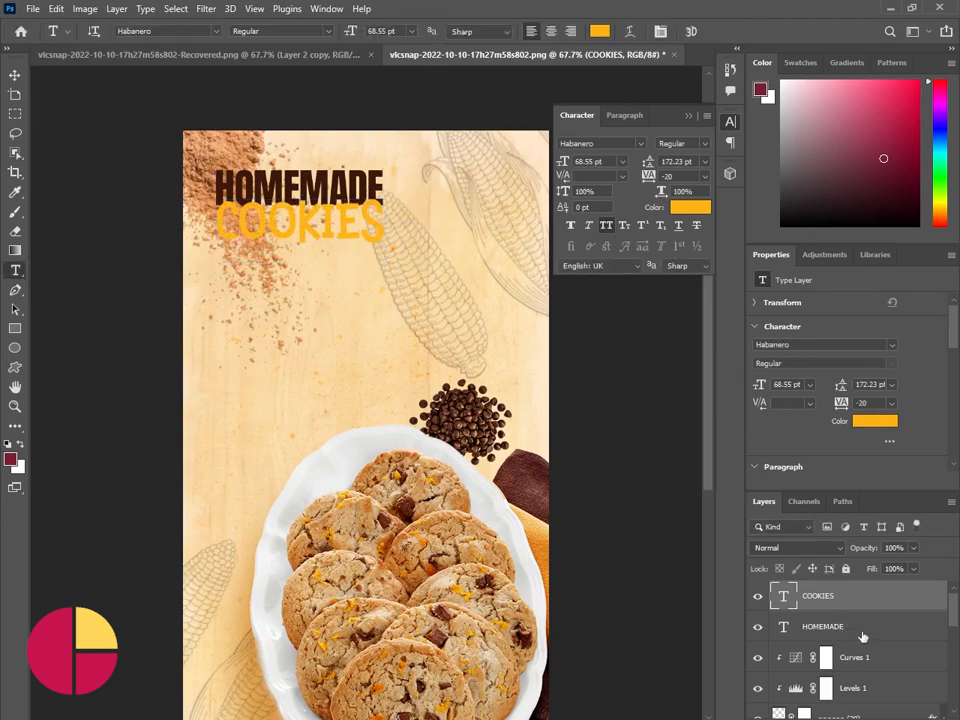
# Enlarge the HOMEMADE and COOKIES layers together to about 175.7% and position them across the poster's upper part.
pyautogui.keyDown('shift'); pyautogui.click(862, 633); pyautogui.keyUp('shift')
pyautogui.hotkey('ctrl', 't')
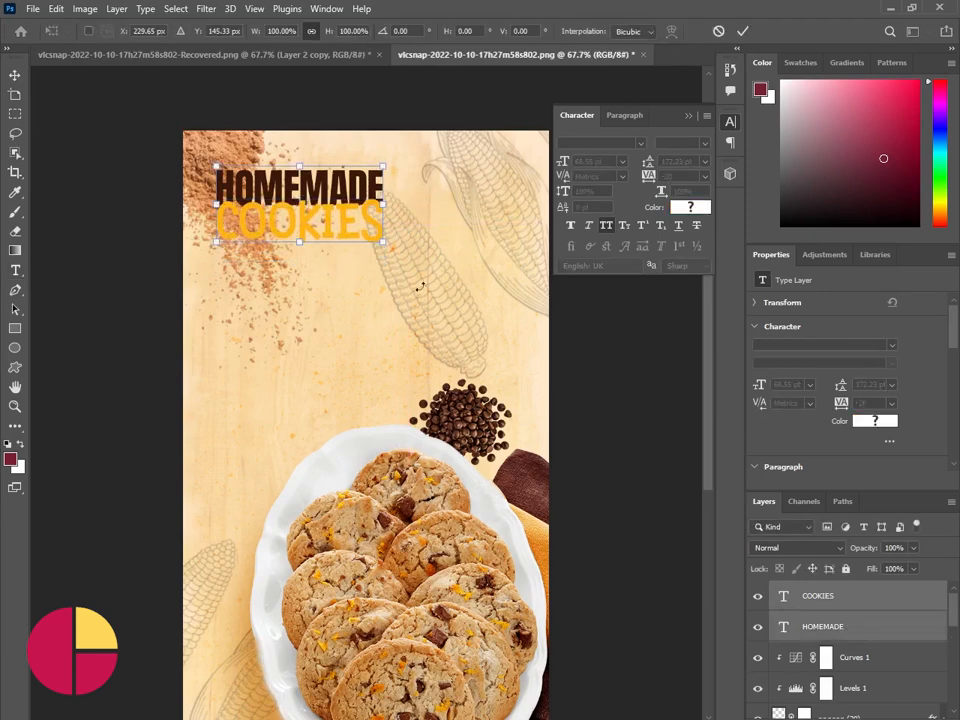
pyautogui.moveTo(387, 241); pyautogui.dragTo(509, 326)
pyautogui.moveTo(421, 225); pyautogui.dragTo(440, 230)
pyautogui.click(744, 32)
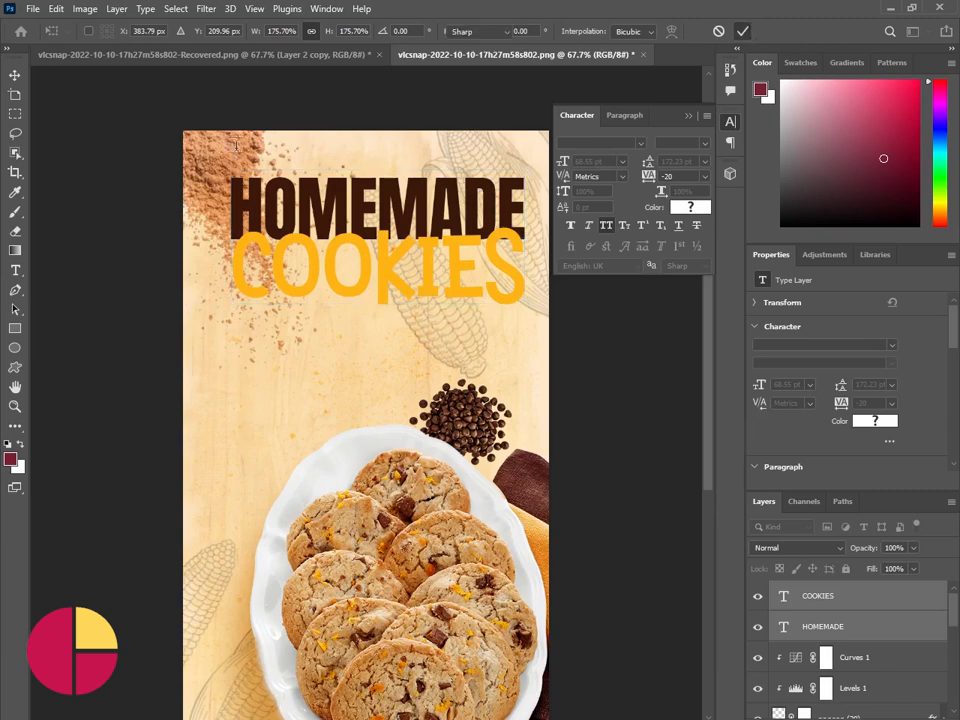
# Move the cocoa powder image farther toward the poster's upper-left corner.
pyautogui.click(14, 76)
pyautogui.moveTo(215, 157); pyautogui.dragTo(195, 130)
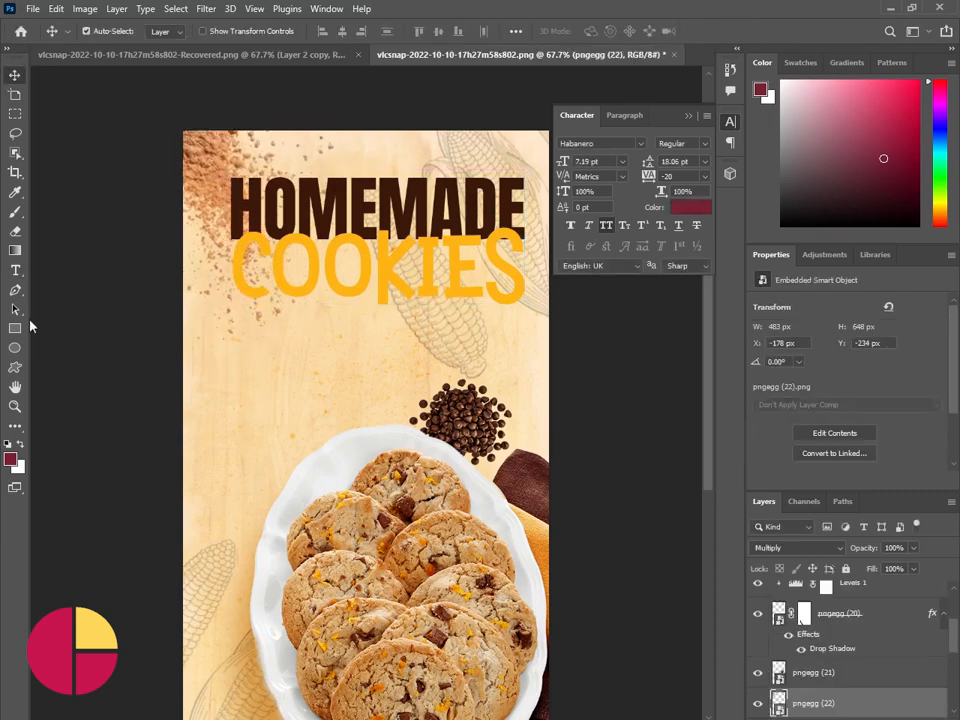
# Add a CLICK HERE FOR RECIPE text line in Habanero above the chocolate chips and enlarge it to about 22.95 pt.
pyautogui.click(15, 270)
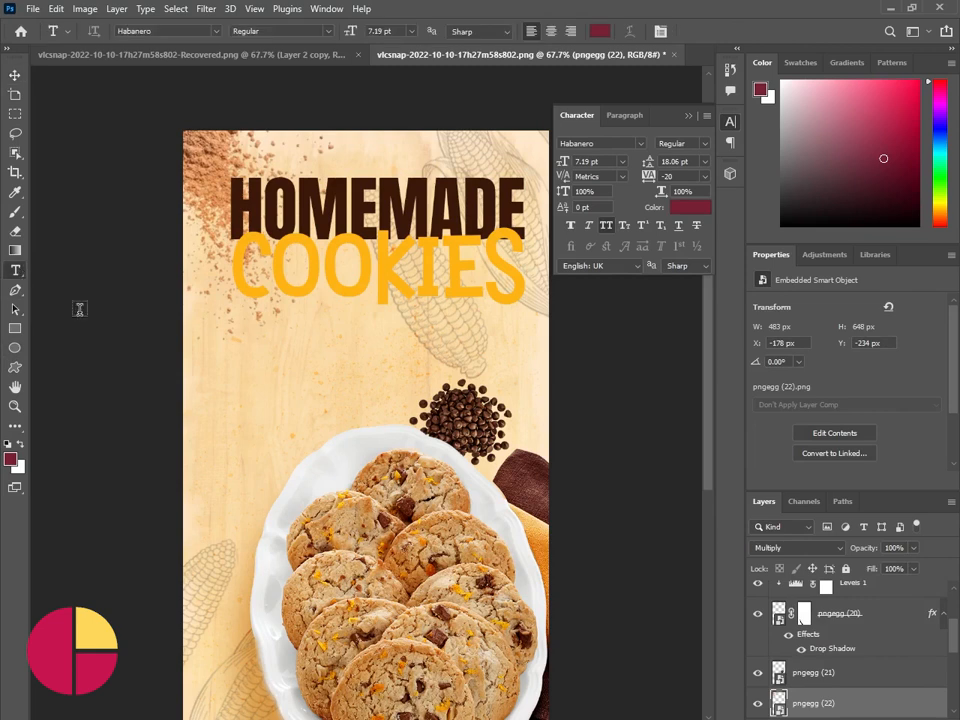
pyautogui.click(401, 368)
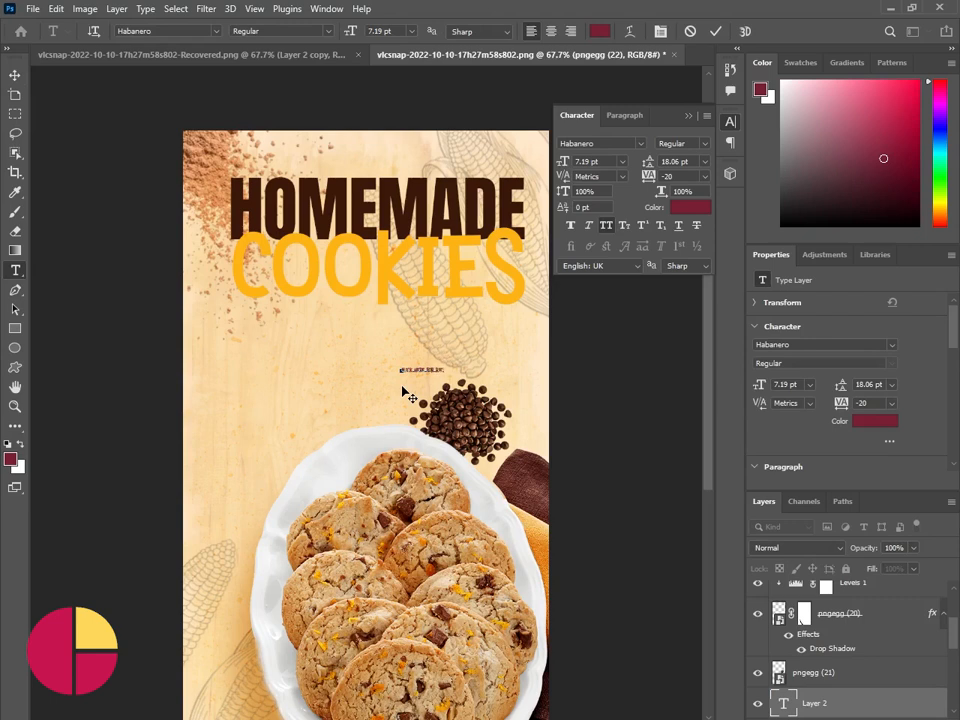
pyautogui.click(716, 31)
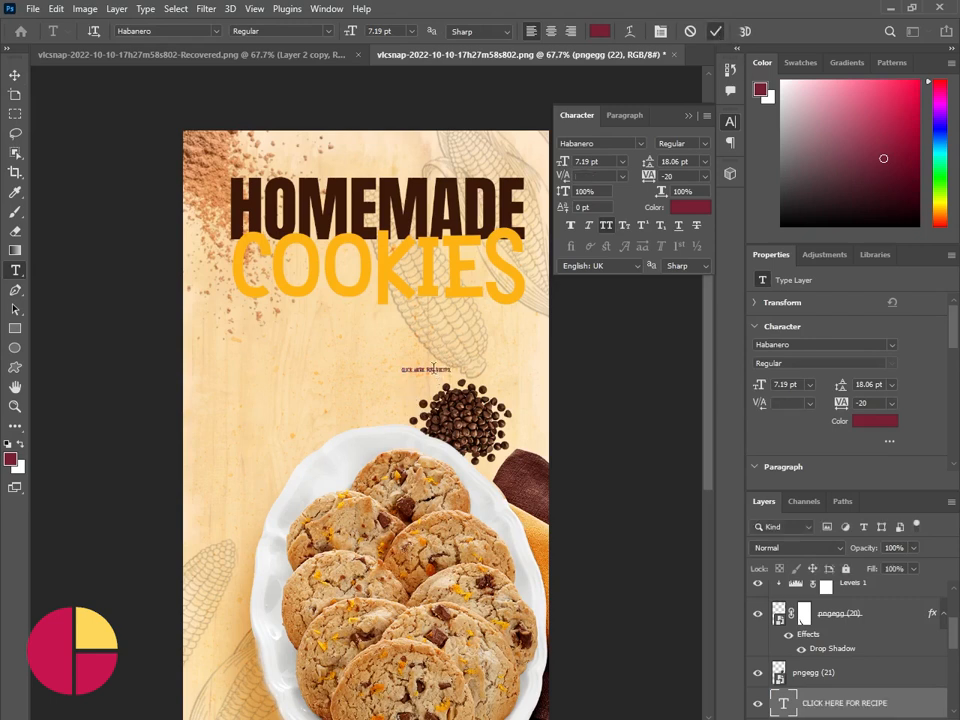
pyautogui.hotkey('ctrl', 't')
pyautogui.moveTo(450, 370); pyautogui.dragTo(514, 344)
pyautogui.press('Return')
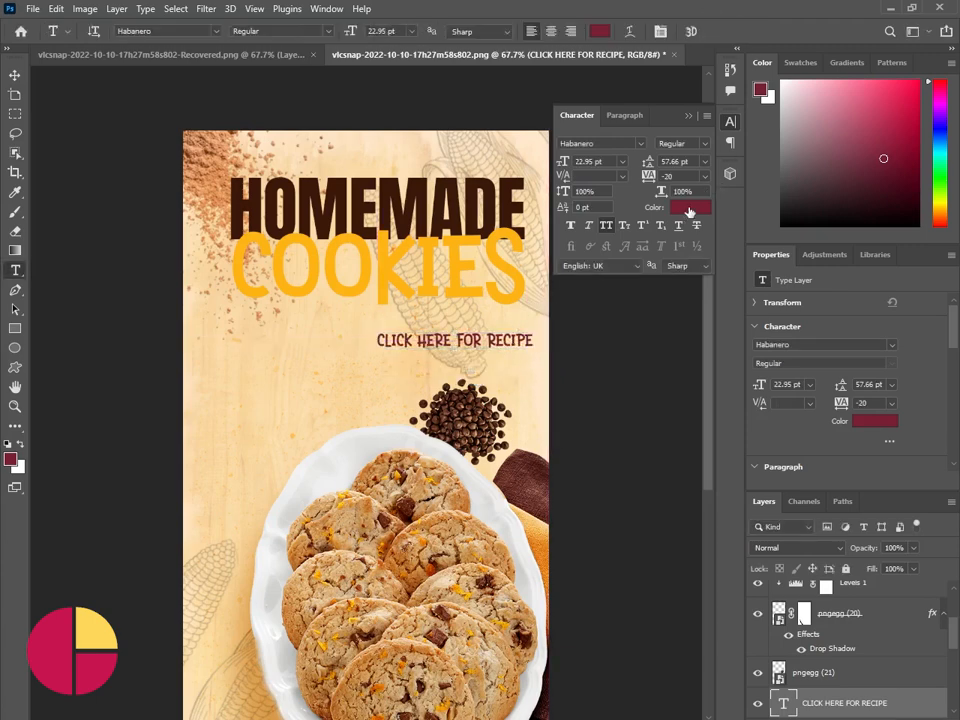
# Recolor the CLICK HERE FOR RECIPE text to 3a1808, sampled from the HOMEMADE lettering.
pyautogui.click(690, 207)
pyautogui.click(491, 196)
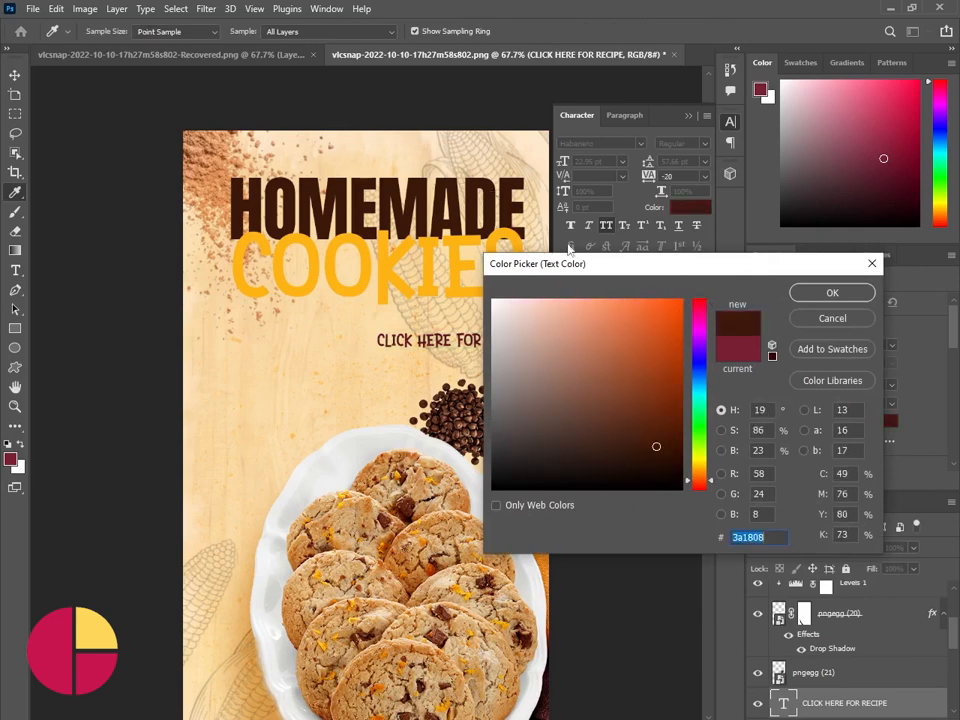
pyautogui.click(832, 292)
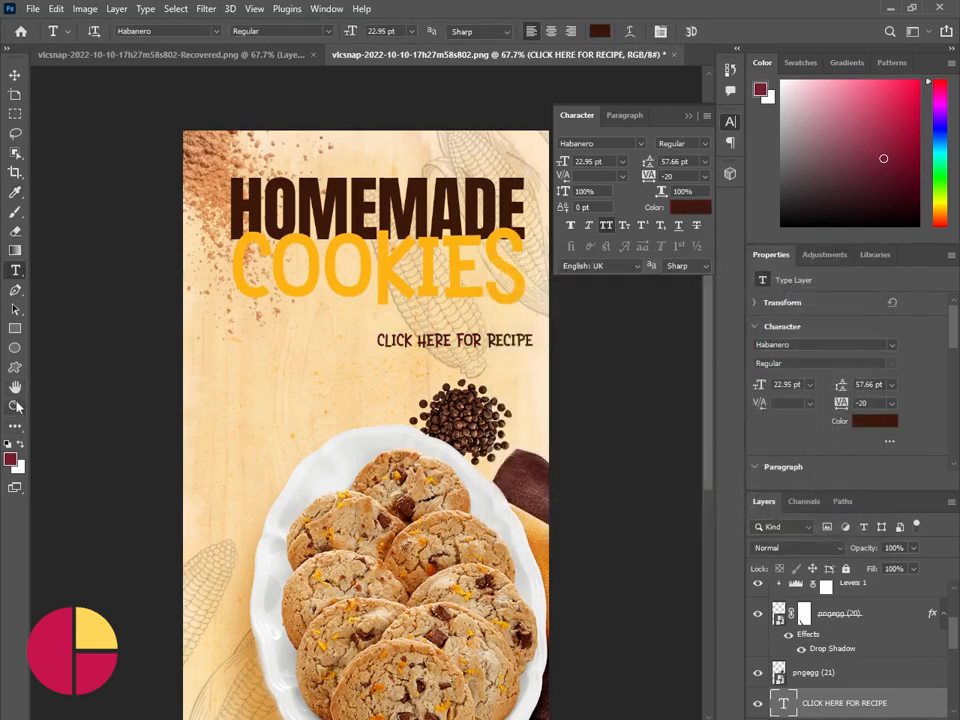
# Draw an ellipse of about 343 × 88 px around CLICK HERE FOR RECIPE with no fill and a 1 px yellow-orange stroke.
pyautogui.press('u')
pyautogui.click(166, 31)
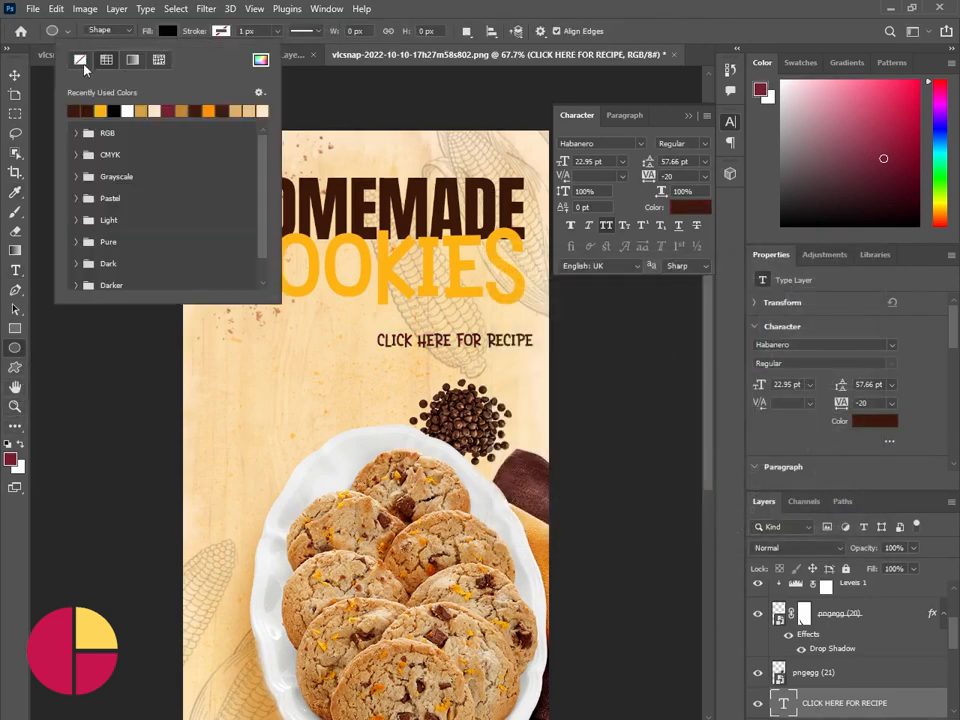
pyautogui.click(80, 60)
pyautogui.click(220, 31)
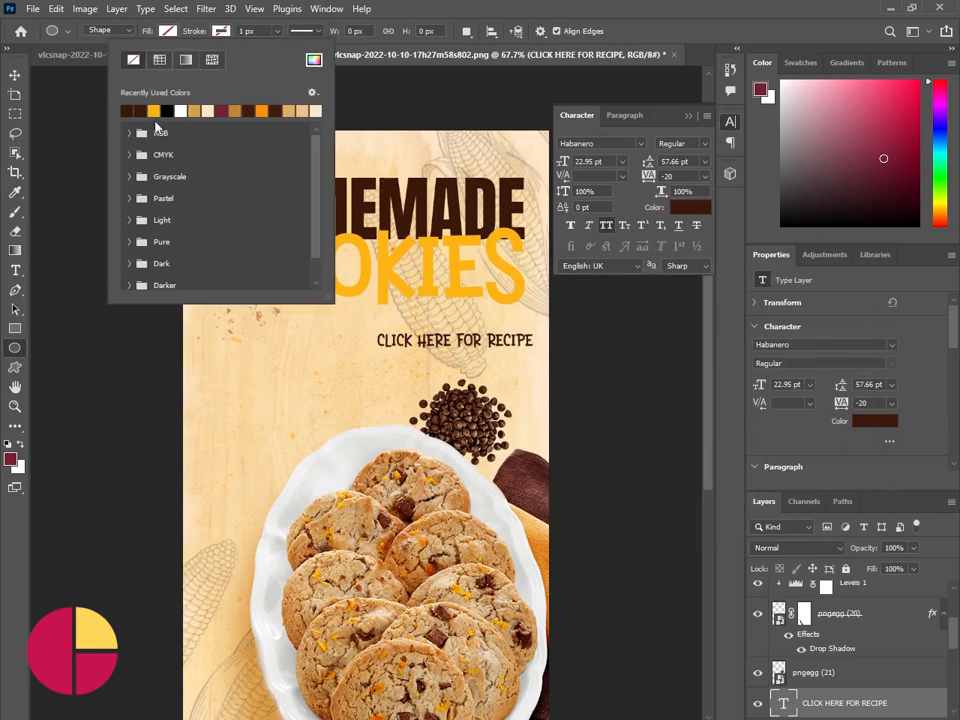
pyautogui.click(373, 318)
pyautogui.moveTo(373, 318)
pyautogui.mouseDown()
pyautogui.moveTo(538, 364)
pyautogui.moveTo(543, 376)
pyautogui.moveTo(510, 364)
pyautogui.mouseUp()
# Scale the ellipse around the recipe text to about 97%, drawing its outer edge in from the poster's border.
pyautogui.click(15, 75)
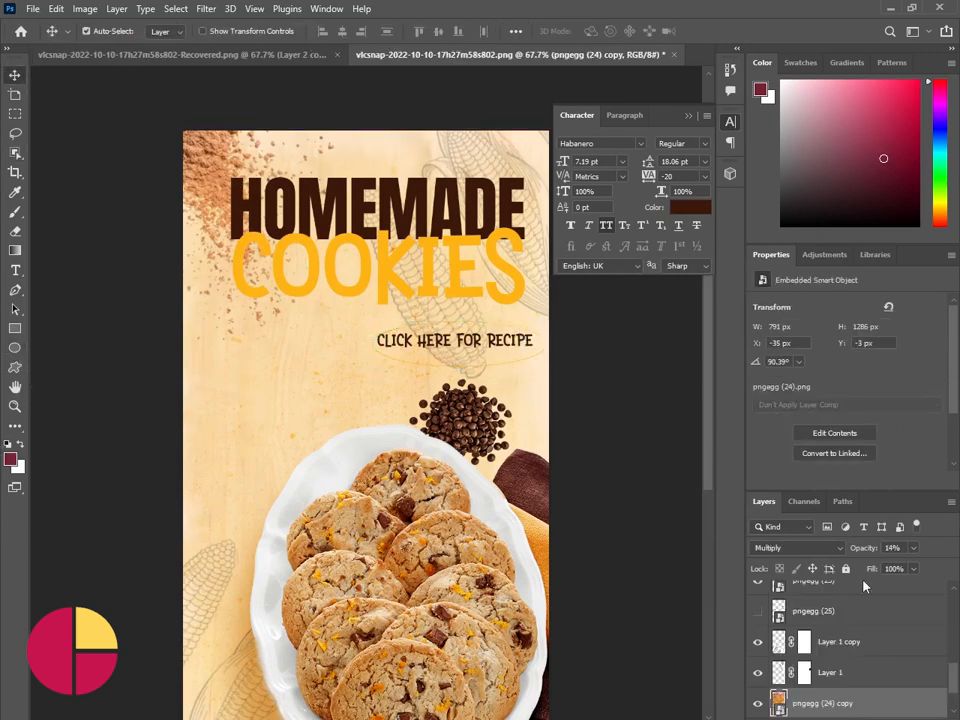
pyautogui.scroll(5, 878, 682)
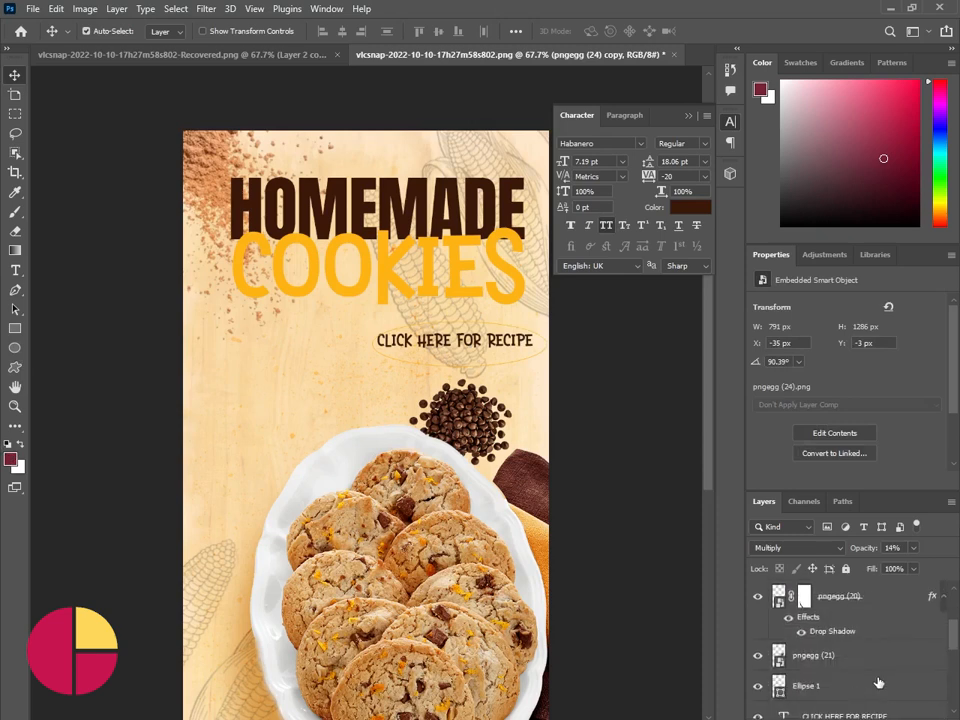
pyautogui.click(858, 686)
pyautogui.hotkey('ctrl', 't')
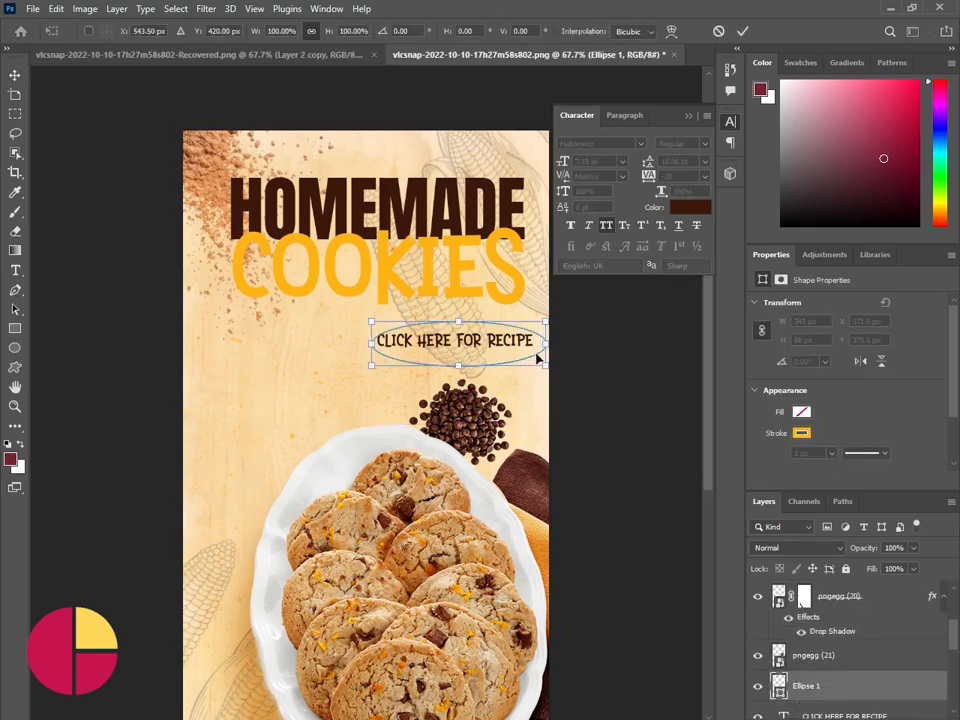
pyautogui.moveTo(546, 347); pyautogui.dragTo(541, 346)
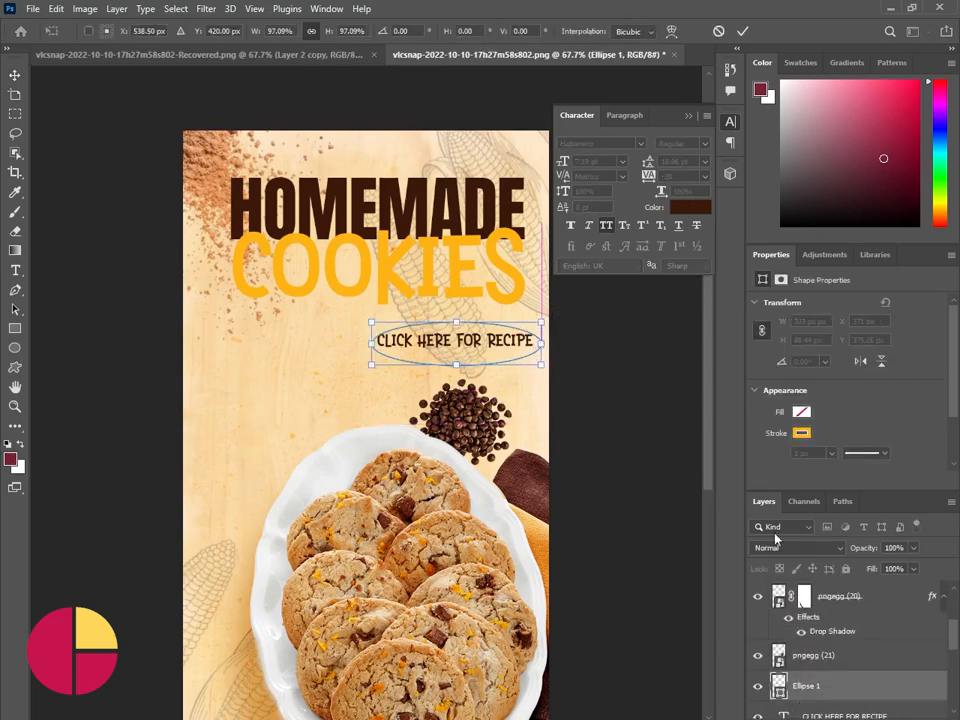
pyautogui.click(16, 350)
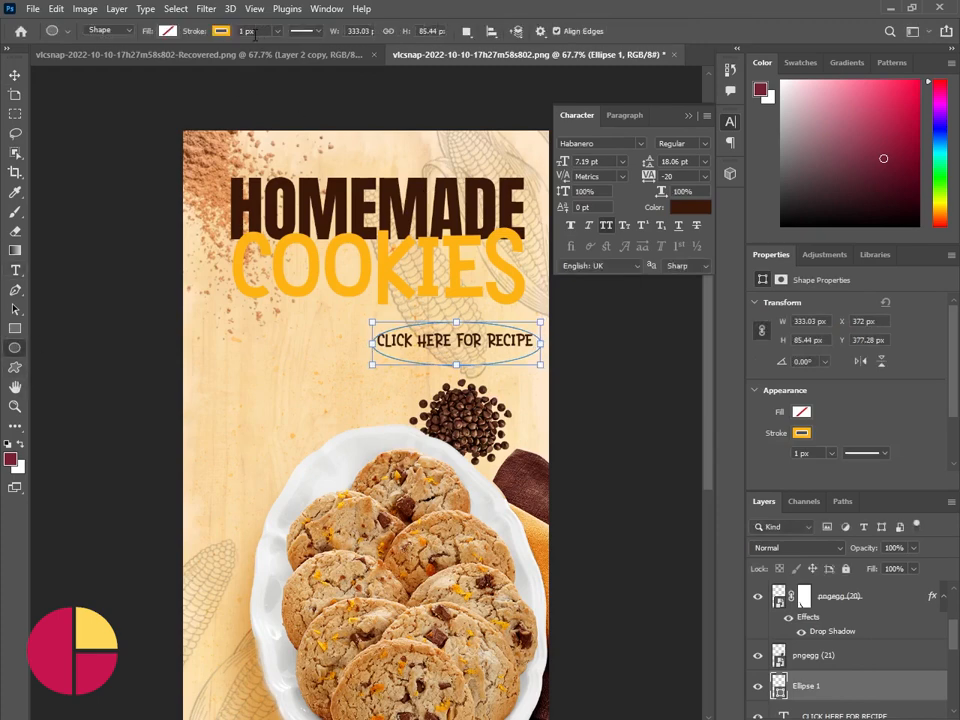
# Shrink the CLICK HERE FOR RECIPE text to about 19.67 pt so it fits inside the ellipse.
pyautogui.click(17, 76)
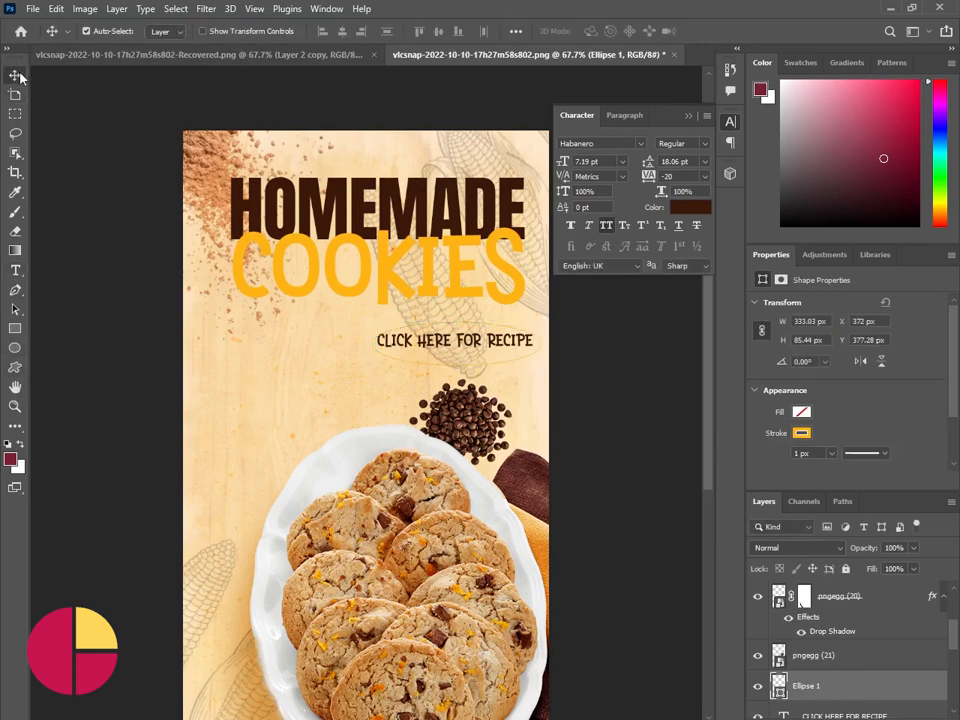
pyautogui.click(514, 349)
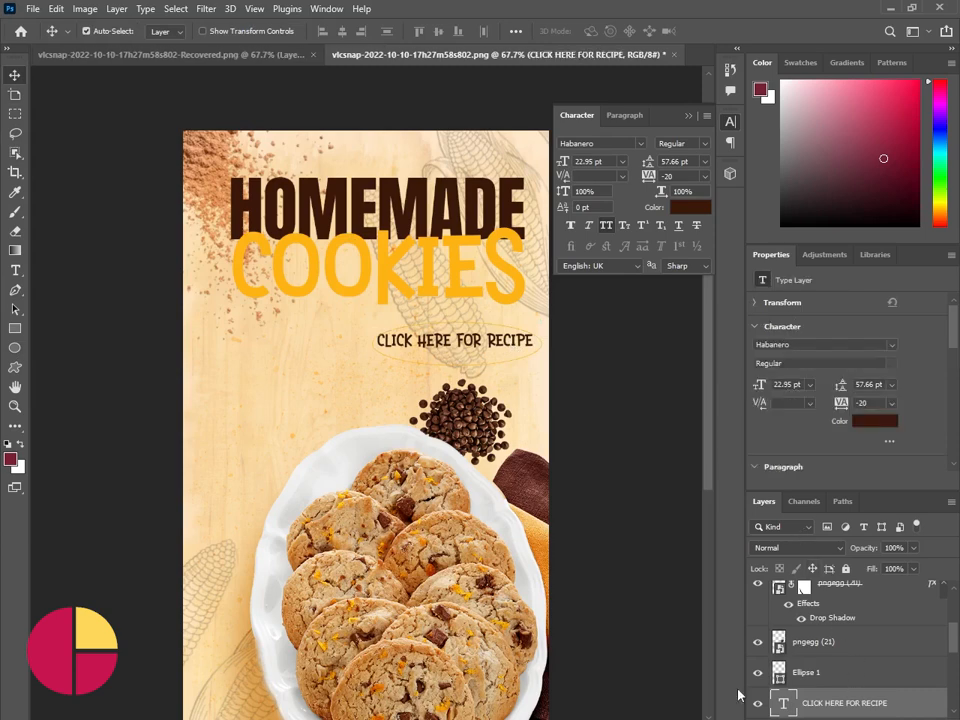
pyautogui.hotkey('ctrl', 't')
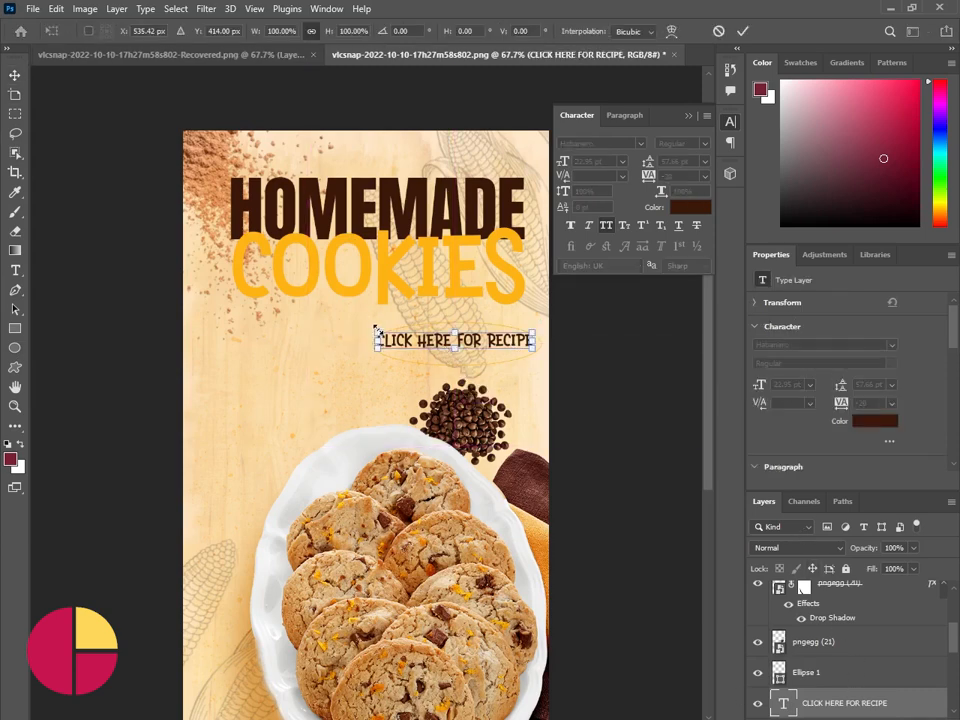
pyautogui.moveTo(378, 331); pyautogui.dragTo(393, 334)
pyautogui.press('Return')
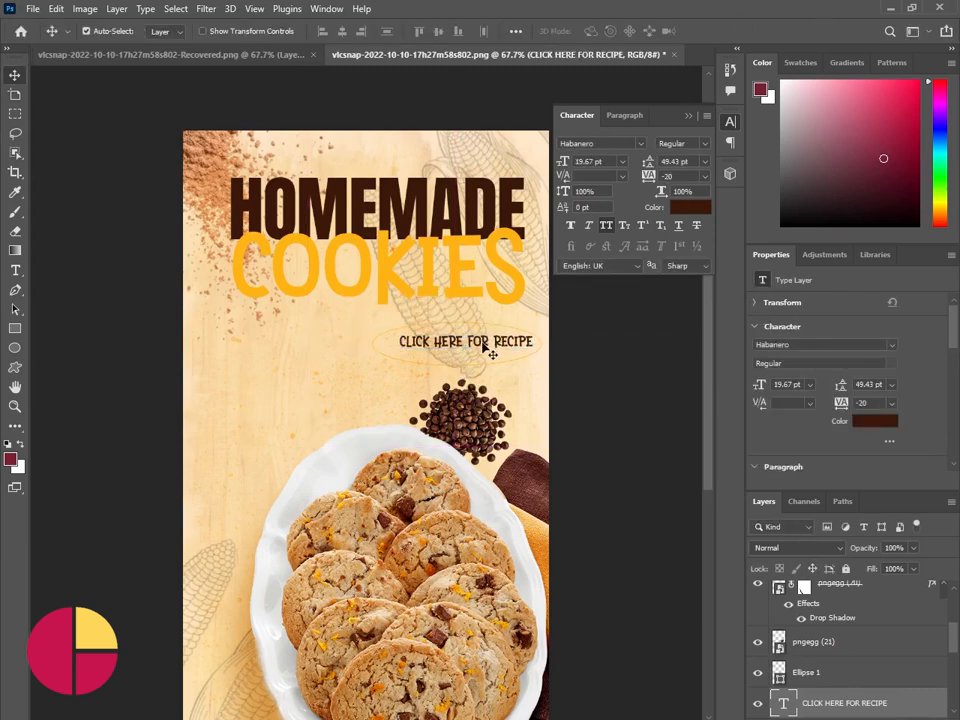
# Nudge the CLICK HERE FOR RECIPE text slightly left and down within its oval.
pyautogui.moveTo(485, 343); pyautogui.dragTo(481, 346)
pyautogui.press('z')
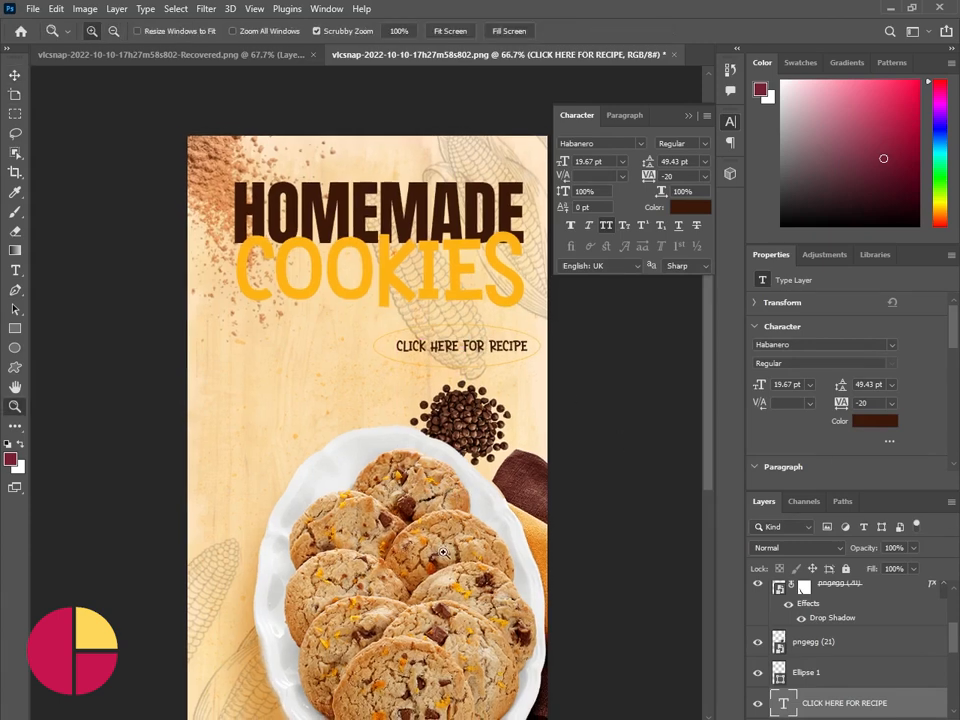
pyautogui.keyDown('alt'); pyautogui.click(538, 521); pyautogui.keyUp('alt')
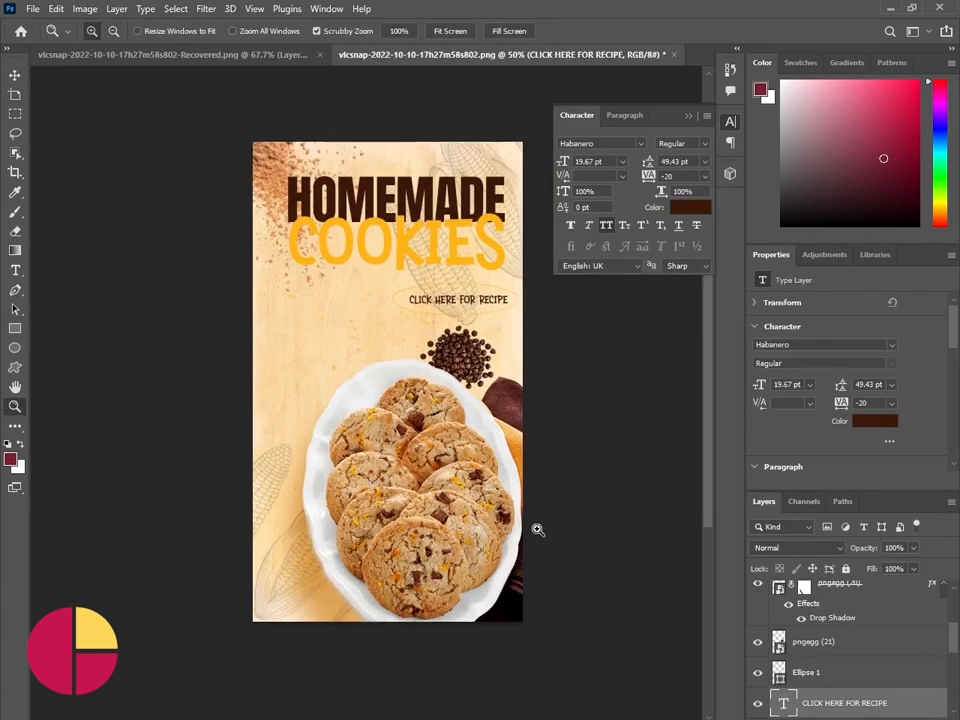
# Draw an ellipse of about 851 × 1059 px around the cookie plate with no fill and a 1 px dark brown stroke.
pyautogui.click(14, 347)
pyautogui.moveTo(267, 303); pyautogui.dragTo(587, 701)
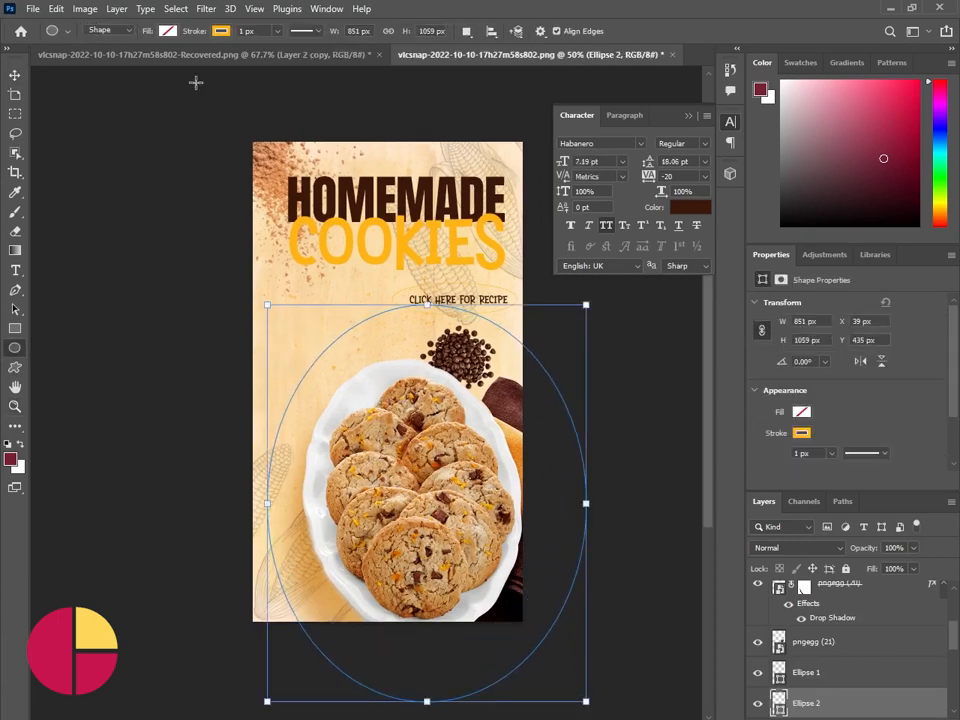
pyautogui.click(219, 31)
pyautogui.click(153, 110)
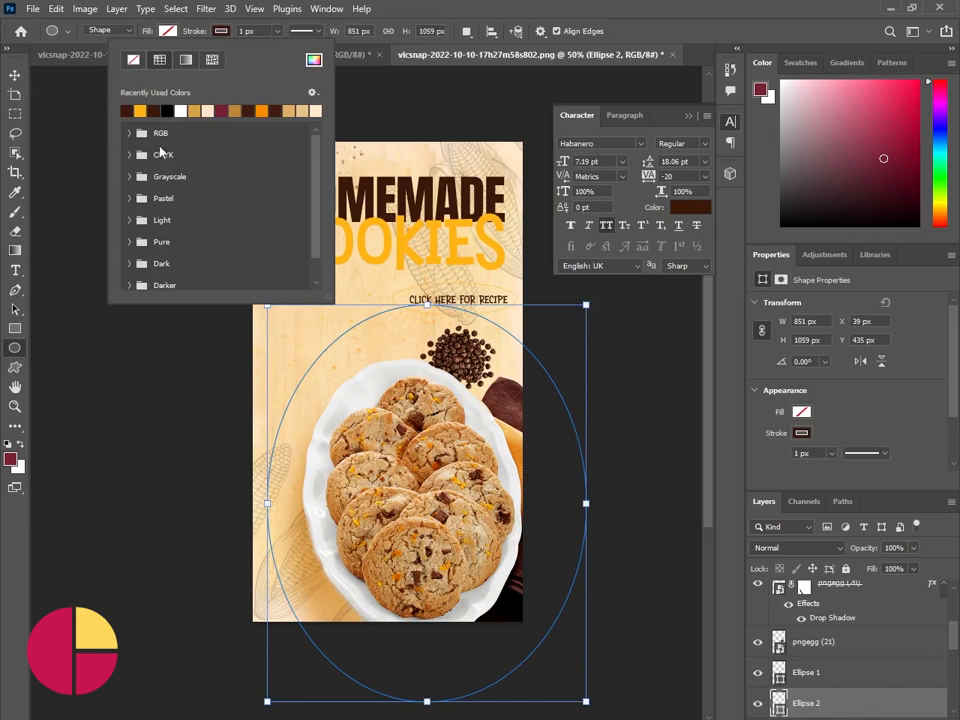
pyautogui.click(256, 30)
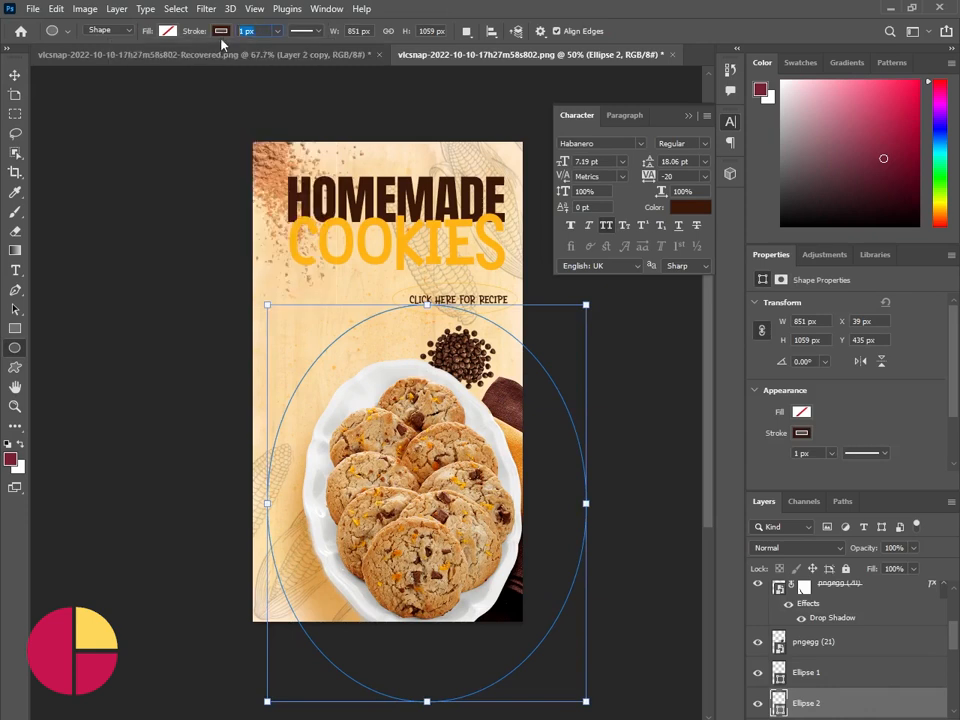
# Move the large ellipse about 20 px up and left so its upper edge reaches the recipe oval.
pyautogui.click(15, 77)
pyautogui.hotkey('ctrl', 't')
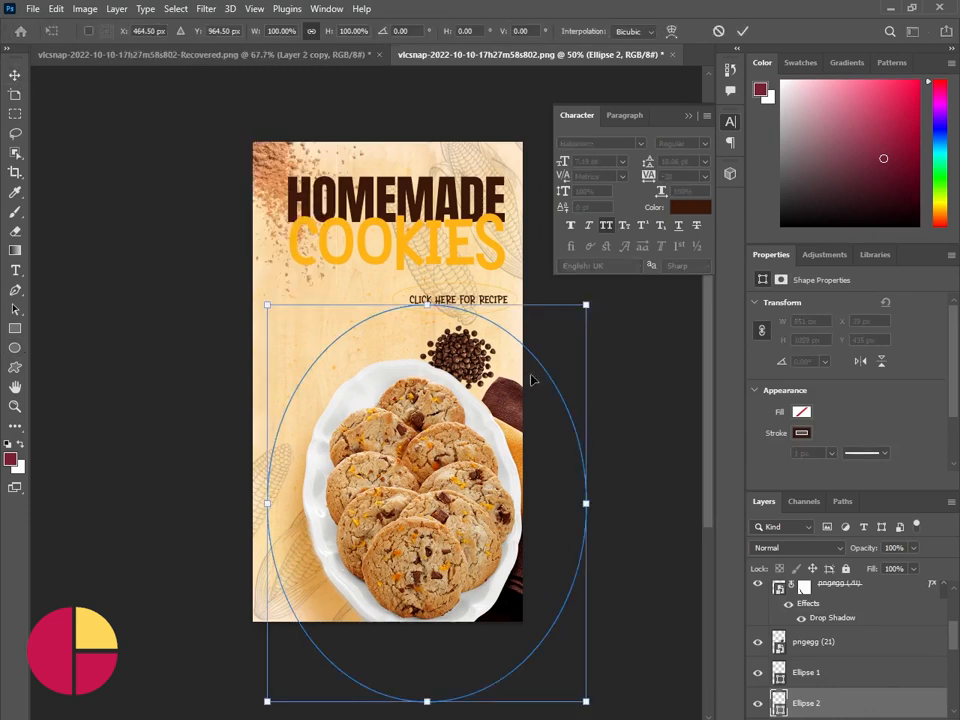
pyautogui.moveTo(514, 347)
pyautogui.mouseDown()
pyautogui.moveTo(512, 329)
pyautogui.moveTo(514, 339)
pyautogui.mouseUp()
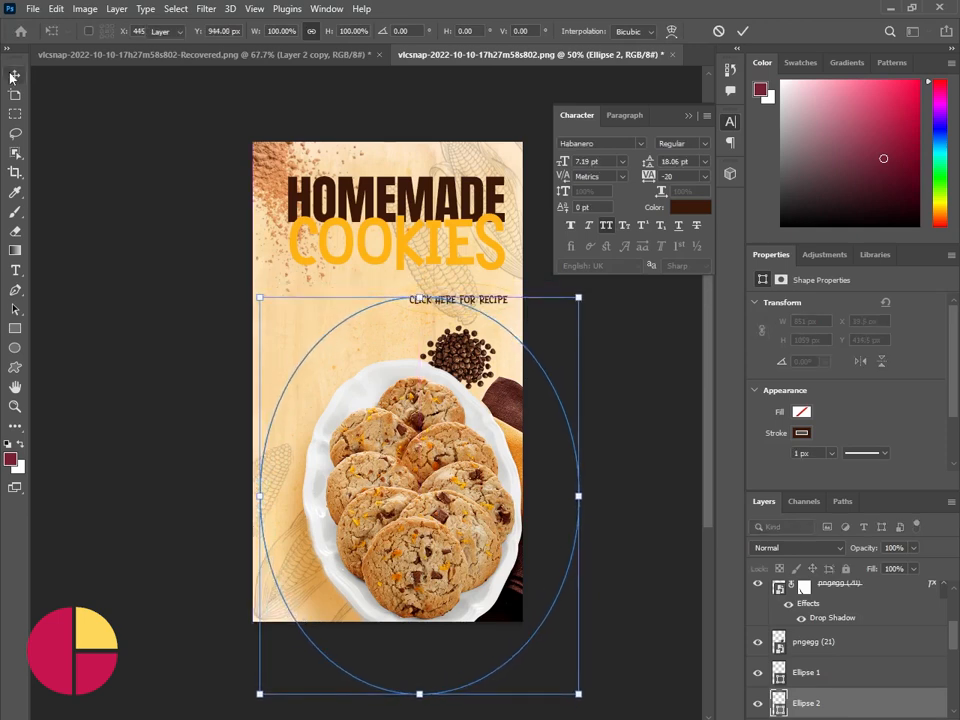
pyautogui.press('Return')
# Add a layer mask to Ellipse 2 and brush black over its right side and lower end, leaving an arc from recipe oval to corn sketch.
pyautogui.click(847, 718)
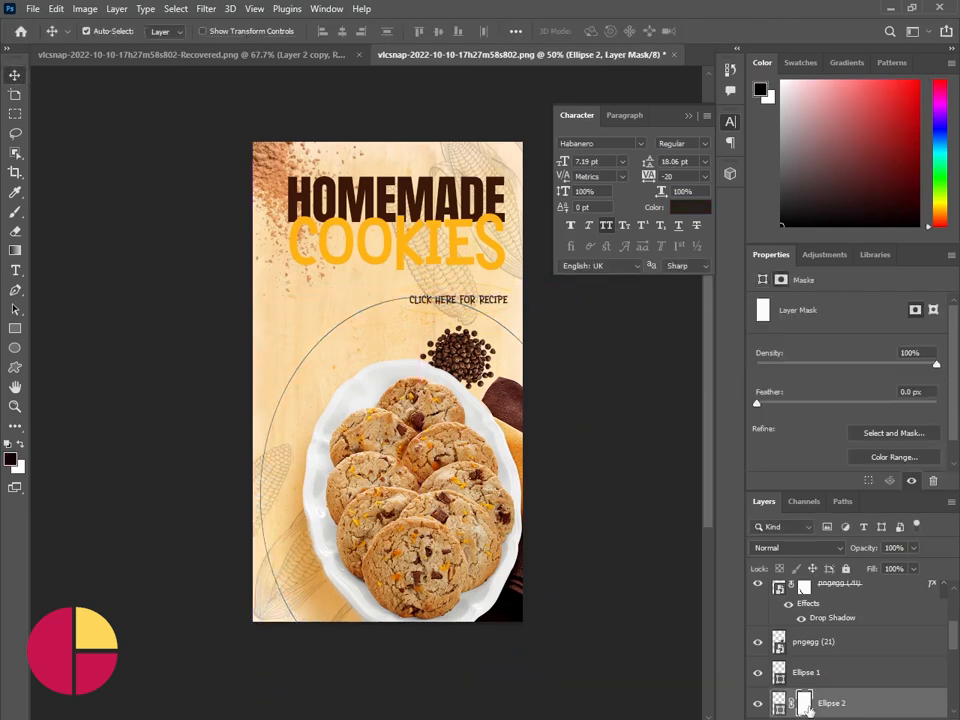
pyautogui.click(17, 213)
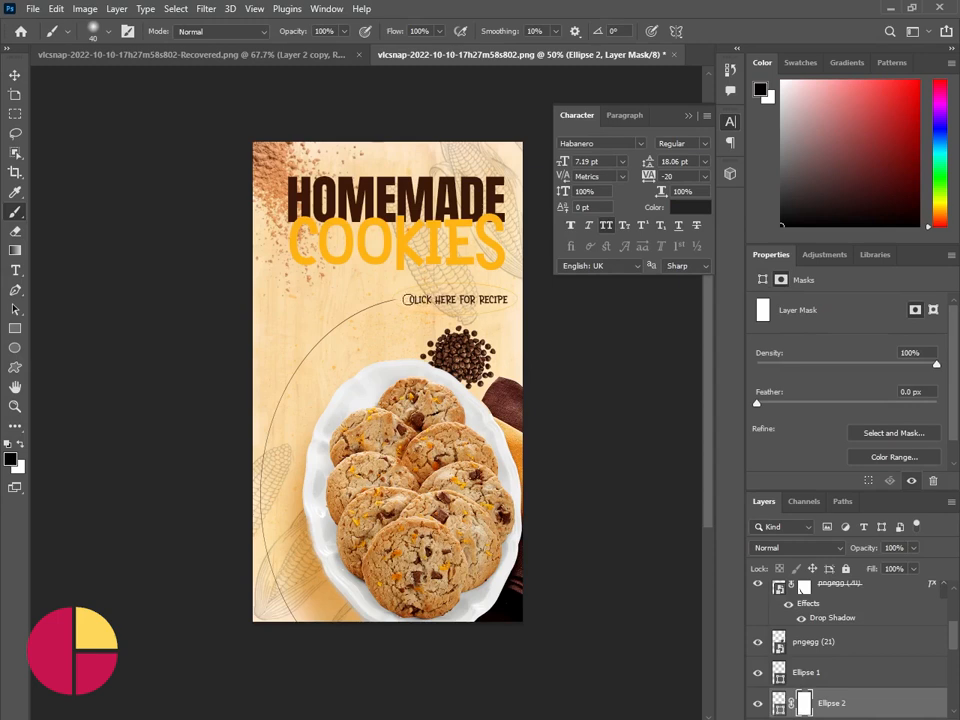
pyautogui.press(']')
pyautogui.press(']')
pyautogui.press(']')
pyautogui.press(']')
pyautogui.press(']')
pyautogui.press(']')
pyautogui.press(']')
pyautogui.press(']')
pyautogui.press('z')
pyautogui.click(283, 512)
pyautogui.click(281, 514)
pyautogui.click(265, 558)
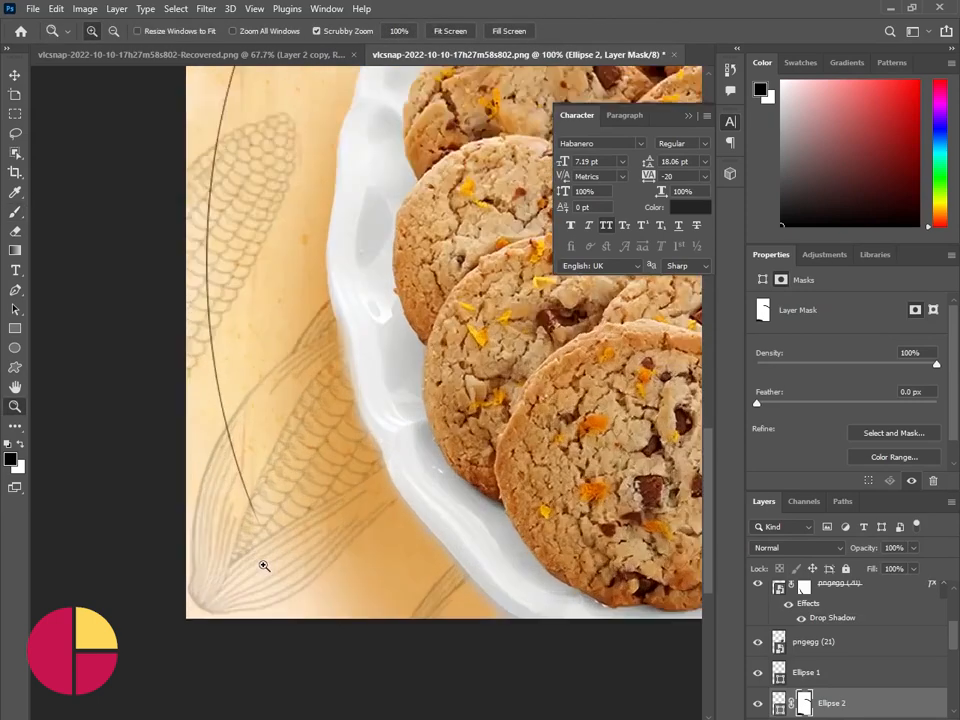
pyautogui.click(266, 546)
pyautogui.click(15, 348)
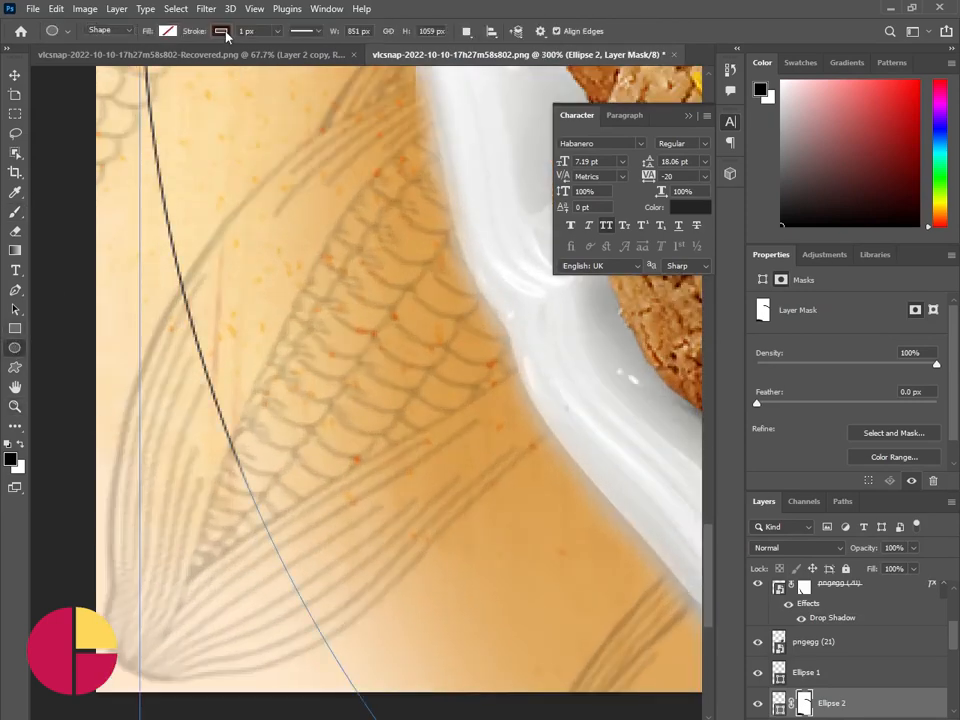
pyautogui.click(226, 35)
pyautogui.click(136, 59)
pyautogui.click(15, 77)
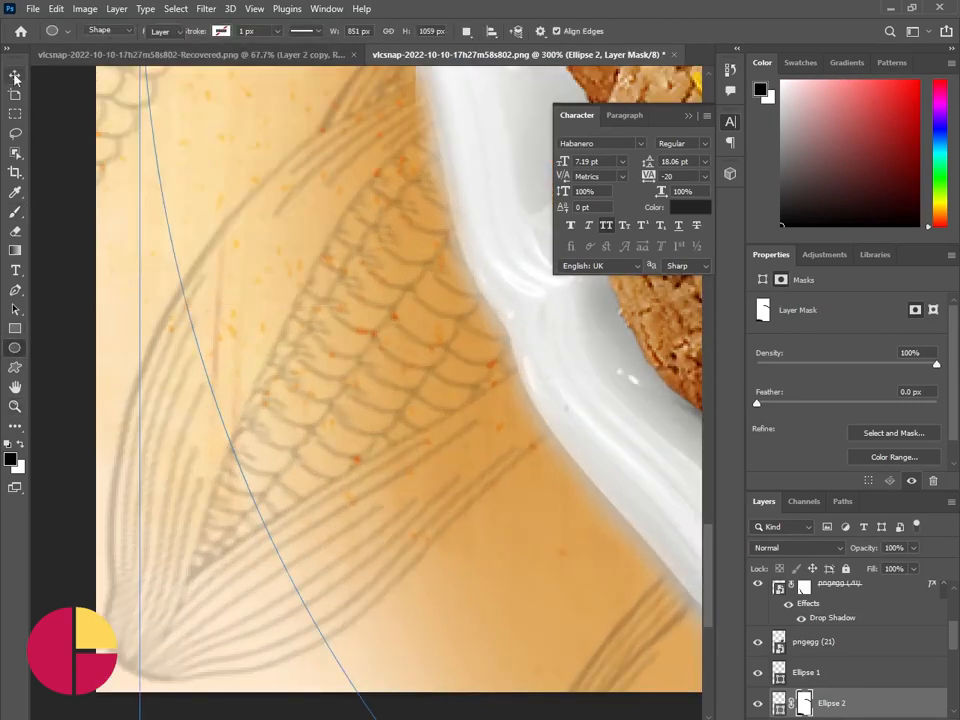
# Above the pngegg (21) layer, draw a dot of about 21 × 24 px at the arc's lower end, filled dark brown without stroke.
pyautogui.click(845, 690)
pyautogui.click(868, 646)
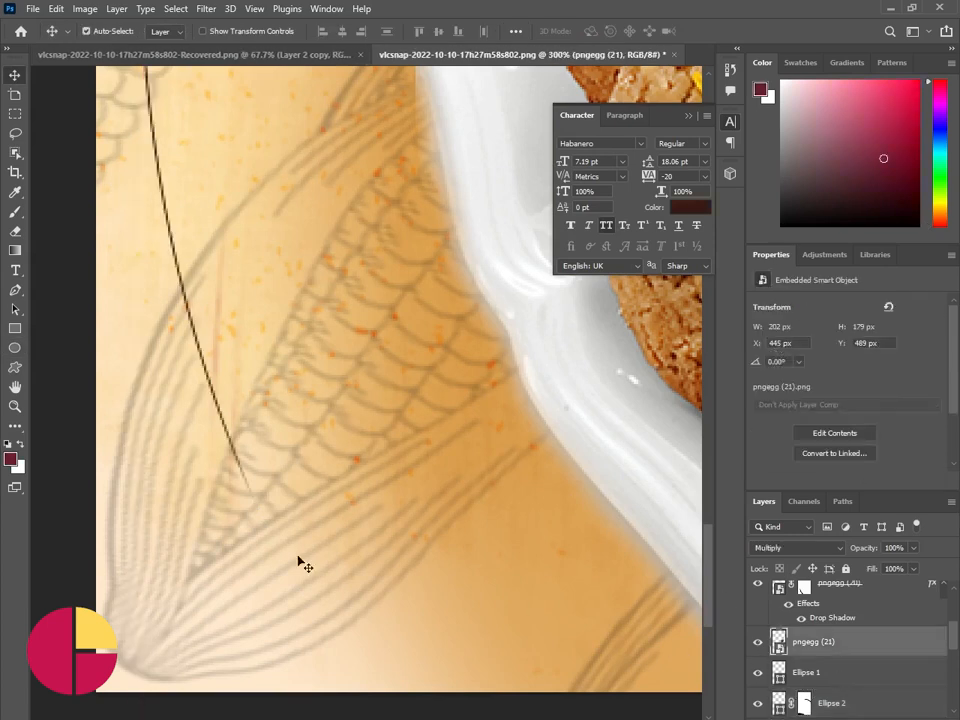
pyautogui.press('u')
pyautogui.click(226, 33)
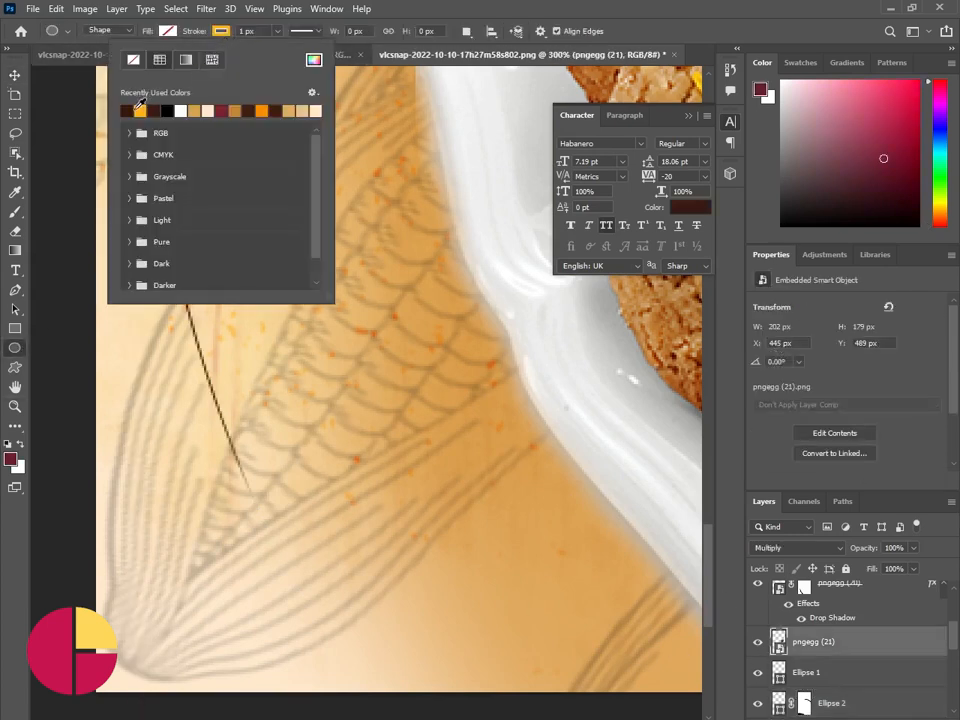
pyautogui.click(133, 59)
pyautogui.click(168, 31)
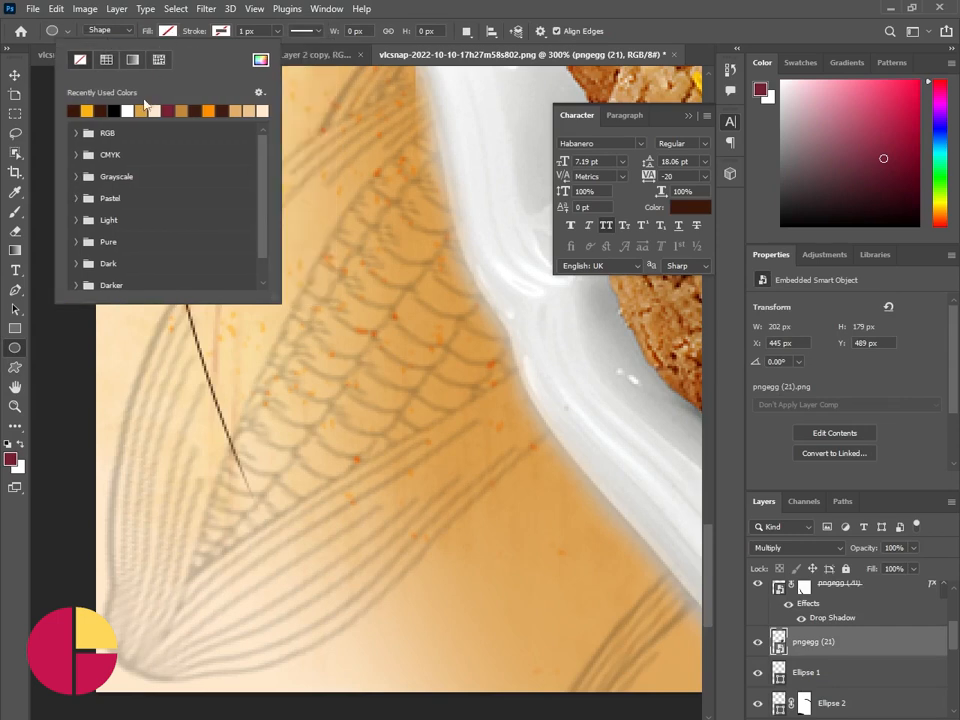
pyautogui.click(74, 111)
pyautogui.click(226, 477)
pyautogui.moveTo(225, 473)
pyautogui.mouseDown()
pyautogui.moveTo(271, 523)
pyautogui.moveTo(240, 486)
pyautogui.mouseUp()
pyautogui.click(15, 75)
pyautogui.press('z')
pyautogui.click(541, 438)
pyautogui.keyDown('alt'); pyautogui.click(466, 350); pyautogui.keyUp('alt')
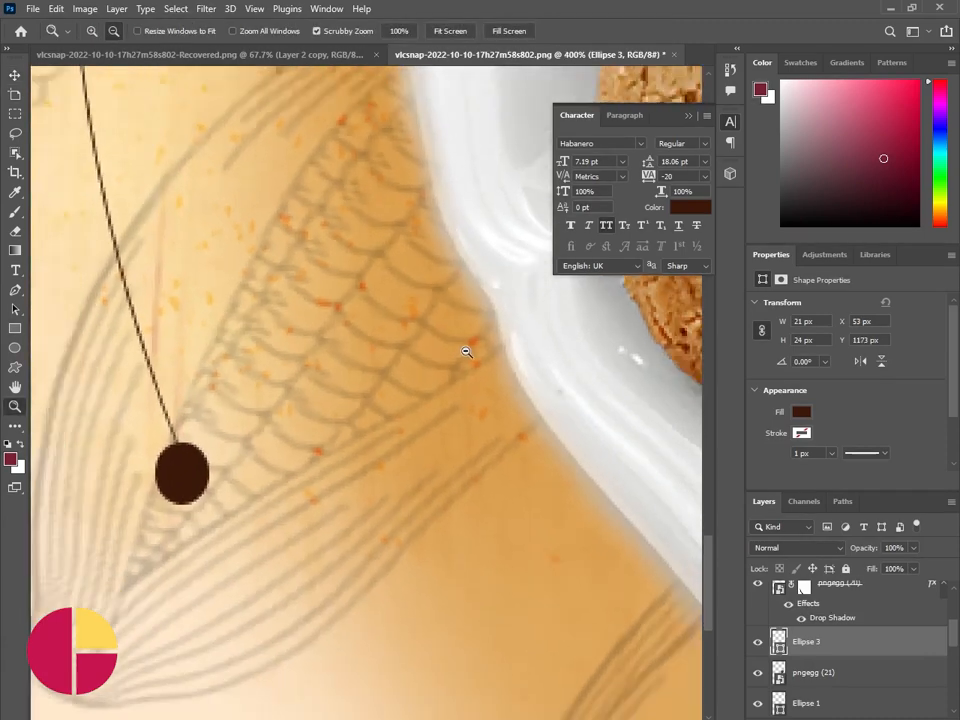
pyautogui.keyDown('alt'); pyautogui.click(468, 350); pyautogui.keyUp('alt')
pyautogui.keyDown('alt'); pyautogui.click(480, 348); pyautogui.keyUp('alt')
pyautogui.keyDown('alt'); pyautogui.click(530, 320); pyautogui.keyUp('alt')
pyautogui.press('h')
pyautogui.moveTo(556, 339); pyautogui.dragTo(343, 530)
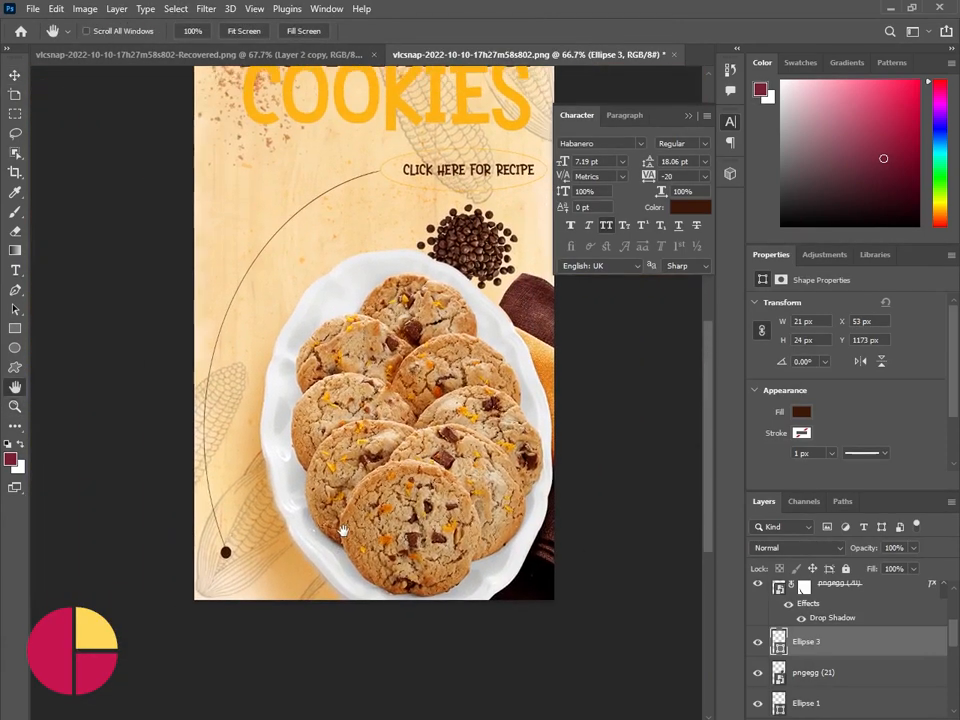
pyautogui.press('v')
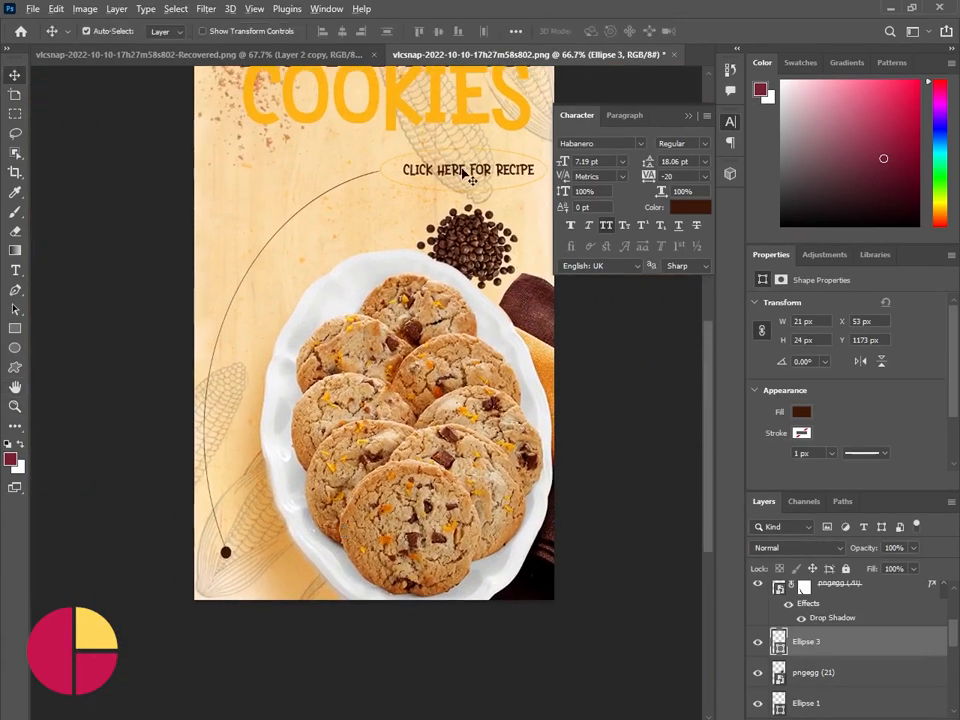
pyautogui.moveTo(467, 172); pyautogui.dragTo(263, 582)
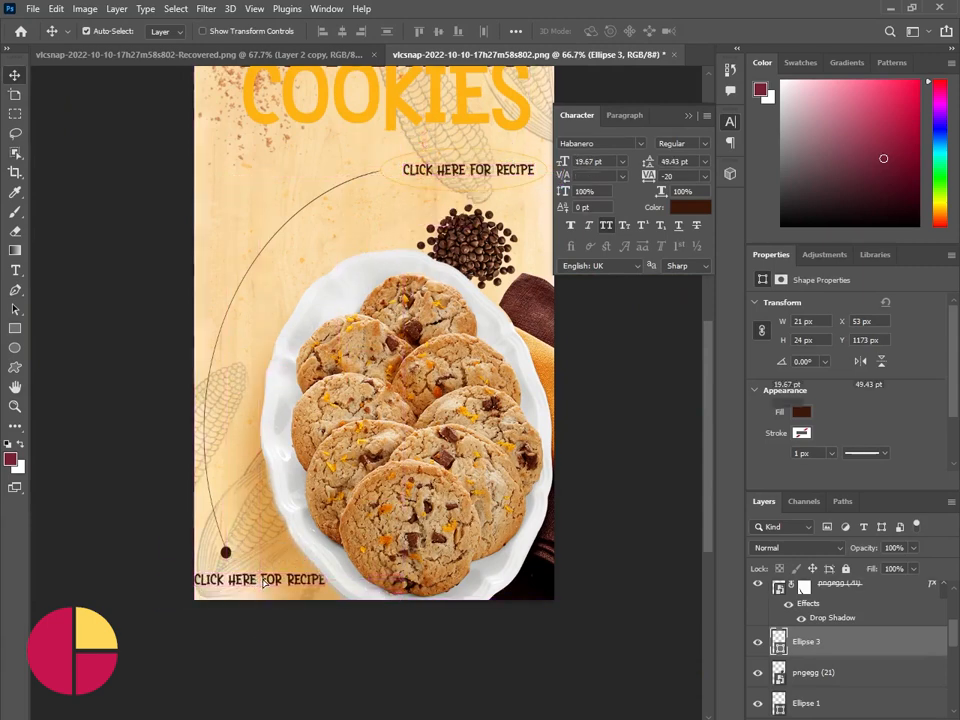
pyautogui.doubleClick(263, 581)
pyautogui.write('w')
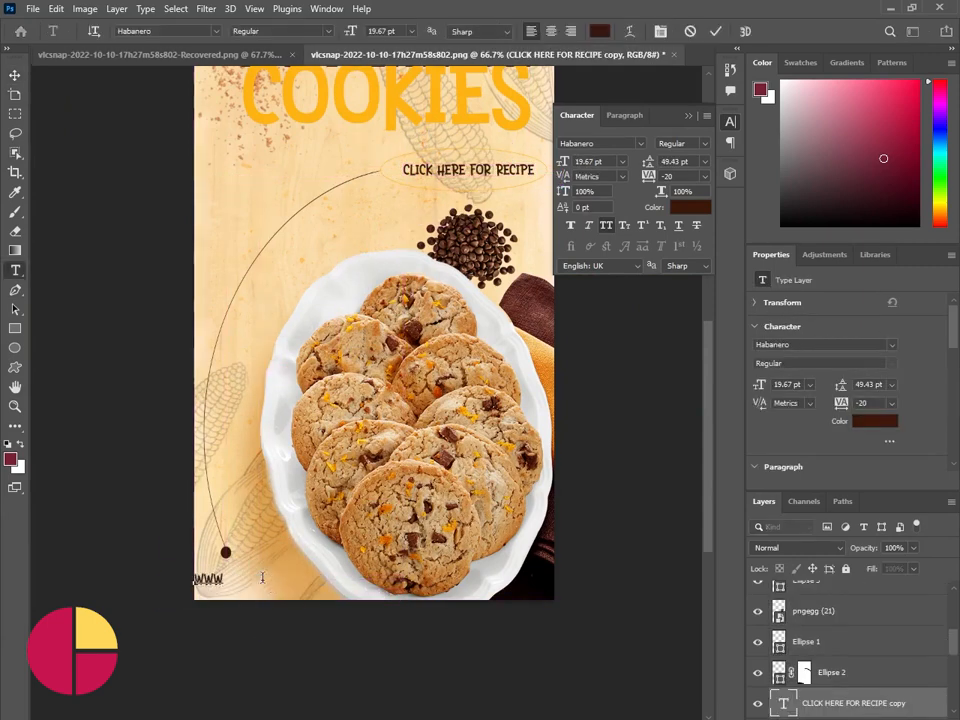
pyautogui.write('ww.site.com')
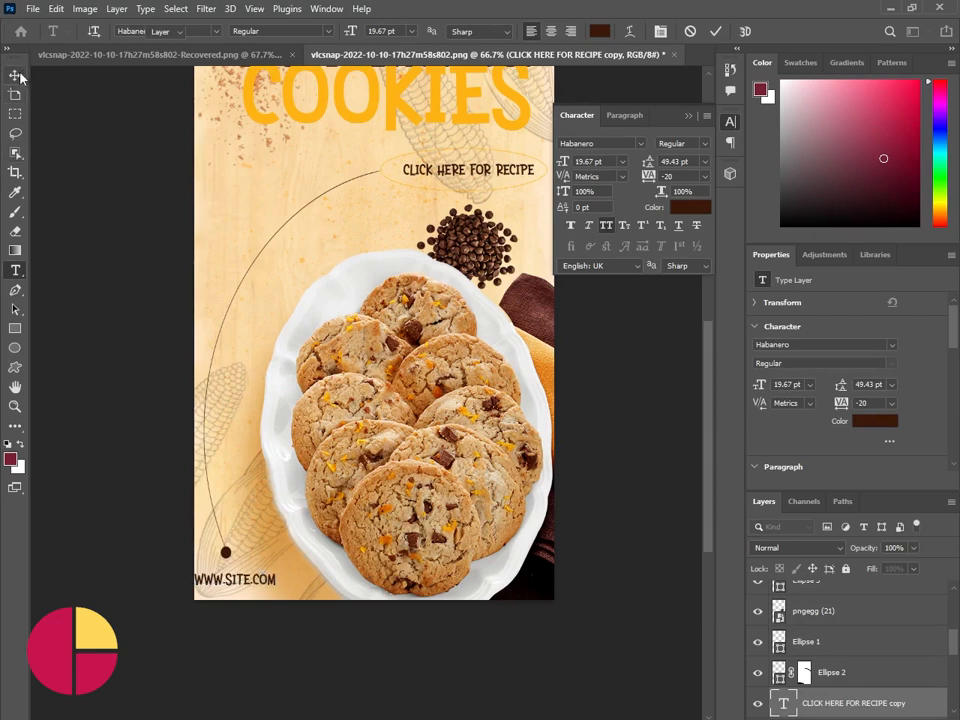
pyautogui.click(15, 75)
pyautogui.hotkey('ctrl', 't')
pyautogui.moveTo(256, 583); pyautogui.dragTo(272, 576)
pyautogui.press('Return')
# Make the hidden pngegg (25) chocolate chips layer visible.
pyautogui.press('z')
pyautogui.keyDown('alt'); pyautogui.click(427, 347); pyautogui.keyUp('alt')
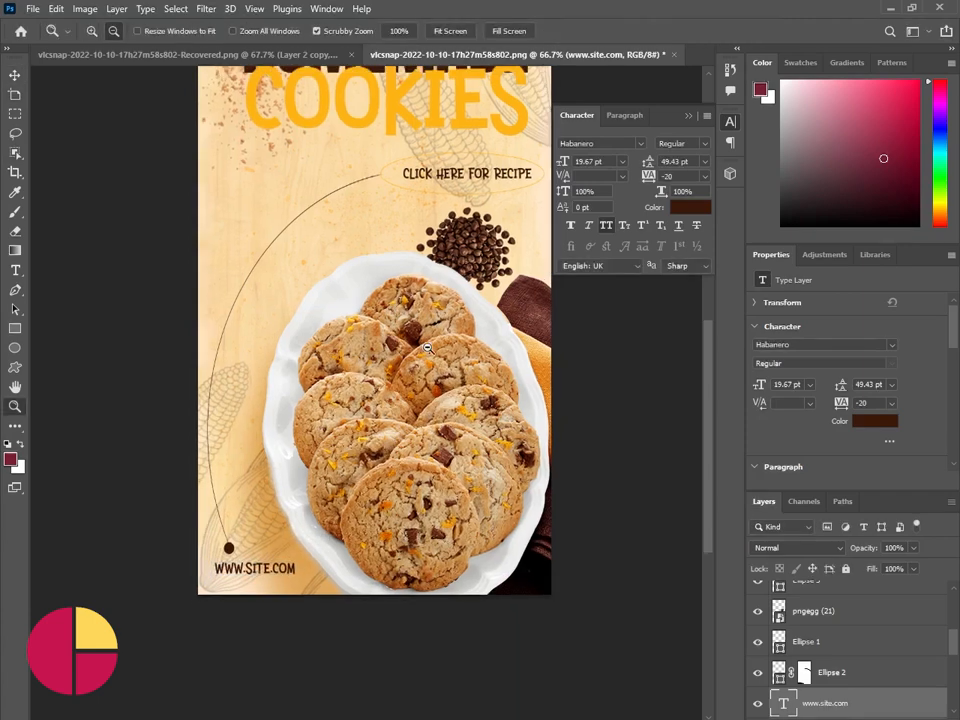
pyautogui.keyDown('alt'); pyautogui.click(427, 347); pyautogui.keyUp('alt')
pyautogui.scroll(-3, 880, 657)
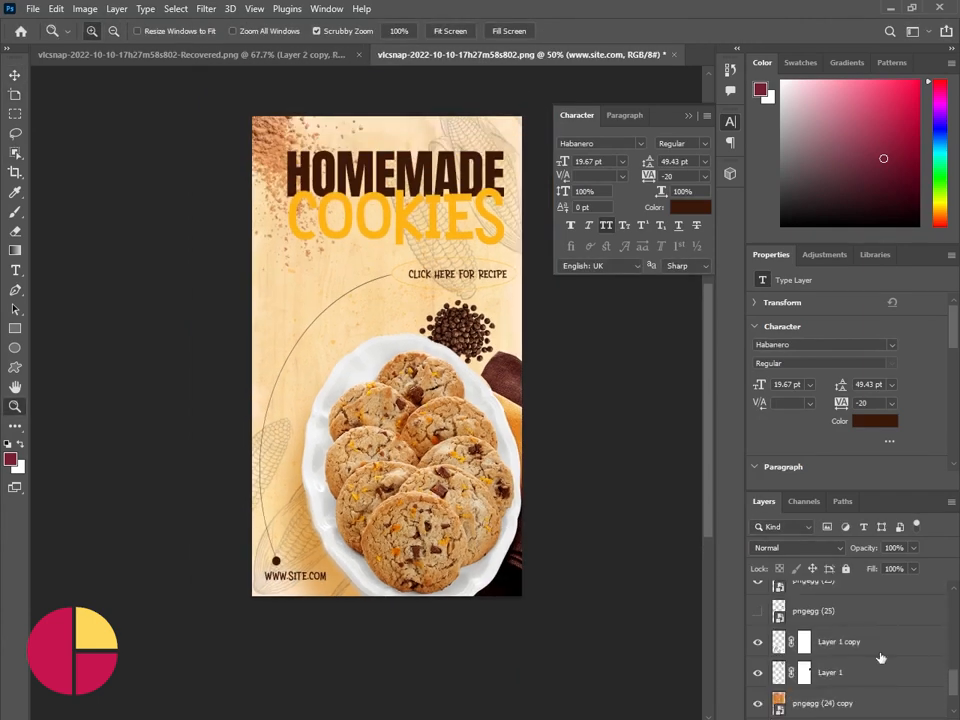
pyautogui.scroll(-3, 880, 657)
pyautogui.scroll(3, 840, 652)
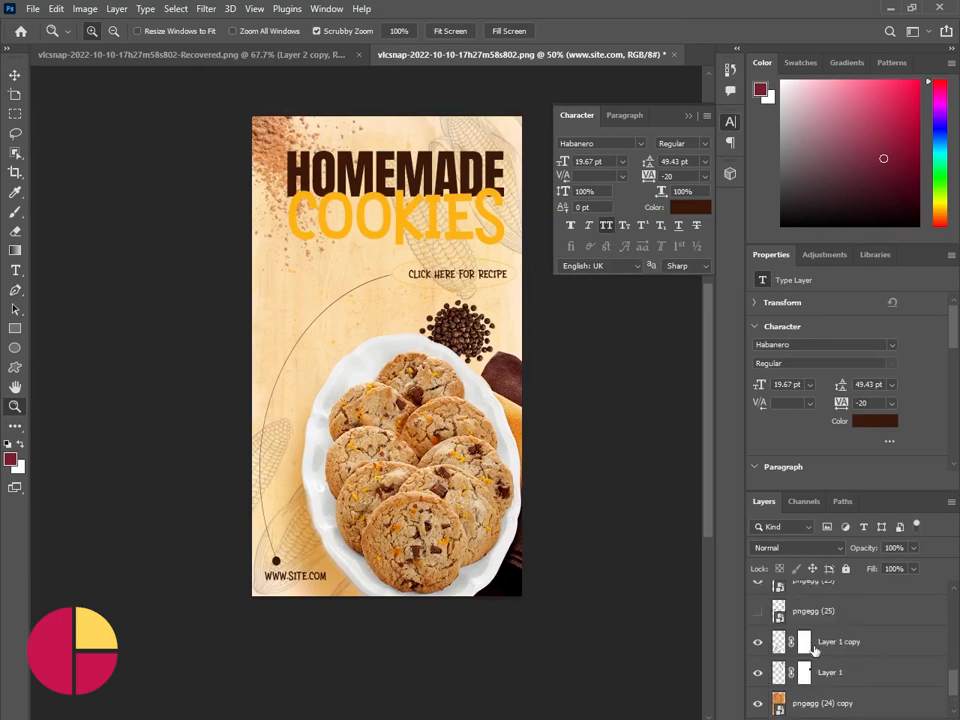
pyautogui.click(759, 611)
# Select the pngegg (23) layer and move it up the layer stack to between Ellipse 3 and pngegg (21).
pyautogui.click(15, 73)
pyautogui.click(475, 256)
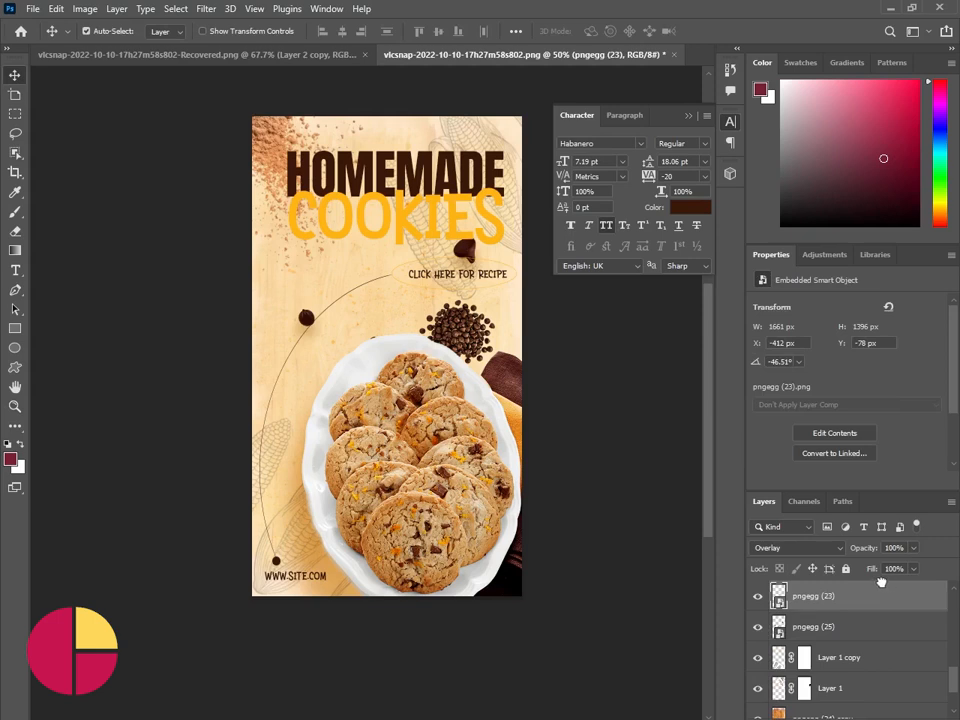
pyautogui.moveTo(880, 581); pyautogui.dragTo(793, 584)
pyautogui.scroll(5, 827, 614)
pyautogui.scroll(-3, 828, 615)
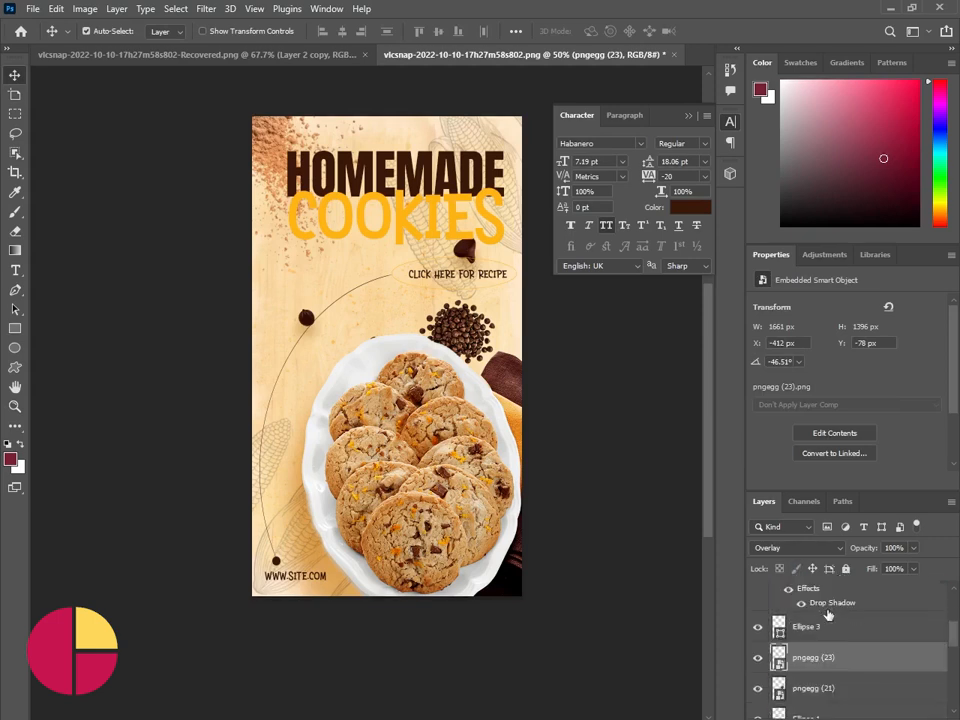
# Bring the pngegg (25) chocolate chips to the top of the layer stack and rotate them -28.60°, placing one chip on the arc.
pyautogui.moveTo(306, 317); pyautogui.dragTo(284, 327)
pyautogui.moveTo(876, 706); pyautogui.dragTo(824, 586)
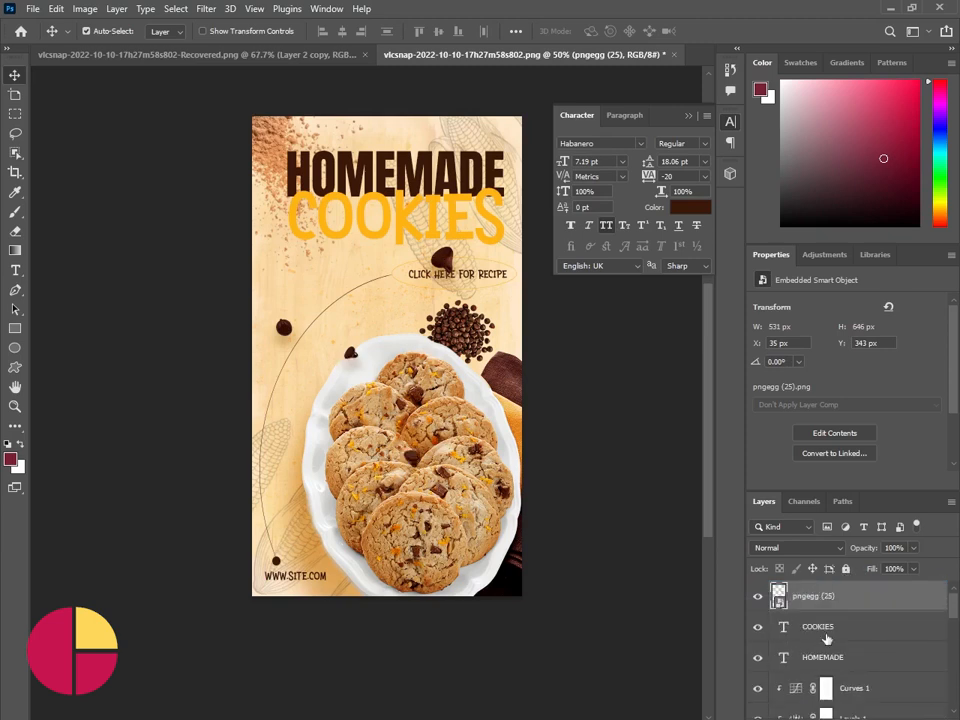
pyautogui.hotkey('ctrl', 't')
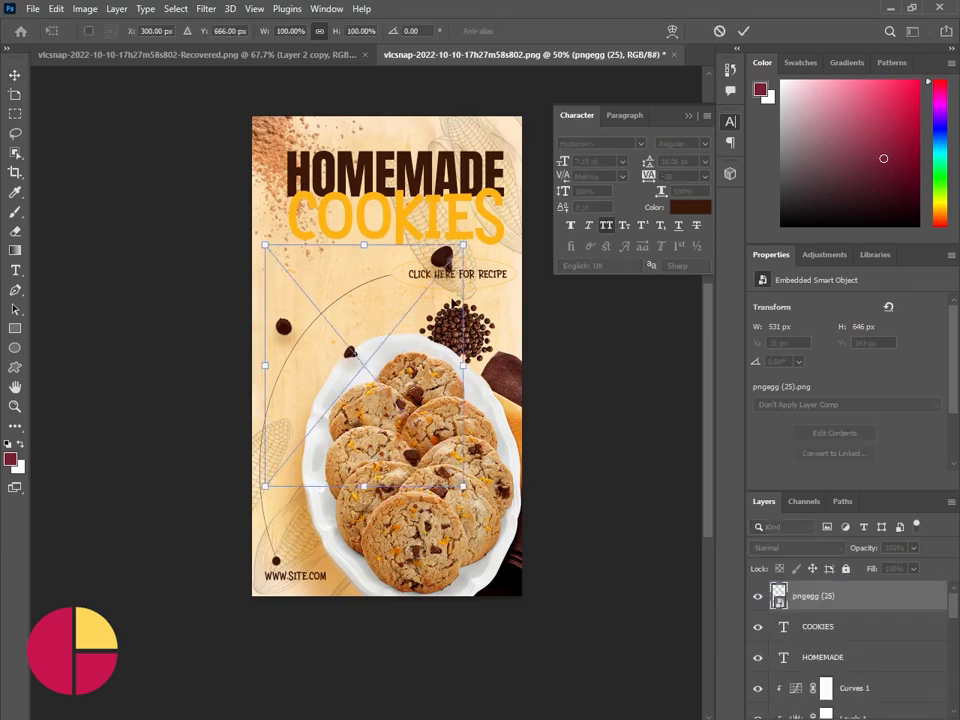
pyautogui.moveTo(474, 497); pyautogui.dragTo(527, 430)
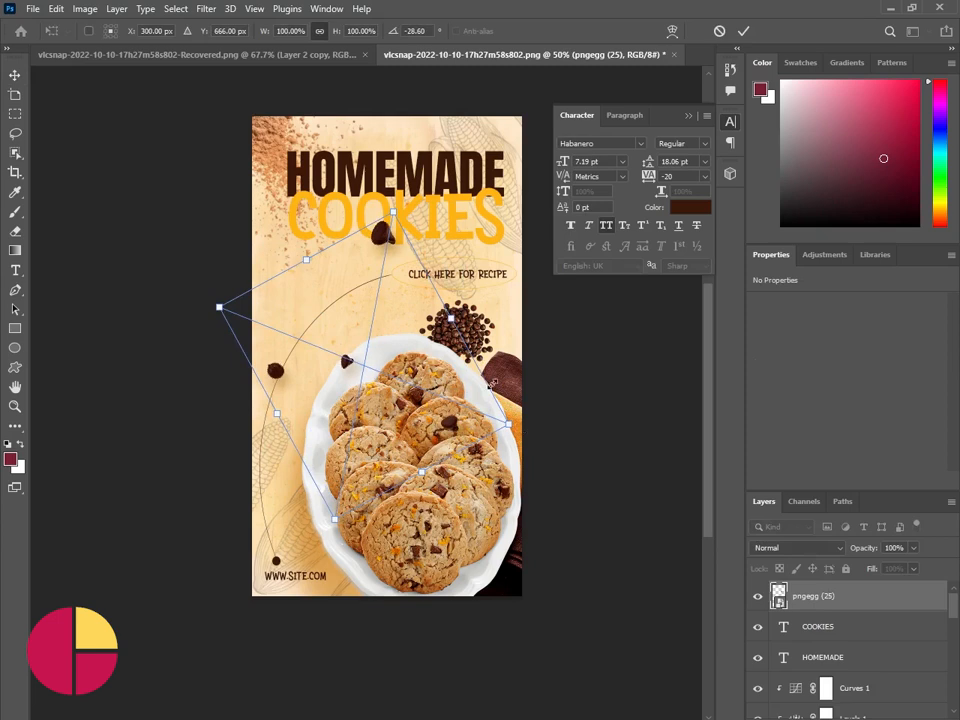
pyautogui.moveTo(381, 237); pyautogui.dragTo(384, 244)
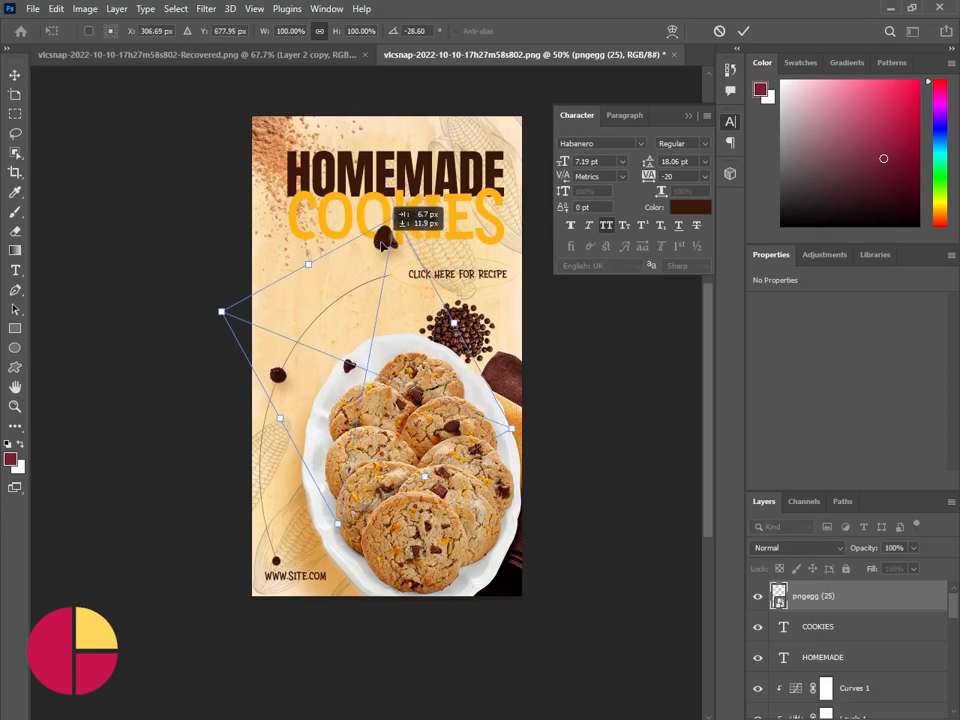
pyautogui.click(744, 33)
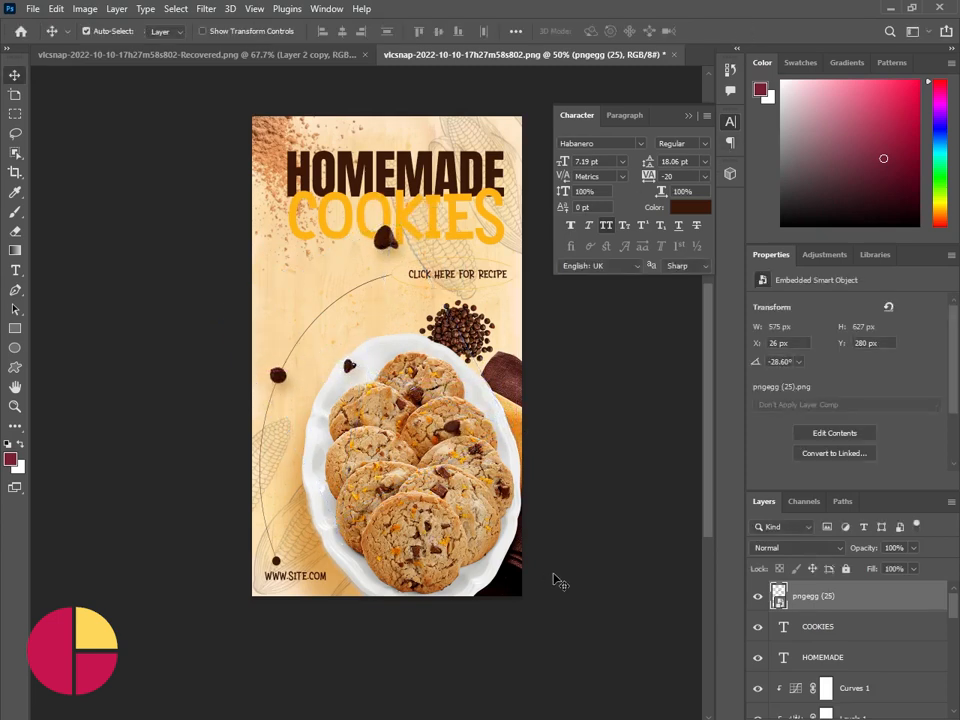